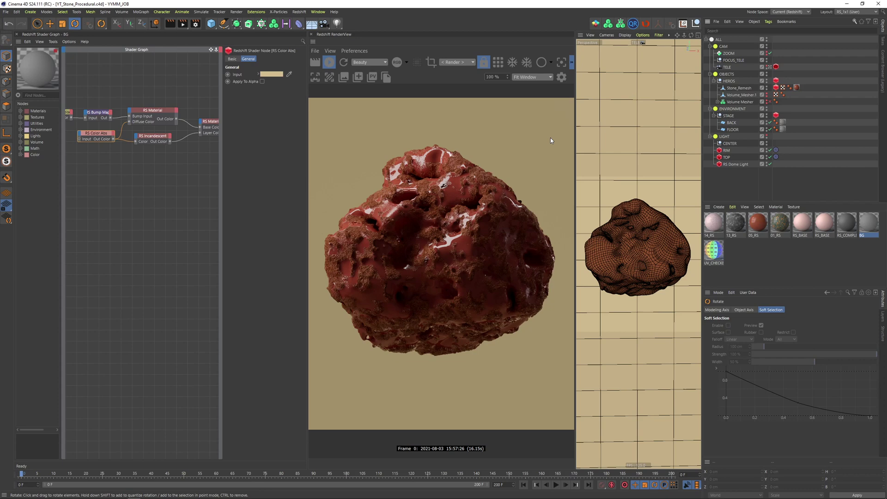
Switch to the browser and look through the gallery of stone renders in the Redshift Master Shader post
key(alt+Tab)
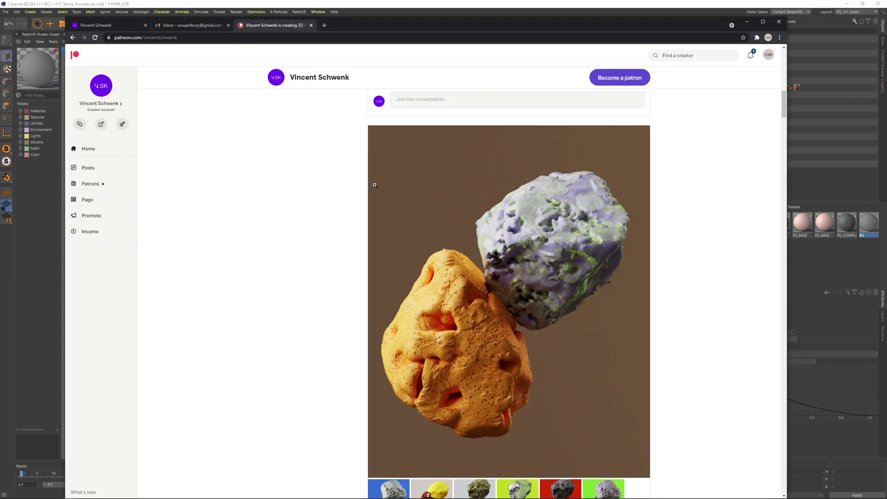
scroll(373, 183, down, 3)
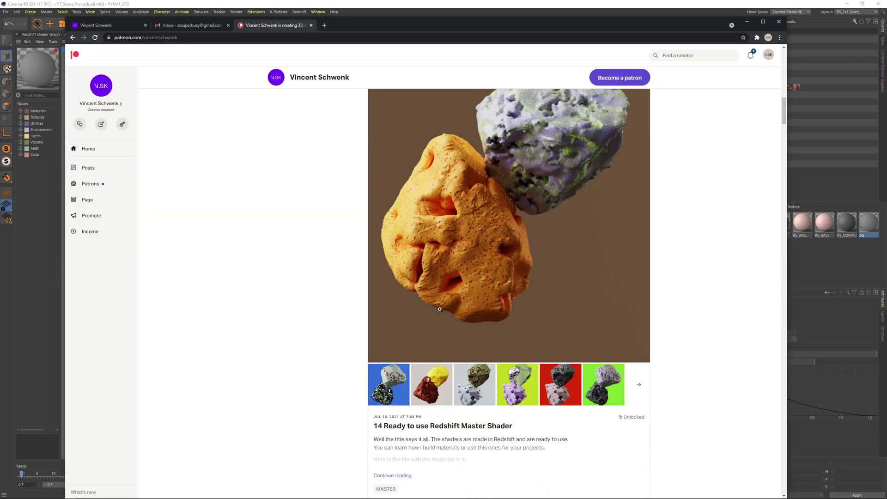
click(421, 397)
key(Right)
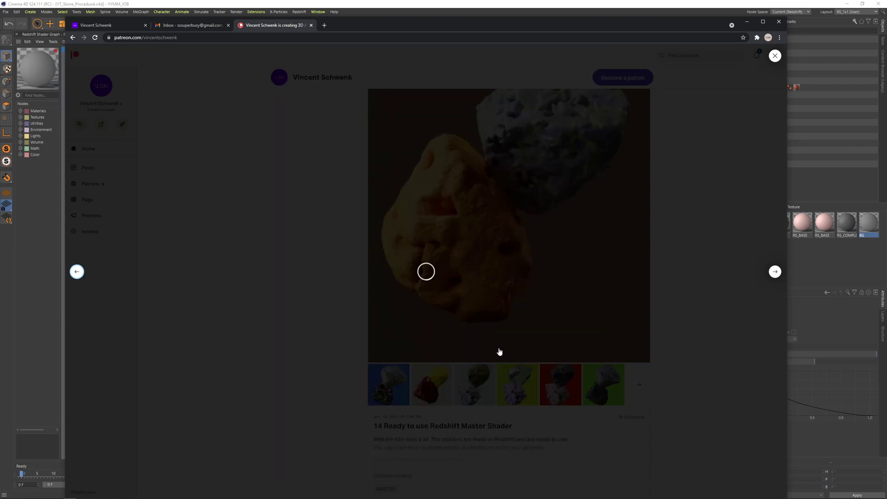
key(Right)
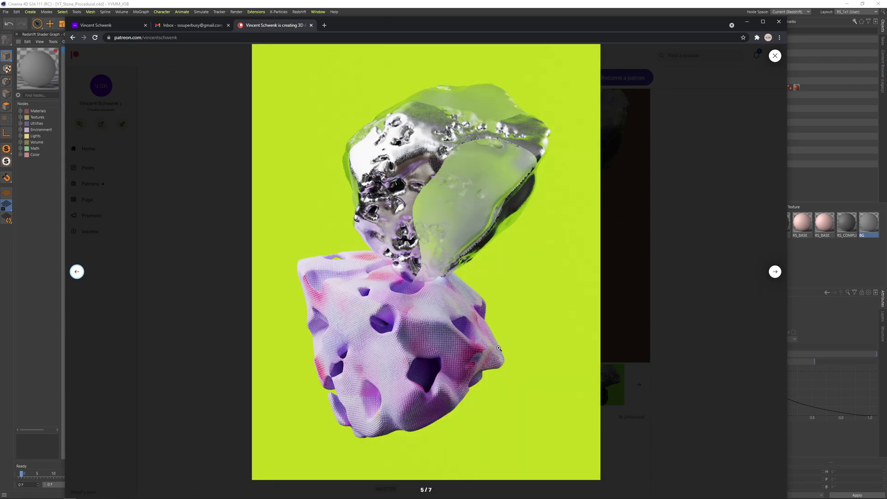
key(Escape)
Review the Procedural Stone Shader and Stone, VDB, Substance Painter posts, and return to Cinema 4D
scroll(360, 174, down, 9)
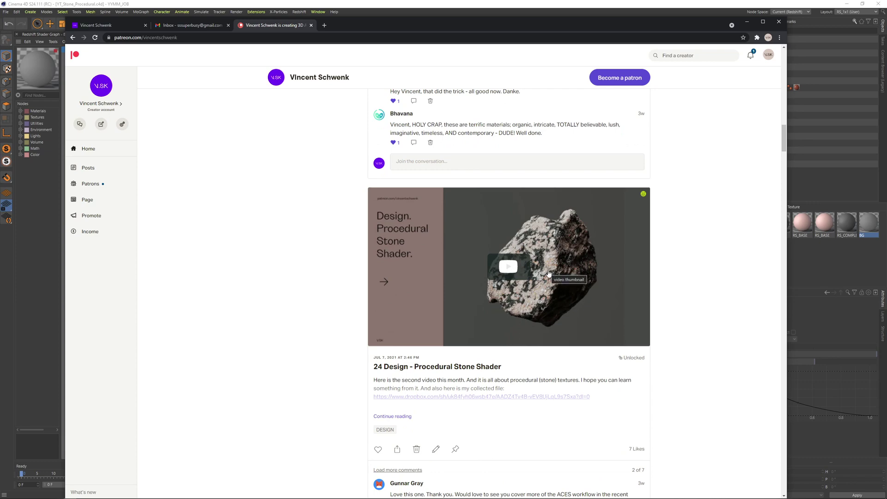
scroll(527, 257, down, 10)
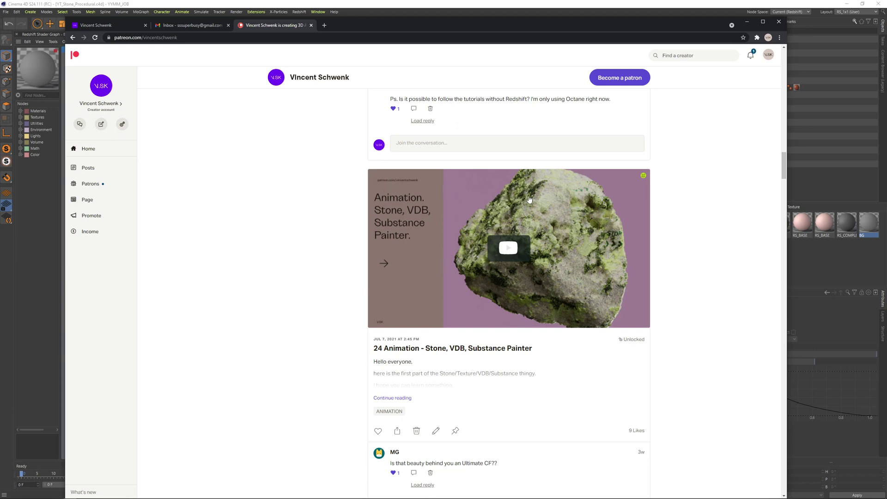
click(824, 131)
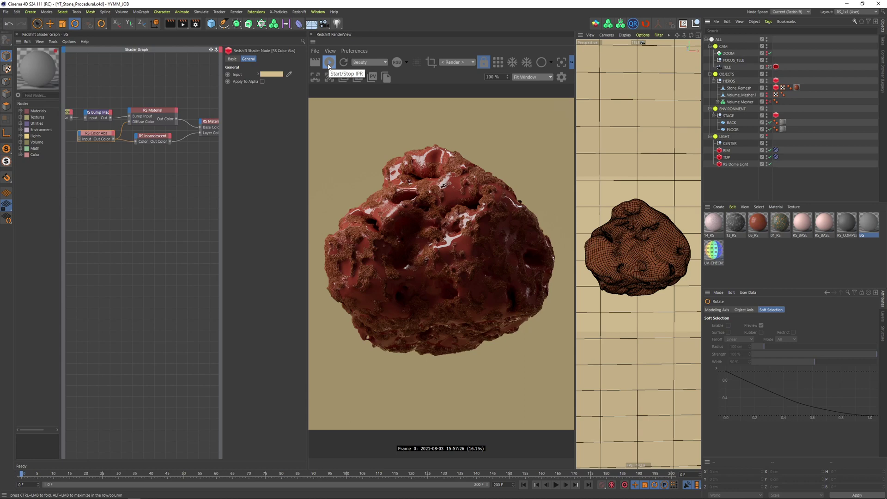
Stop the live Redshift render and switch the interface to the Startup (User) layout
click(337, 60)
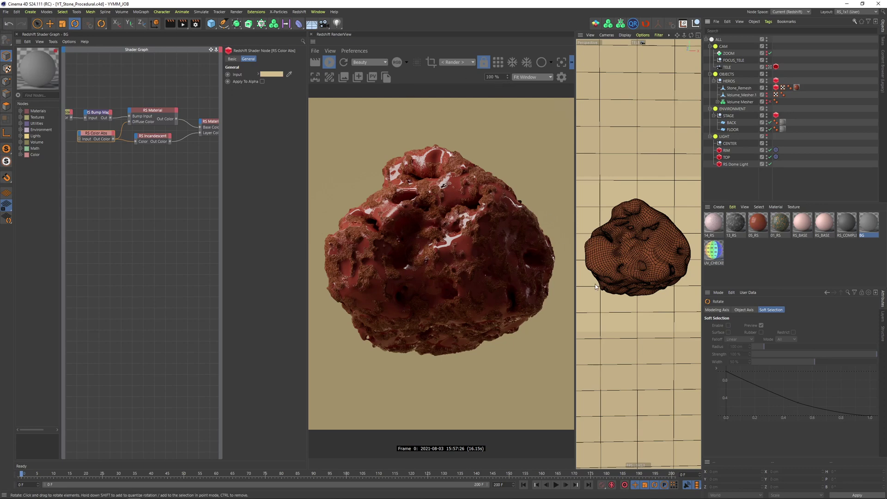
click(855, 12)
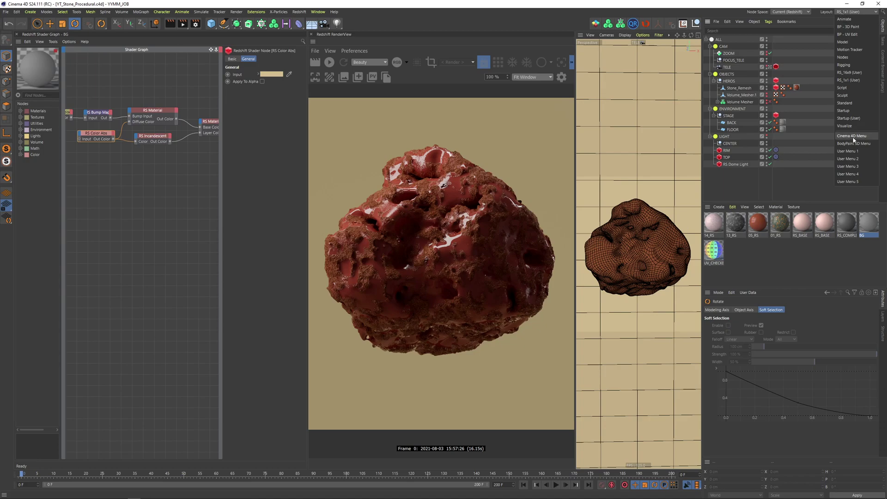
click(853, 118)
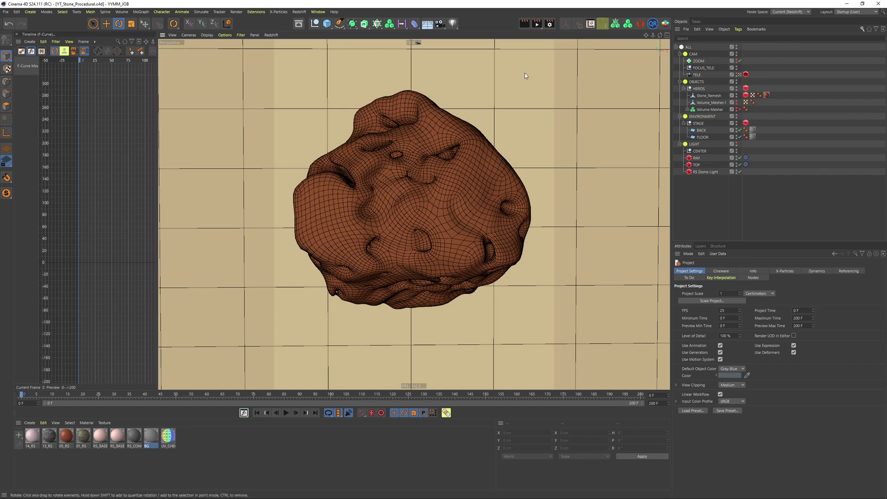
Collapse the LIGHT, ENVIRONMENT and CAM groups and hide the backdrop planes of the ENVIRONMENT group
click(679, 144)
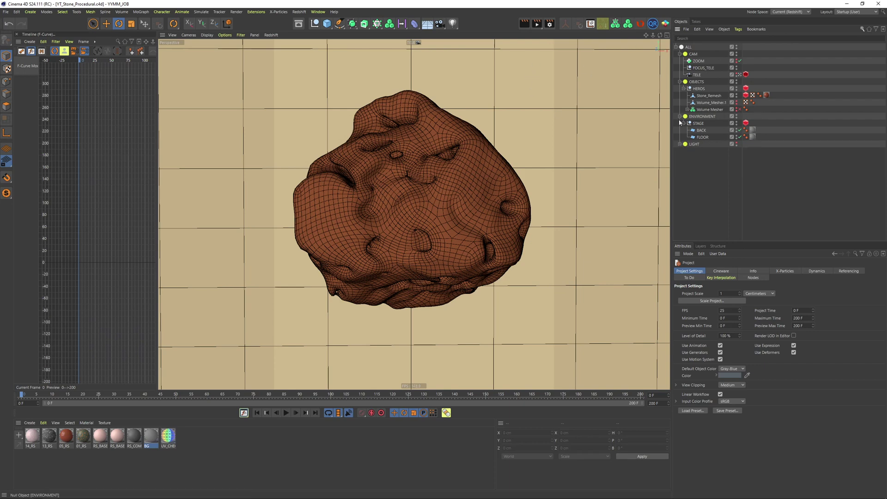
click(680, 116)
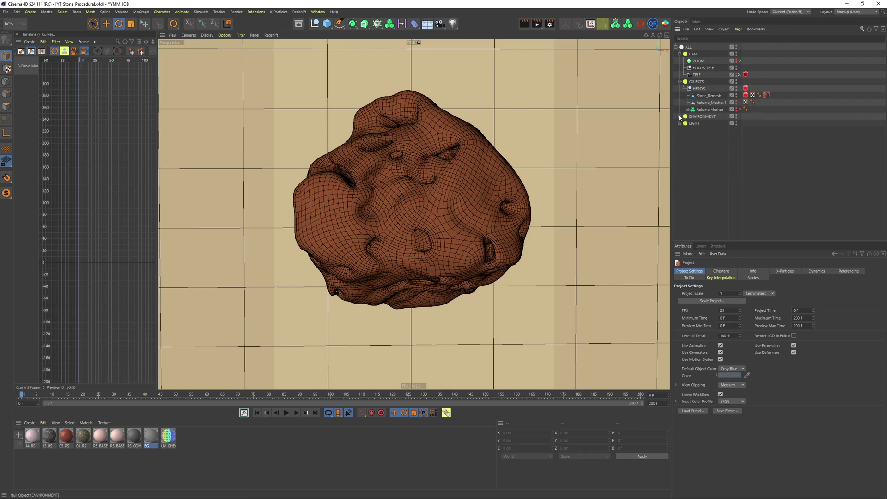
click(679, 54)
click(514, 133)
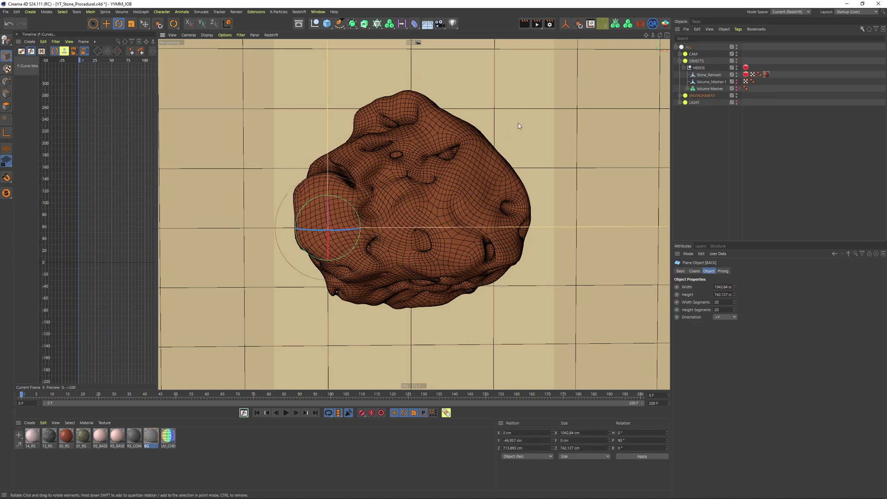
click(680, 96)
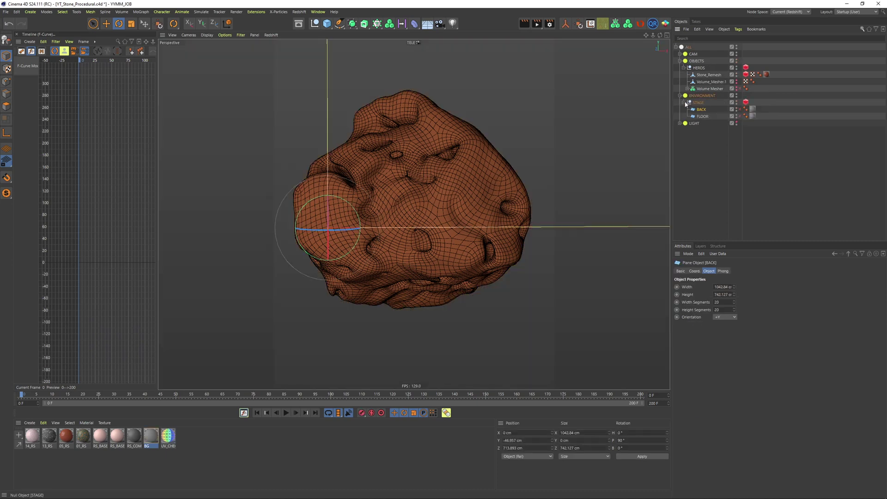
click(679, 96)
Hide the Stone_Remesh object in both the editor and the renderer
click(443, 159)
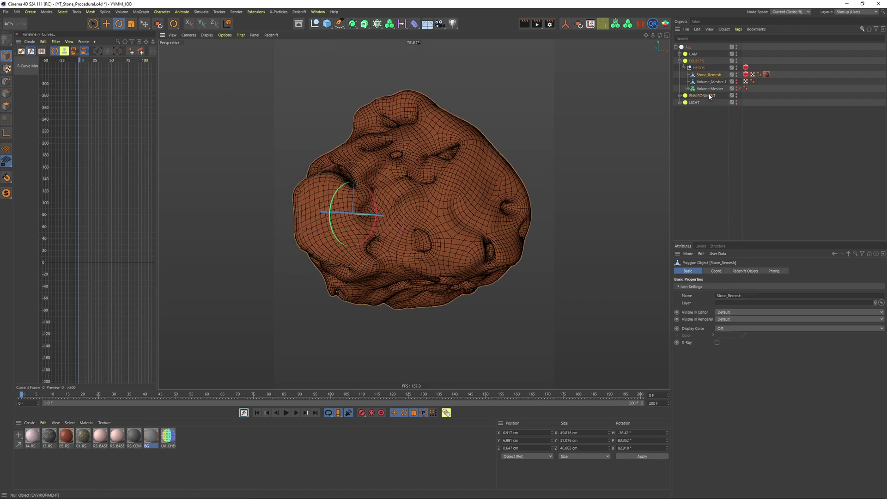
drag(369, 208, 344, 196)
ctrl+click(737, 75)
ctrl+click(737, 76)
Expand the Volume Mesher, turn it and its Volume Builder on to inspect the generated stone, and disable and collapse it again
click(688, 89)
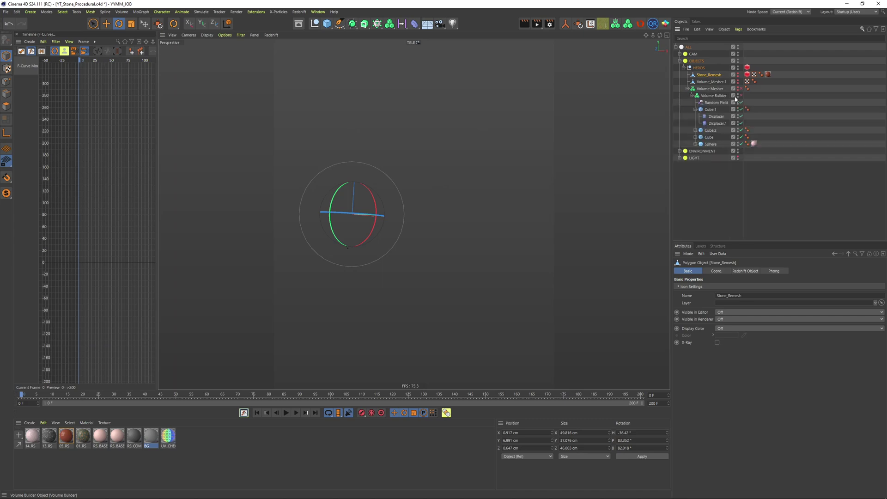
click(741, 95)
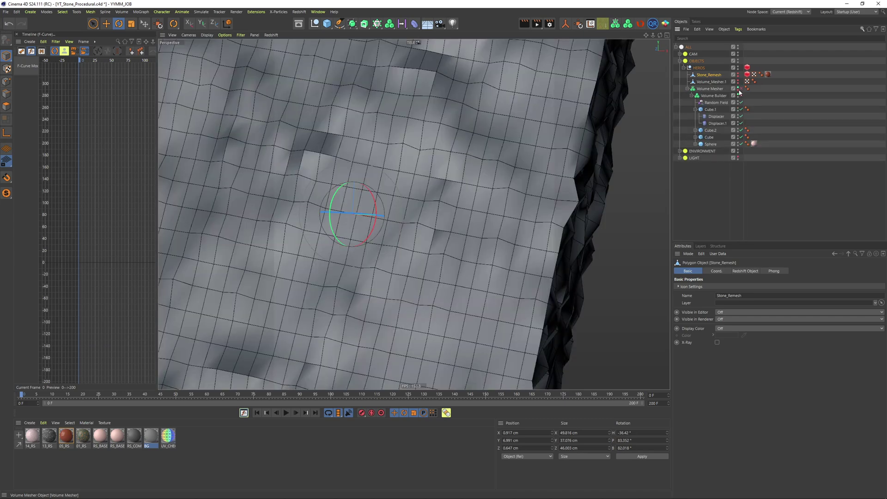
click(742, 96)
click(742, 96)
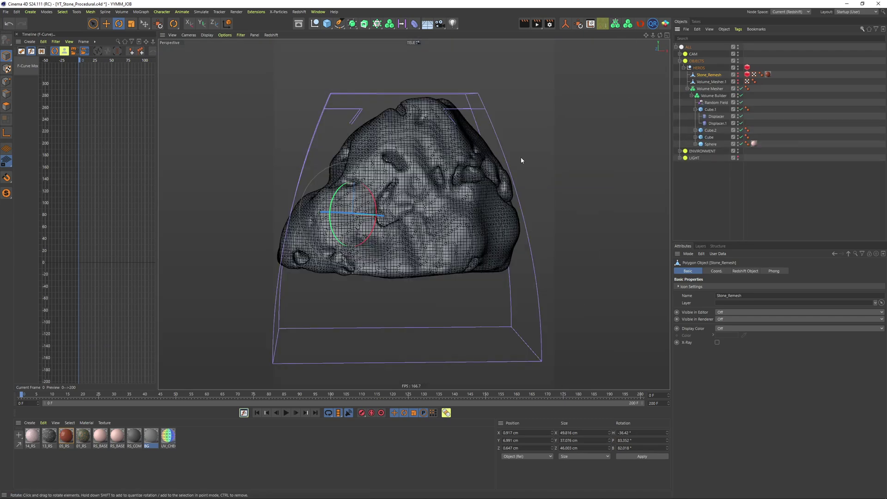
click(789, 129)
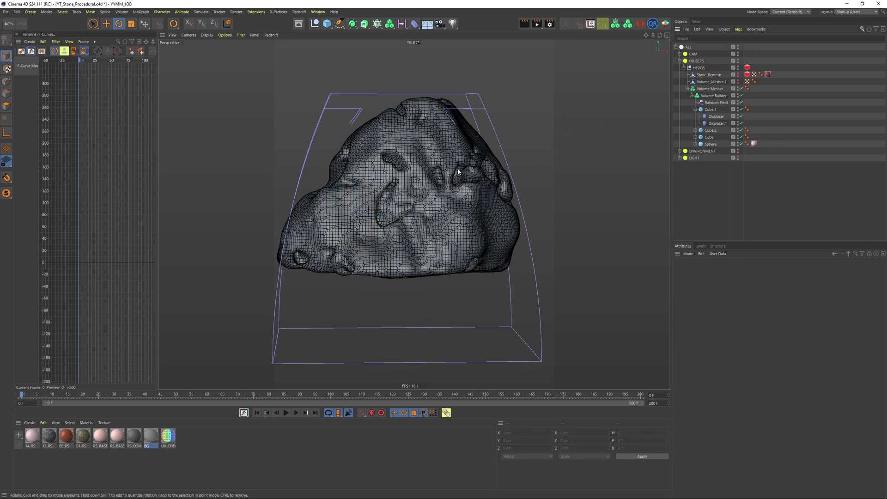
alt+drag(400, 181, 372, 178)
key(ctrl+shift+z)
click(741, 89)
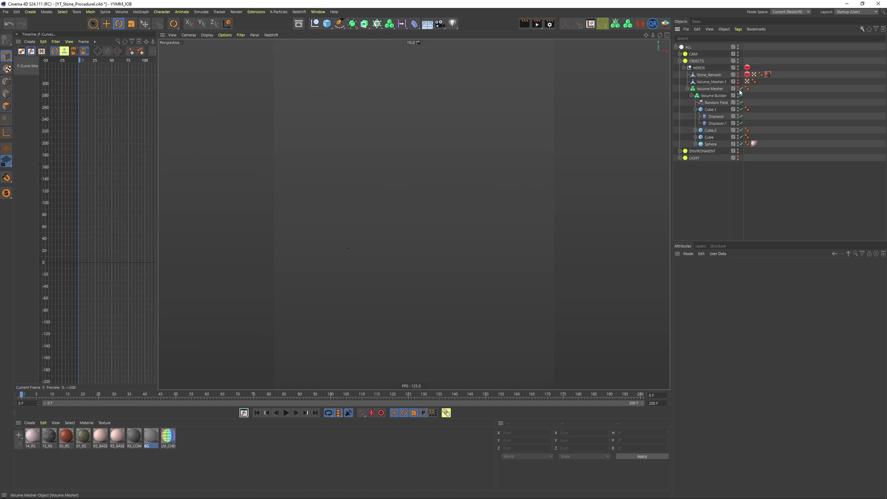
click(687, 88)
Leave the TELE camera for the default camera and collapse the CAM group
click(680, 53)
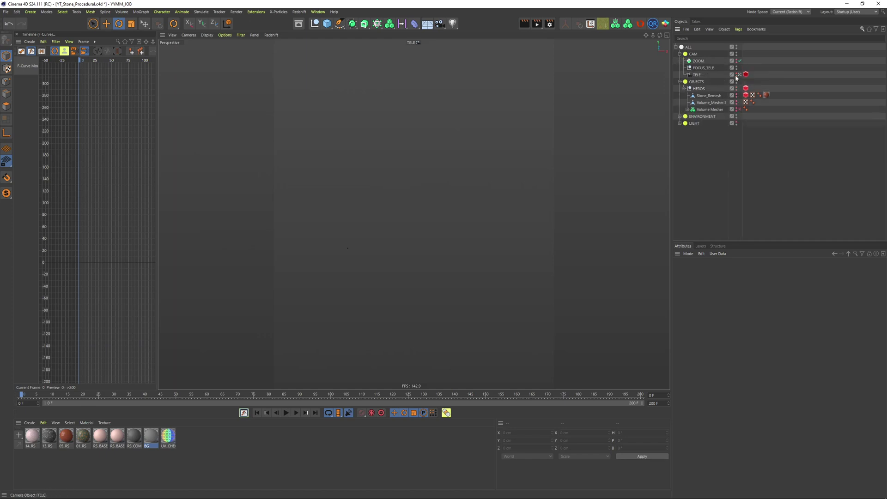
click(739, 74)
click(679, 54)
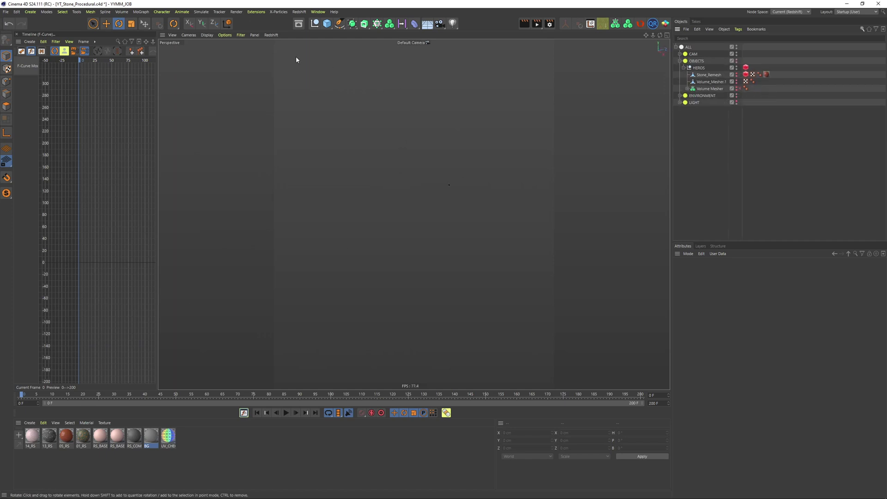
Add a Sphere inside the HEROS null above Stone_Remesh and set its radius to 15 cm
click(327, 24)
click(462, 33)
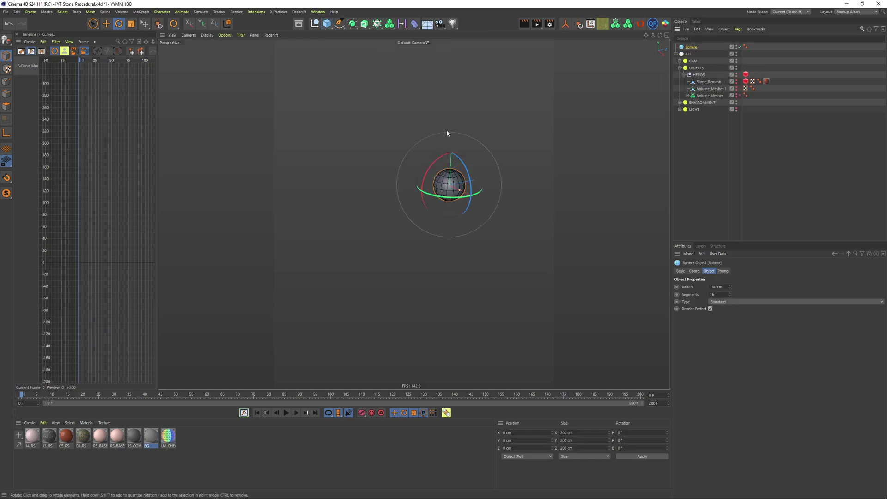
drag(691, 48, 702, 74)
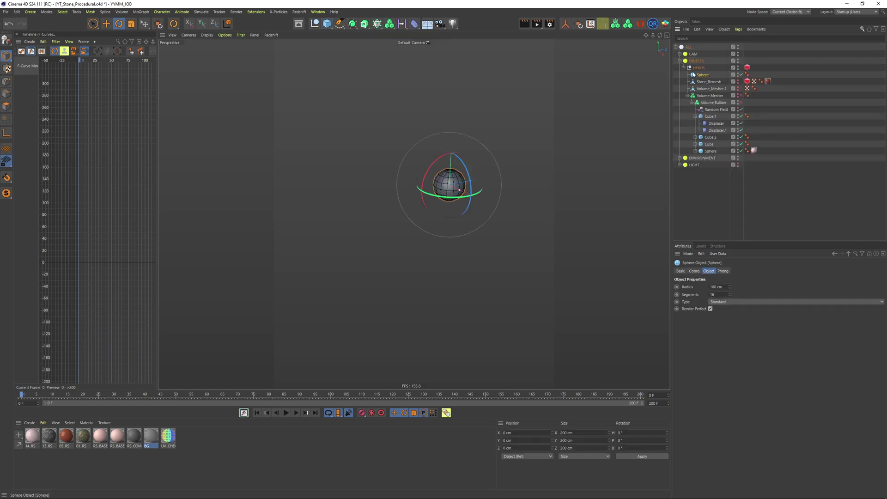
click(726, 286)
text(15)
key(Return)
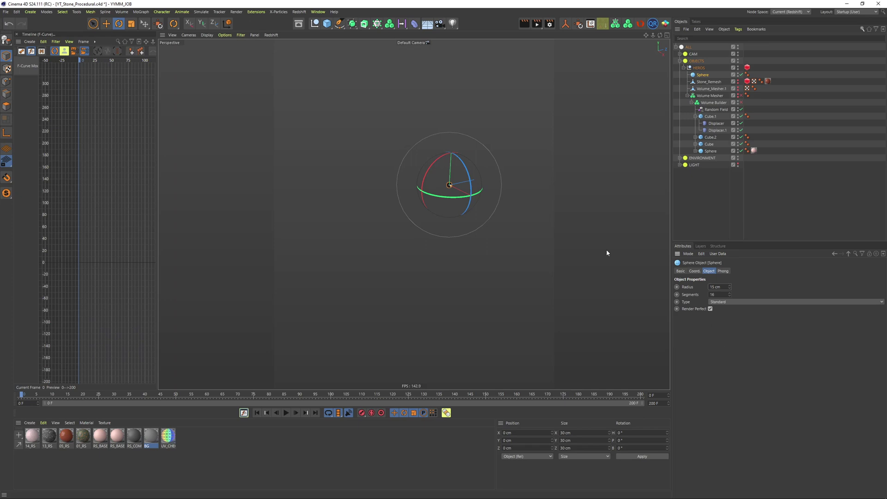
Set the new sphere's type to Octahedron with 88 segments
alt+right_drag(448, 183, 541, 170)
alt+middle_drag(473, 196, 448, 197)
alt+right_drag(445, 200, 466, 187)
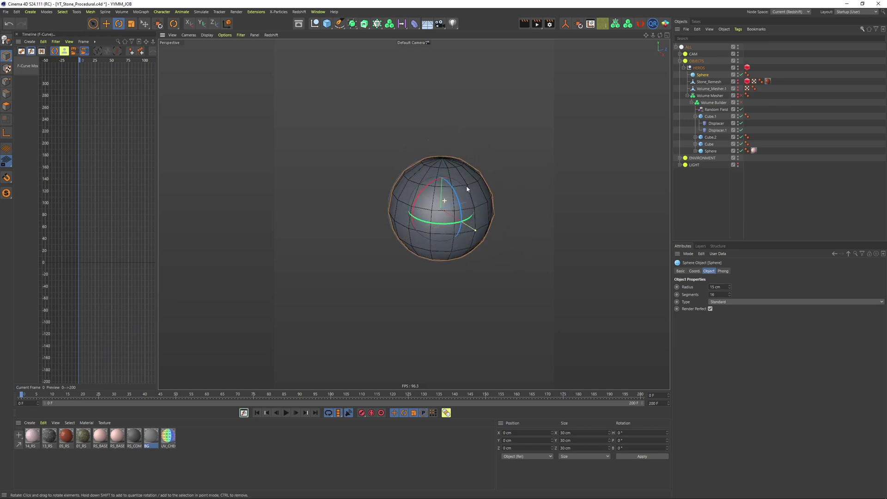
click(718, 302)
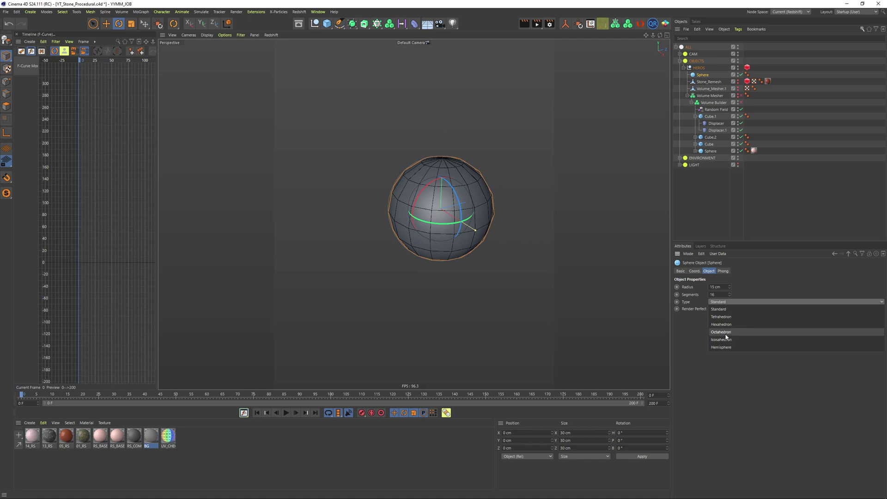
click(721, 332)
click(720, 295)
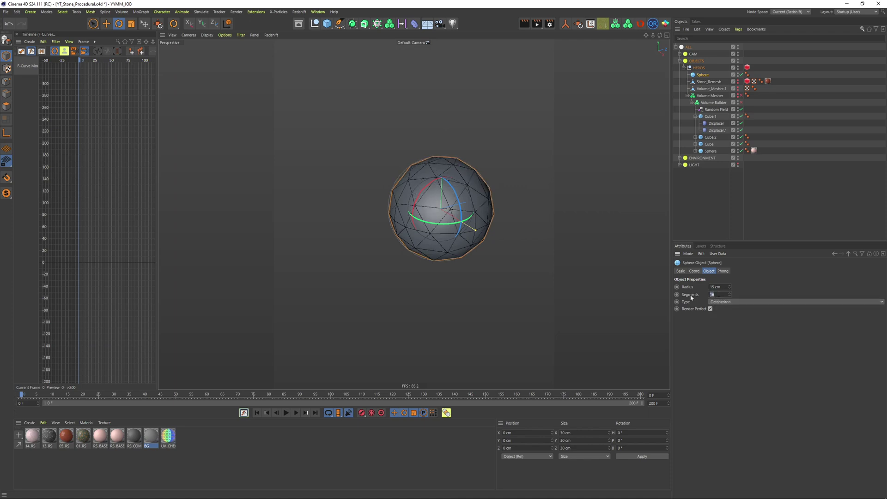
text(88)
key(Return)
click(761, 173)
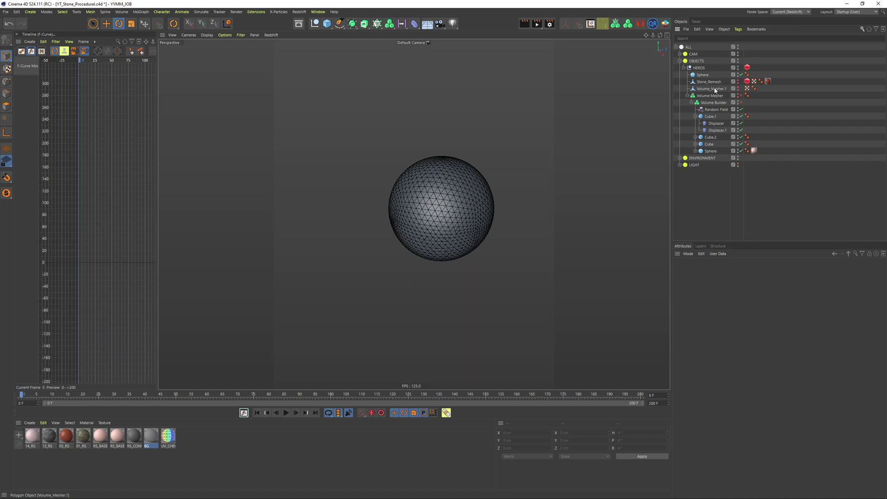
Collapse the Volume Mesher and add a Displacer deformer as a child of the new sphere
click(687, 96)
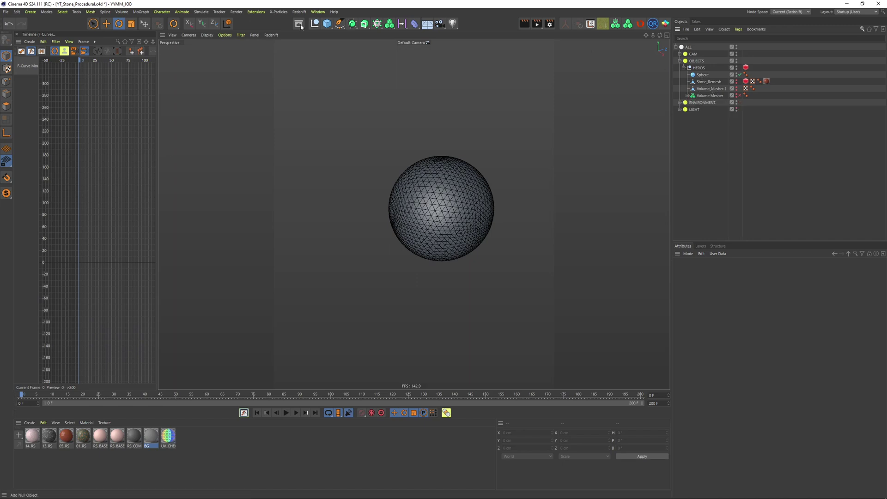
click(415, 23)
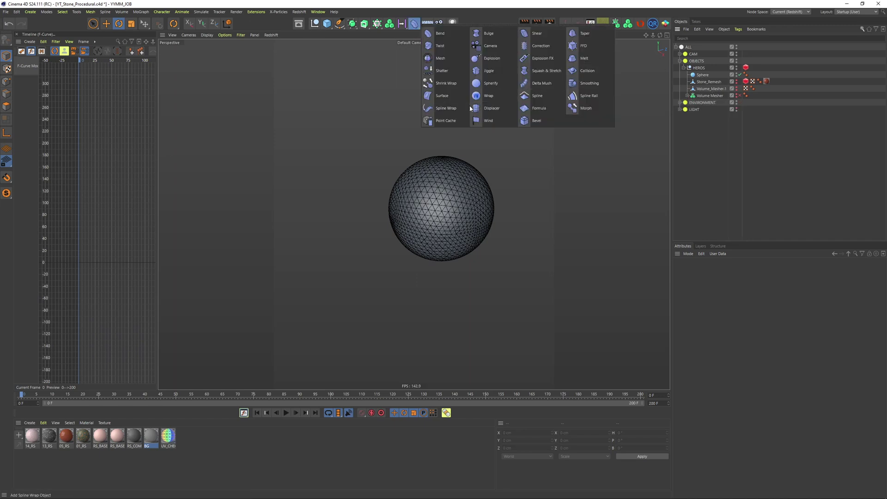
click(489, 110)
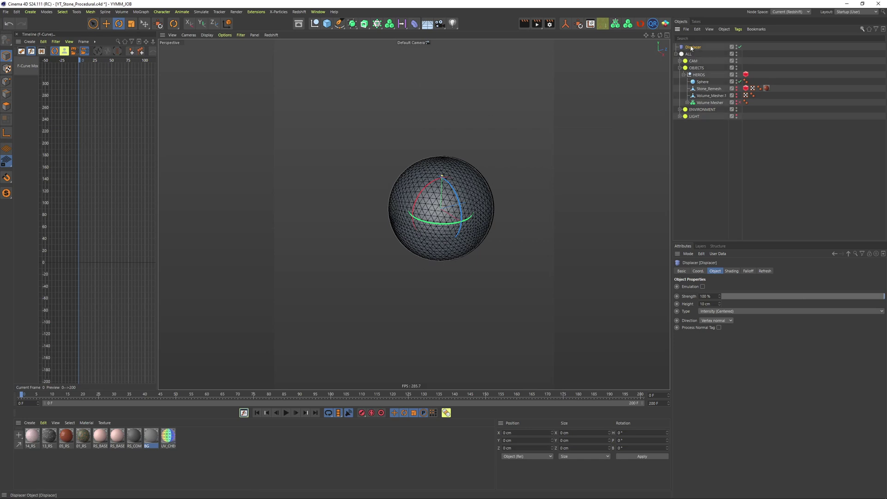
drag(691, 48, 702, 81)
Load a shader into the Displacer to deform the sphere and set the displacement height to 4 cm
click(731, 272)
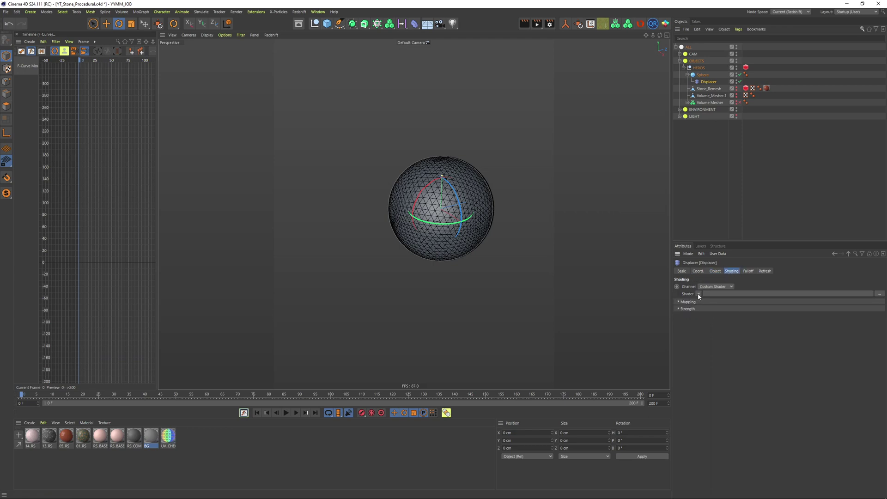
click(699, 294)
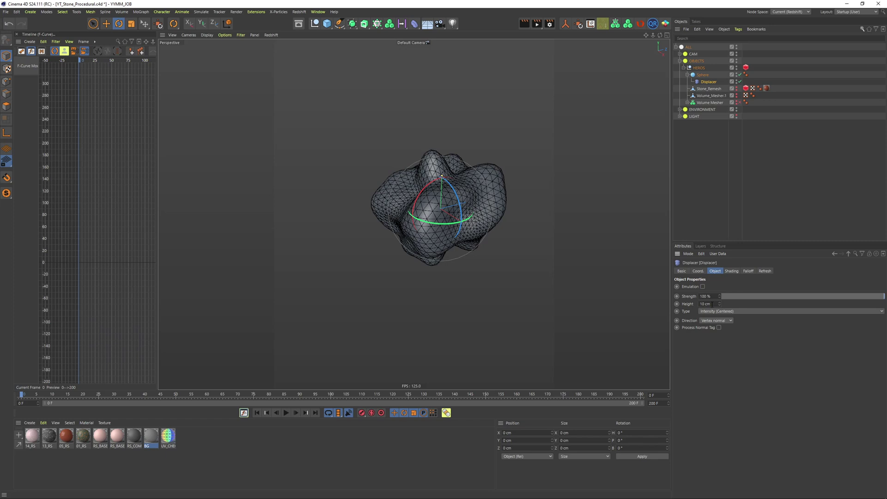
click(705, 303)
text(4)
key(Return)
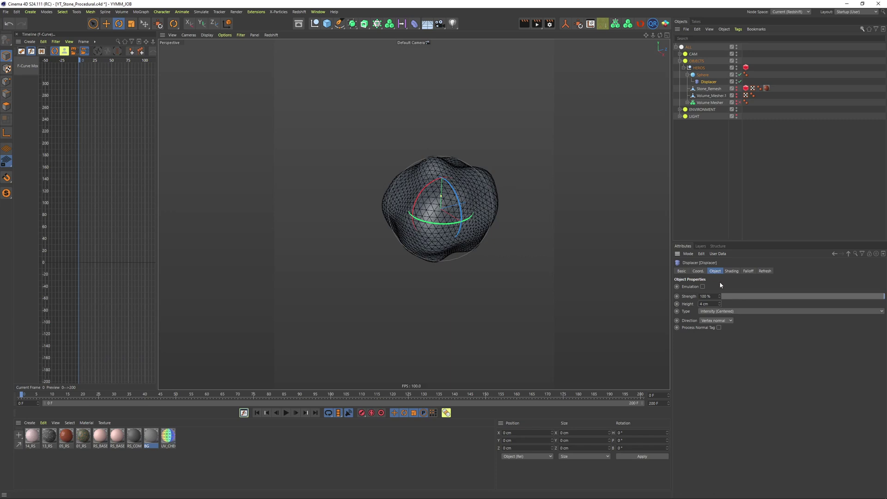
Duplicate the Displacer under the sphere to add a second layer of displacement
click(732, 272)
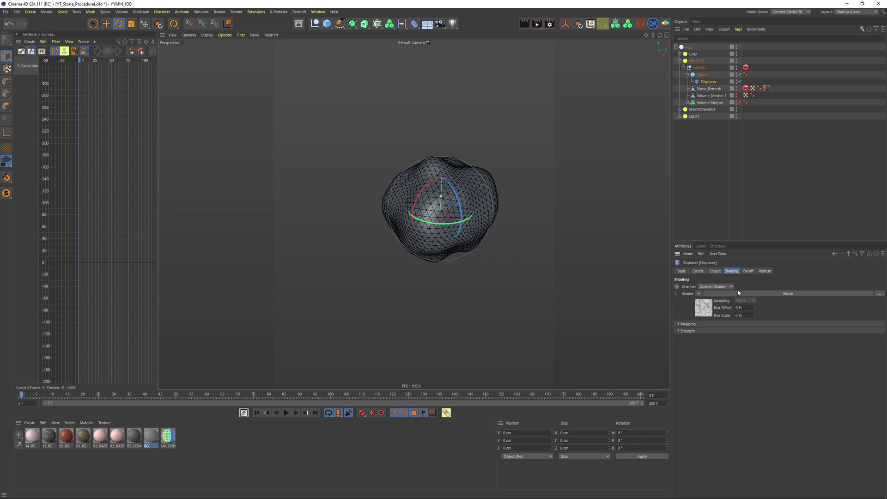
key(ctrl+shift+a)
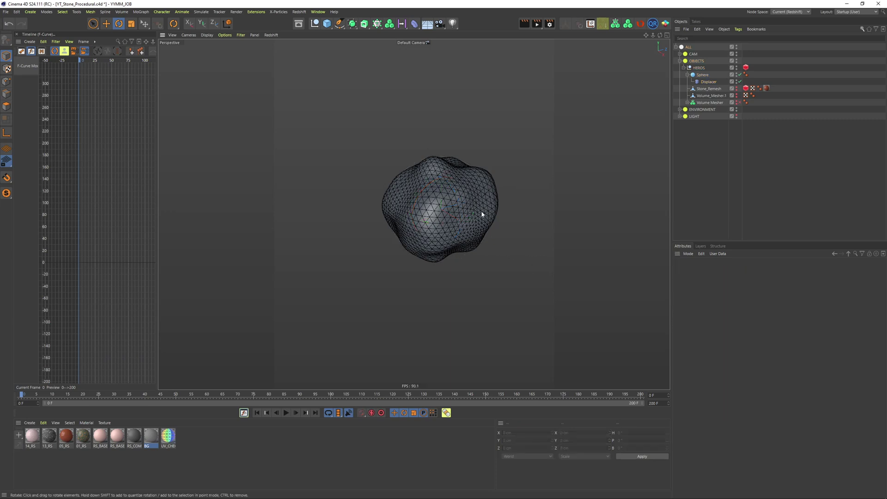
alt+drag(481, 214, 439, 180)
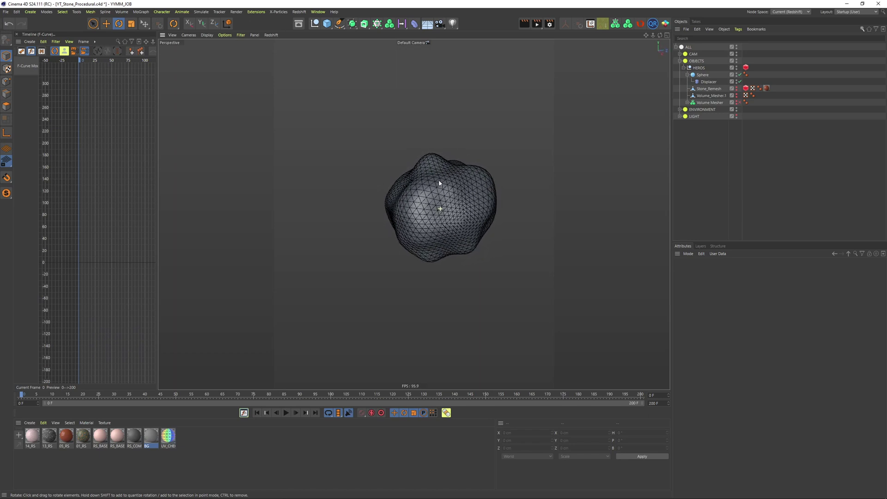
click(708, 83)
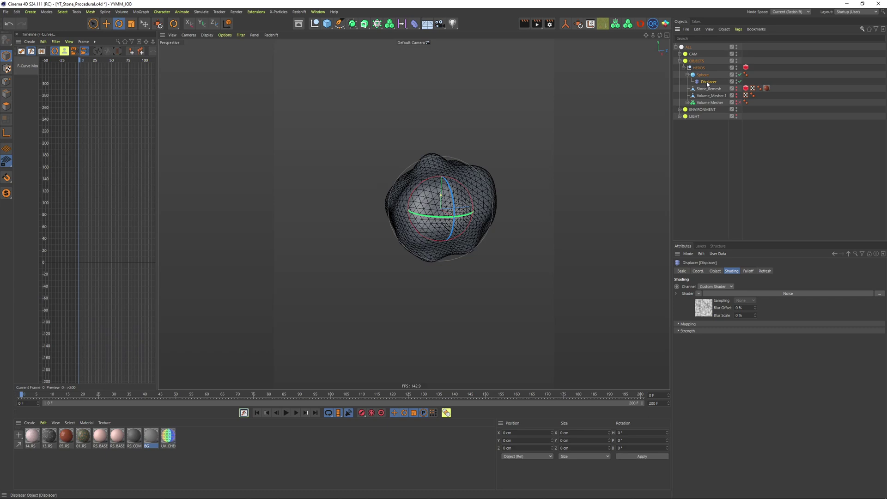
ctrl+drag(708, 82, 710, 87)
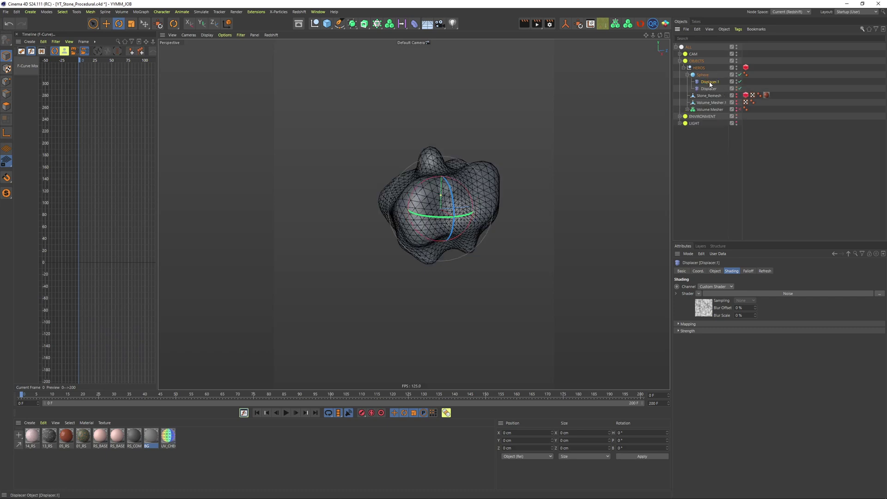
Open the noise shader of the duplicated Displacer and set its noise type to Stupl
drag(451, 219, 465, 165)
drag(484, 213, 466, 250)
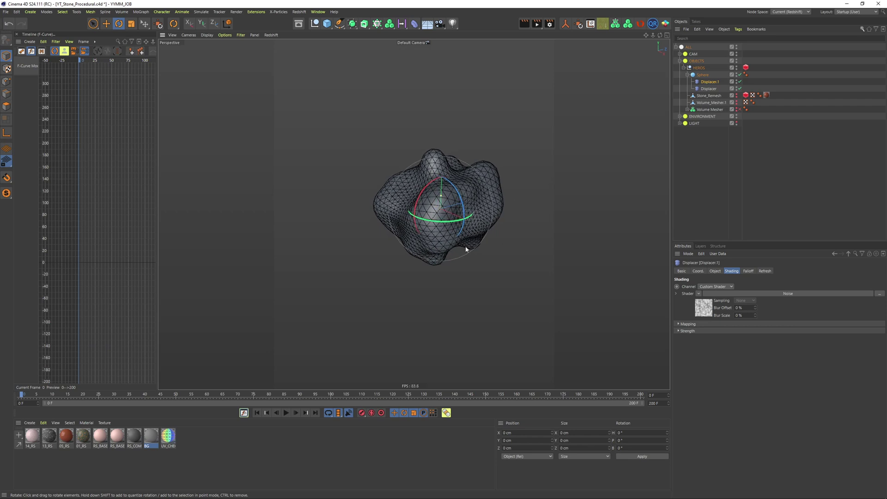
drag(444, 222, 441, 217)
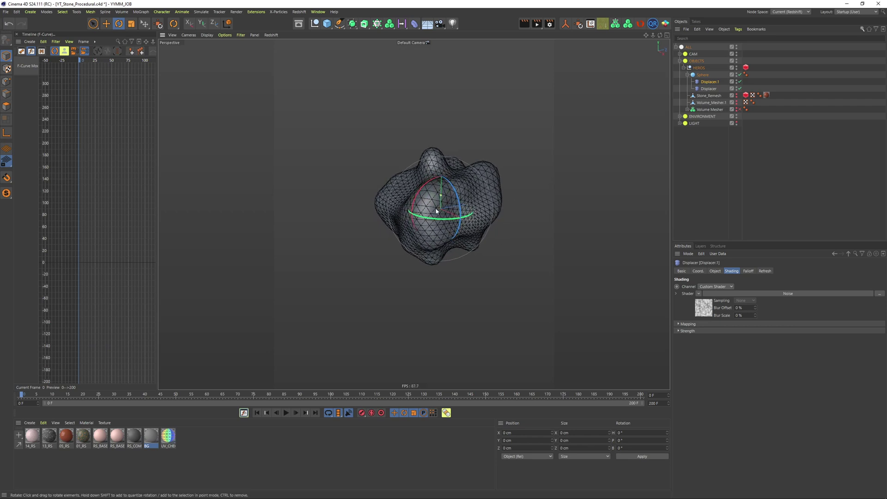
click(724, 296)
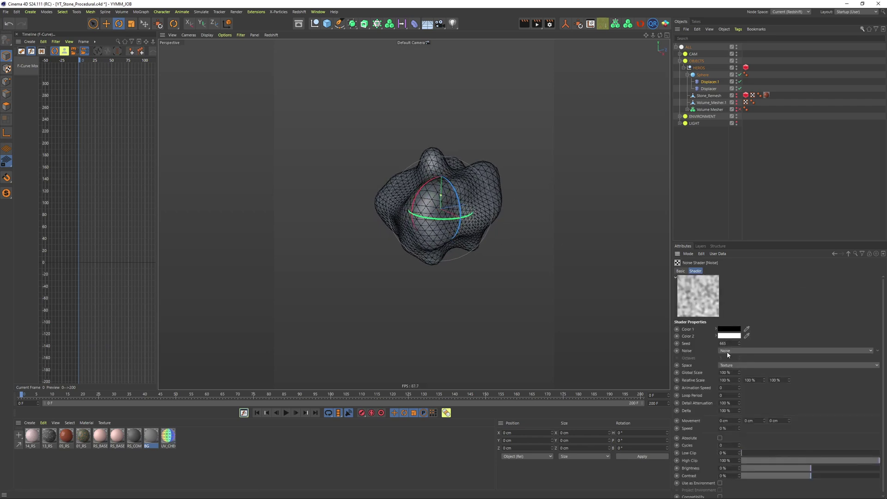
click(744, 350)
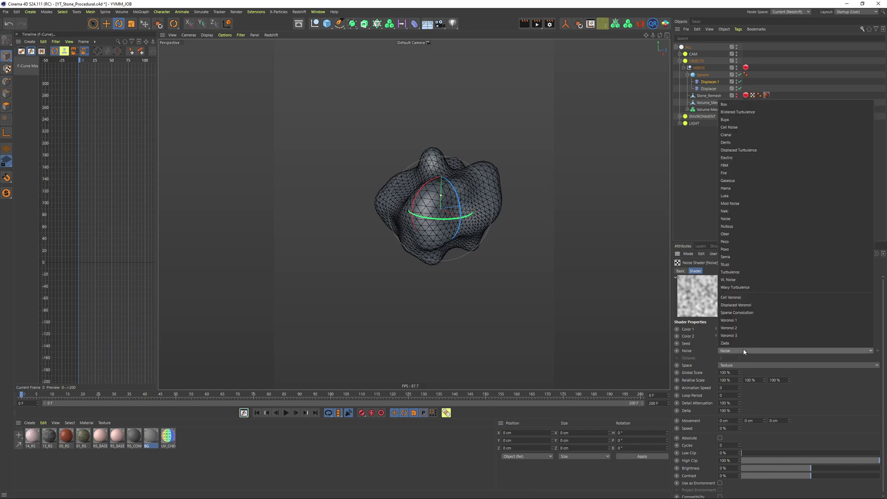
click(739, 271)
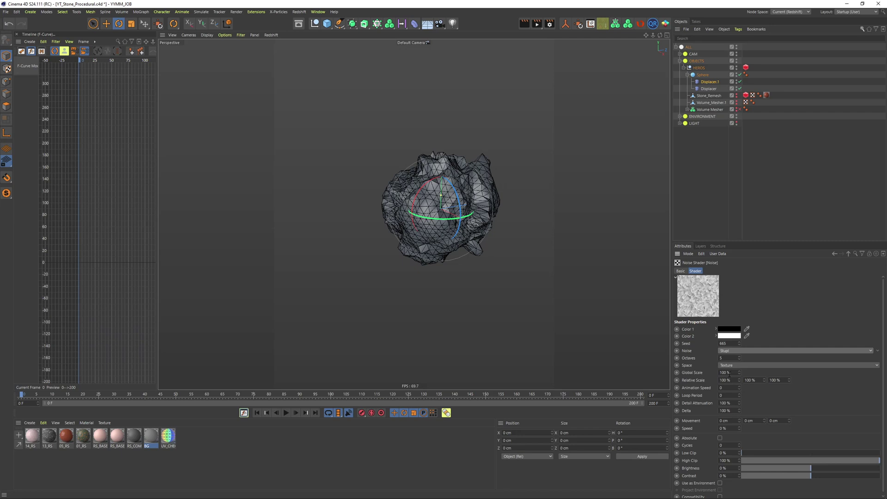
Set the Stupl noise's global scale to 255 %
click(728, 372)
text(255)
key(Return)
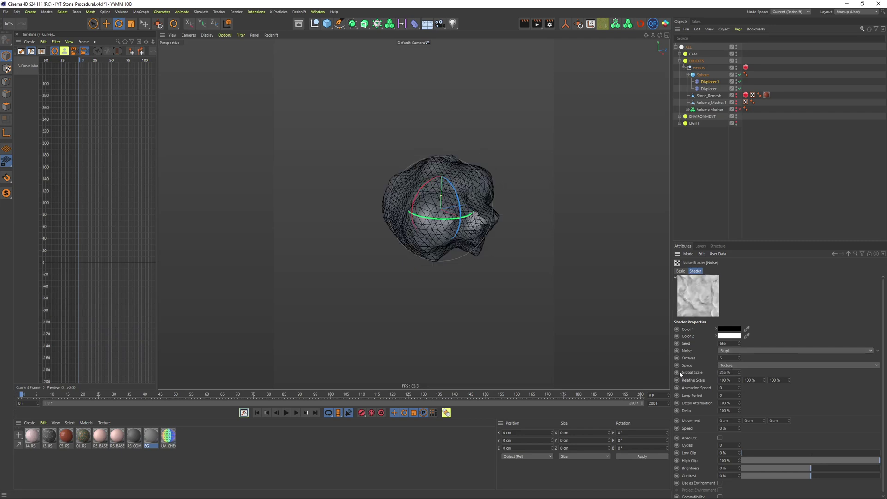
alt+drag(460, 196, 313, 190)
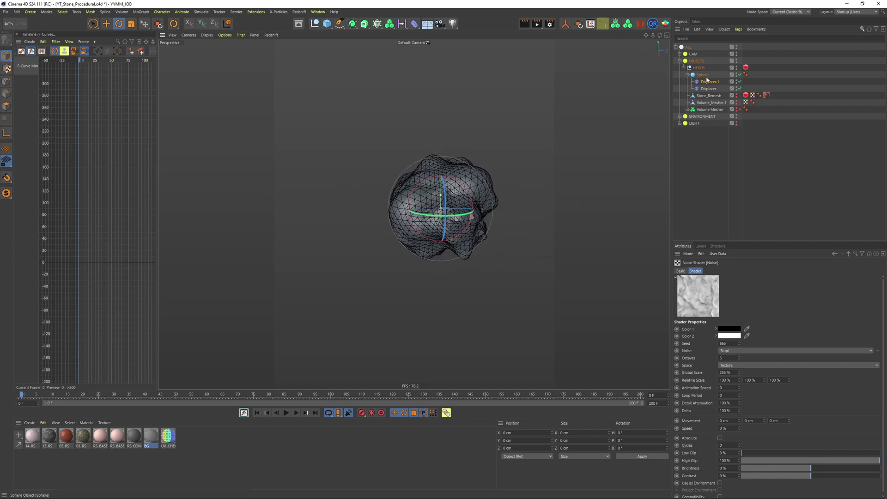
Set the noise seed of the duplicated Displacer to 669 and check the stone from other sides
click(732, 345)
key(Up)
scroll(729, 351, up, 1)
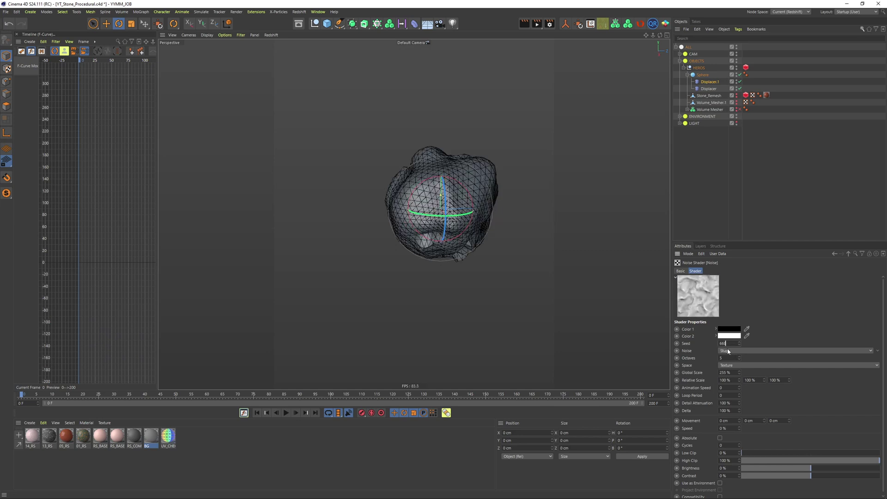
scroll(729, 351, up, 1)
scroll(721, 345, up, 1)
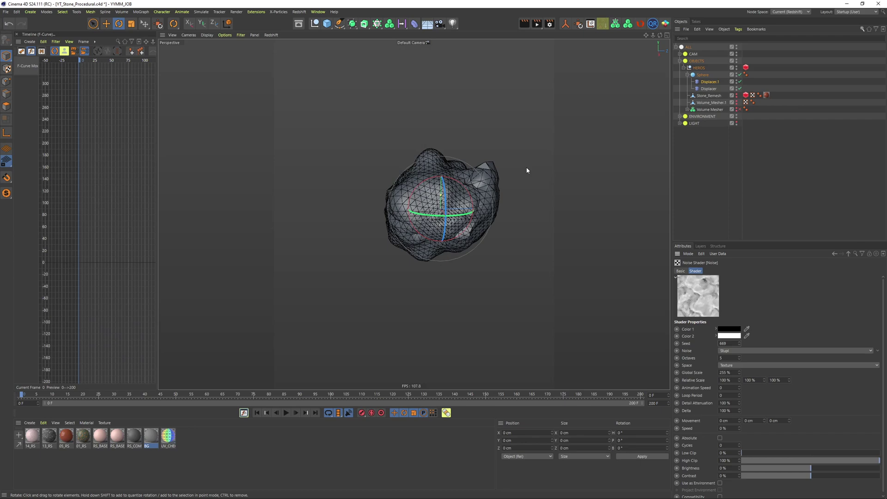
drag(659, 35, 490, 35)
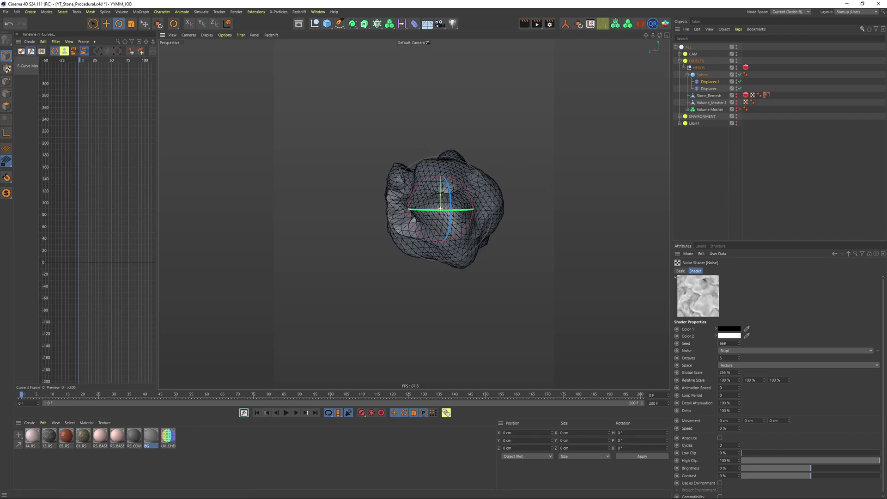
alt+drag(440, 209, 578, 192)
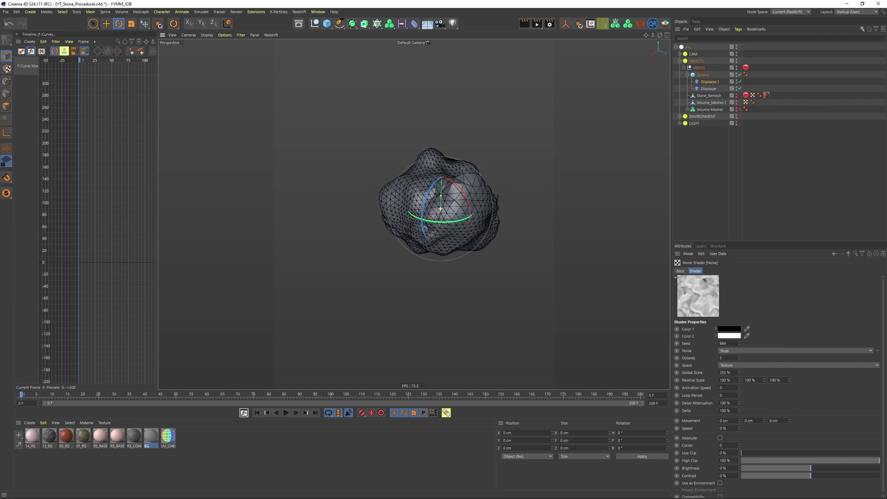
Inspect the sphere's mesh density up close and increase its segments to 100
click(703, 74)
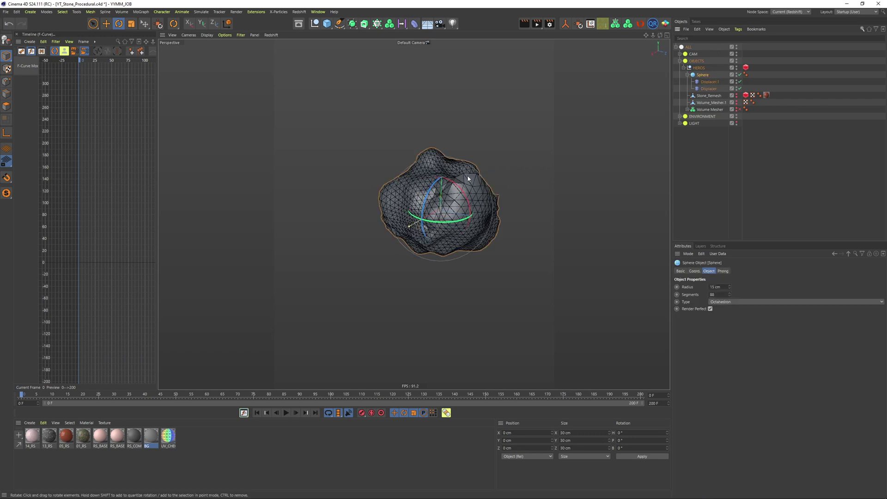
click(526, 176)
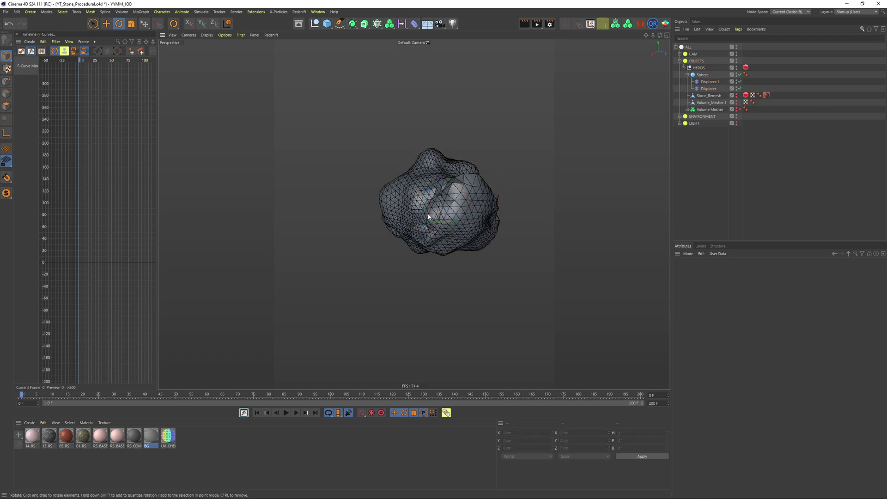
scroll(416, 210, up, 5)
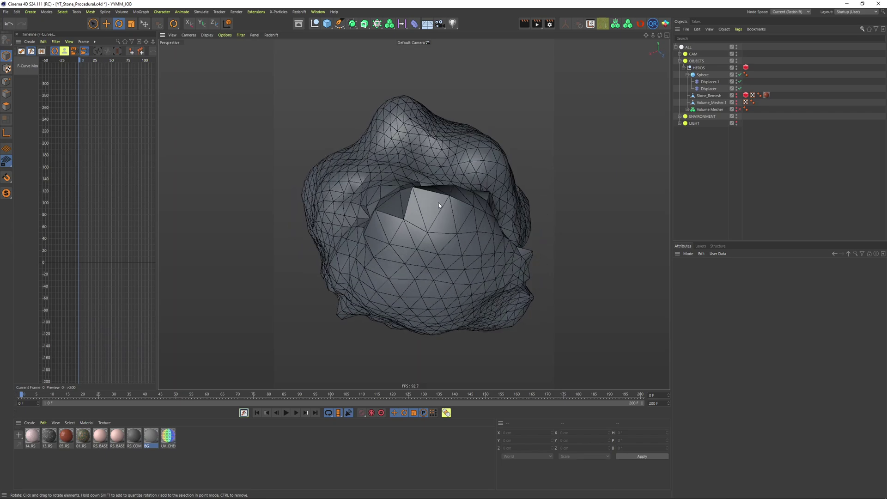
key(ctrl+shift+z)
key(ctrl+z)
key(ctrl+z)
click(694, 76)
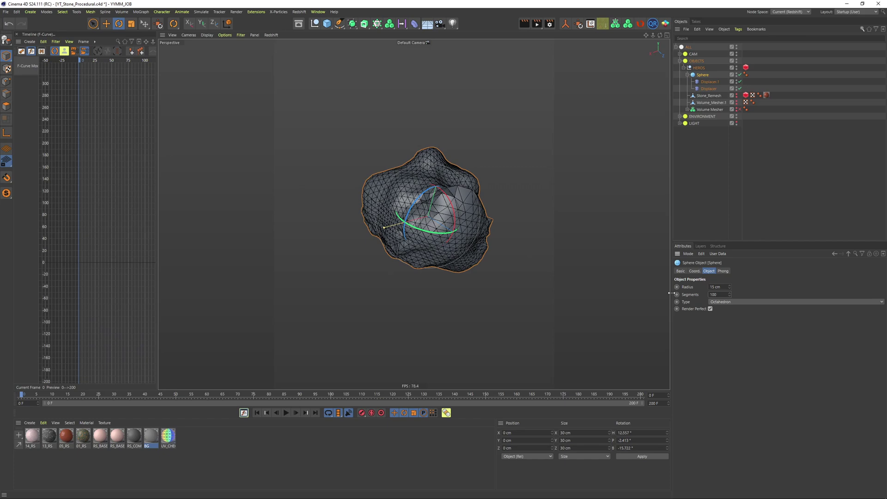
Add a Taper deformer as a child of the sphere and fit it to its parent
alt+drag(451, 184, 335, 154)
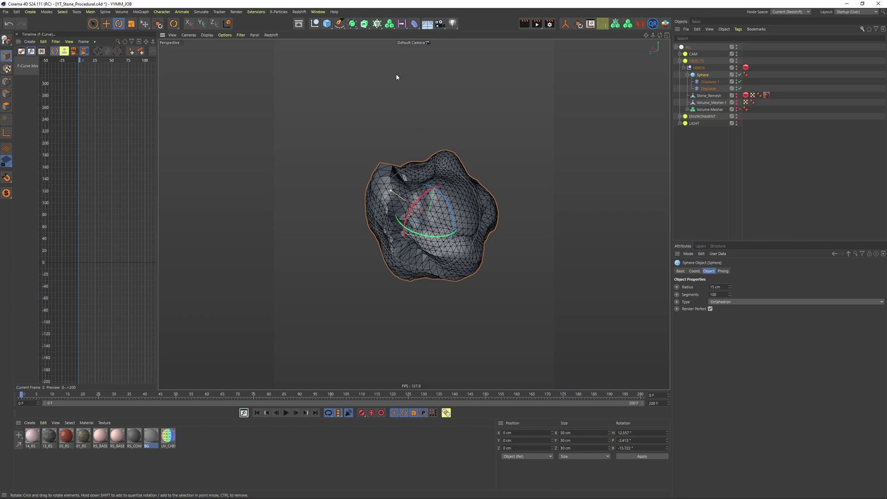
click(415, 24)
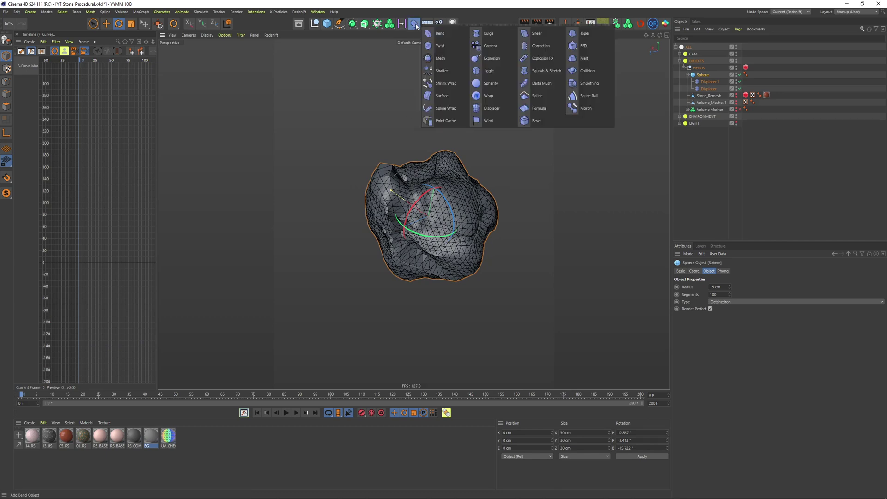
shift+click(585, 35)
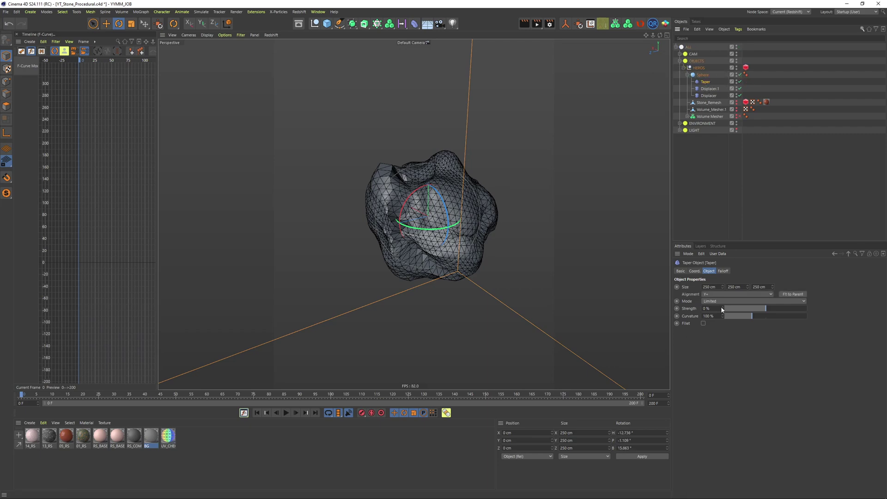
click(789, 293)
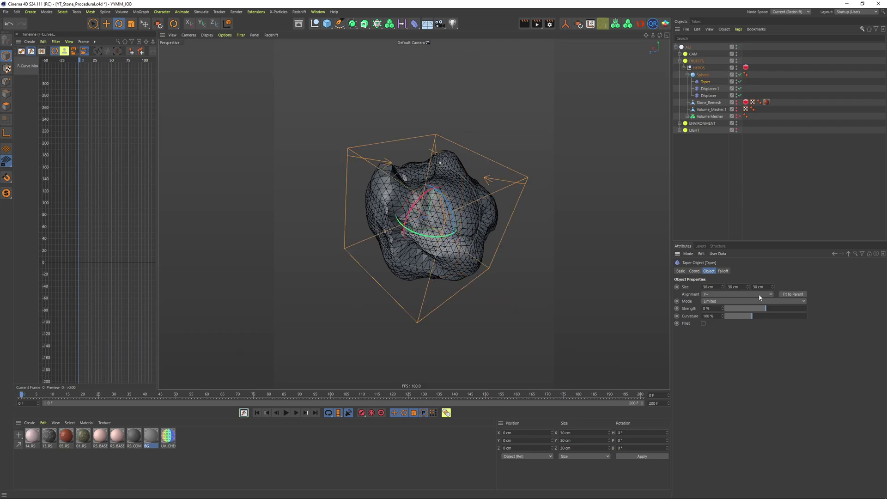
drag(441, 172, 489, 225)
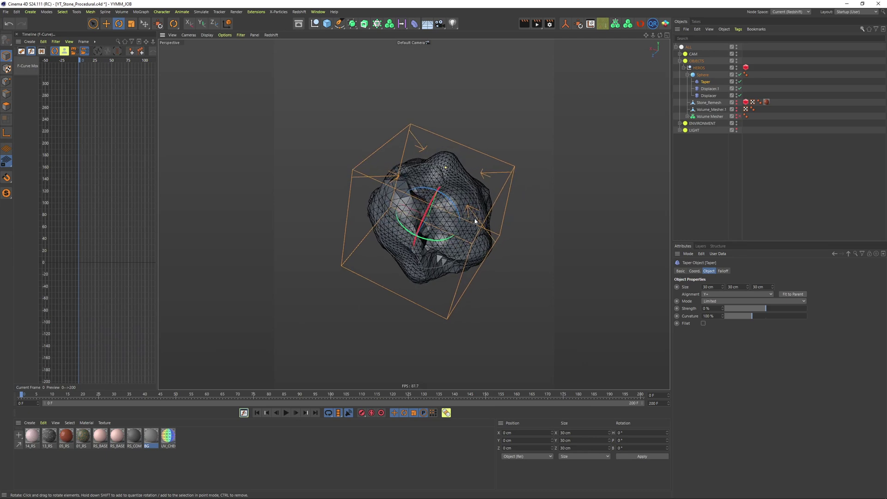
drag(438, 155, 491, 227)
Raise the Taper's strength to 40 %, lower its curvature, and fine-tune the strength while checking the stone's shape
drag(768, 309, 784, 311)
alt+drag(406, 216, 440, 159)
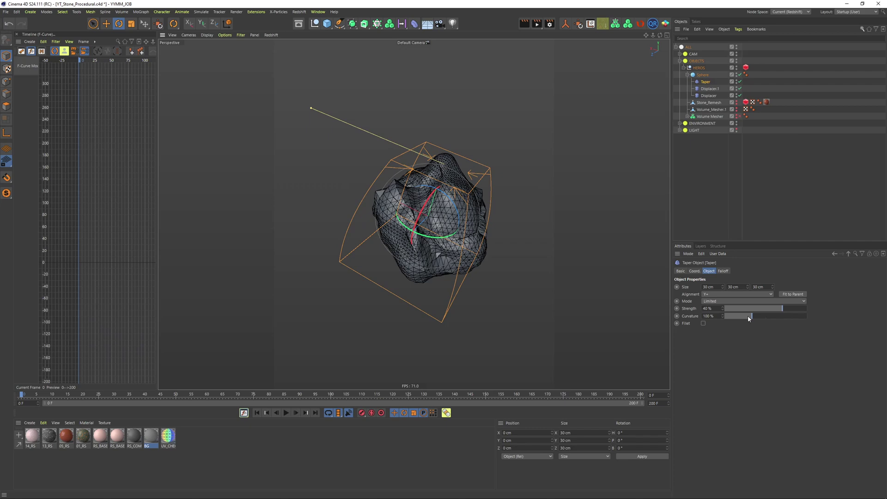
drag(749, 318, 710, 317)
alt+drag(531, 217, 437, 200)
mouse_move(778, 308)
mouse_down()
mouse_move(767, 308)
mouse_move(776, 309)
mouse_up()
click(553, 269)
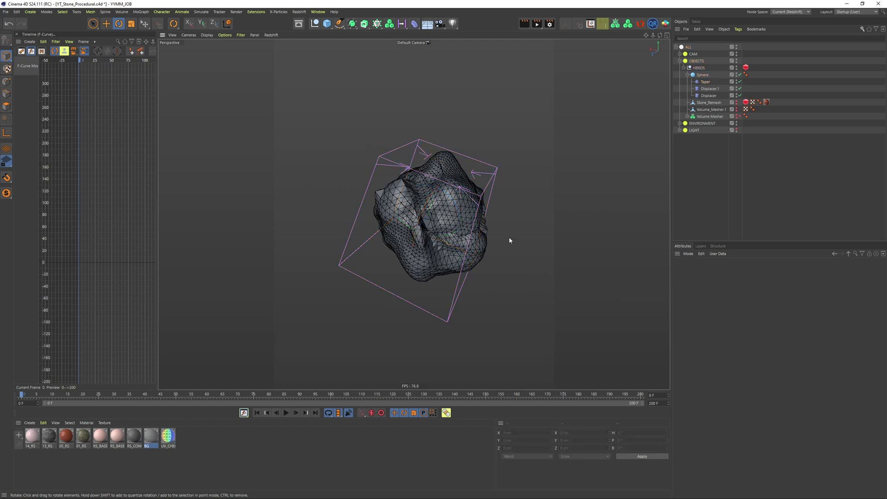
alt+drag(475, 215, 509, 176)
Examine the Volume Mesher's hierarchy and the deformers under its Sphere
click(689, 117)
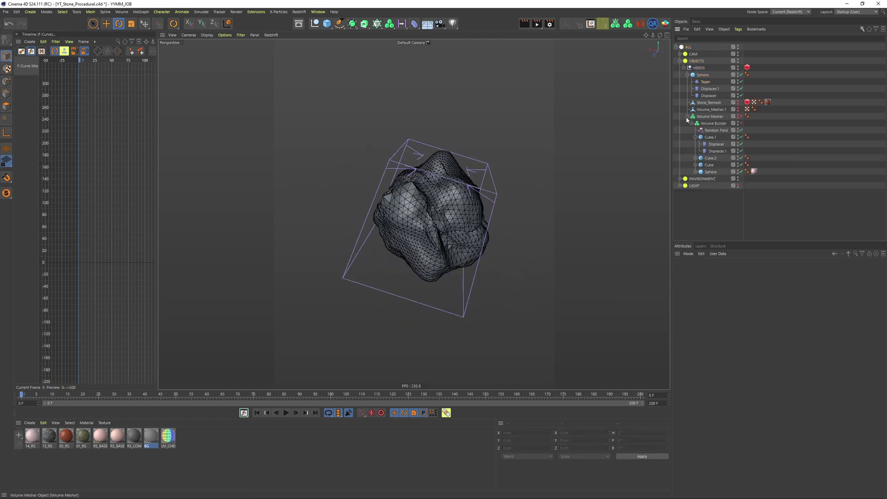
click(695, 137)
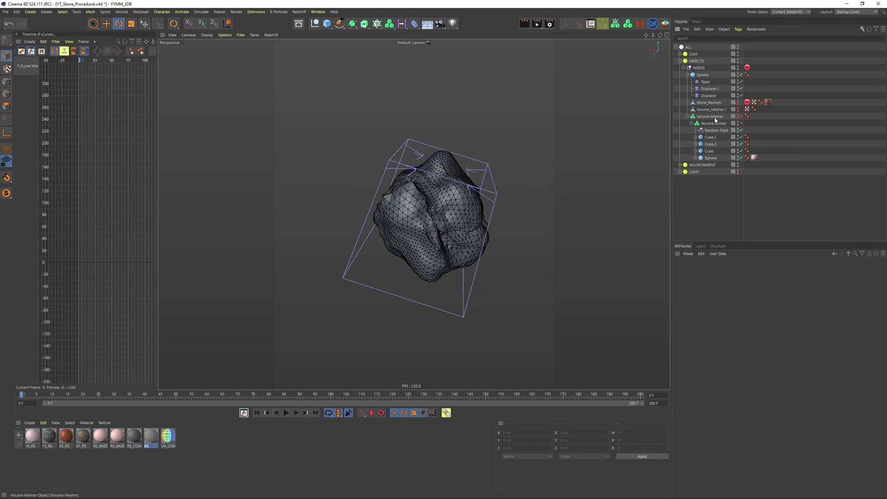
click(696, 158)
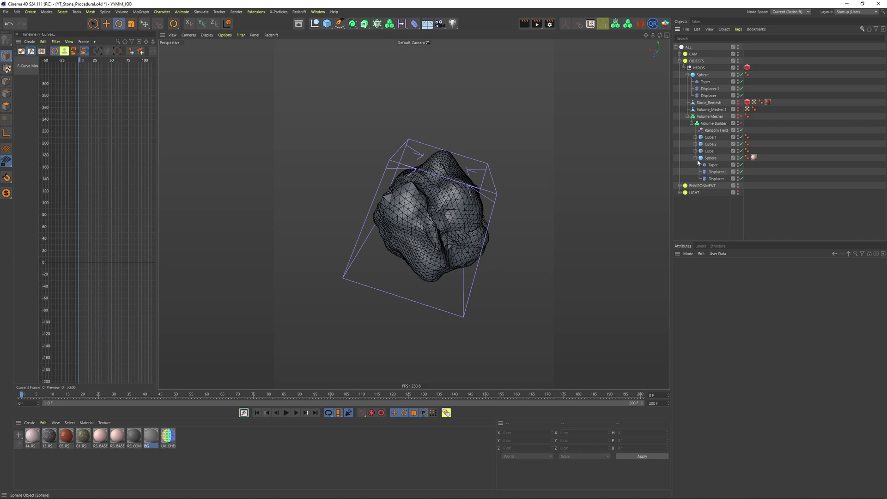
click(695, 158)
click(688, 115)
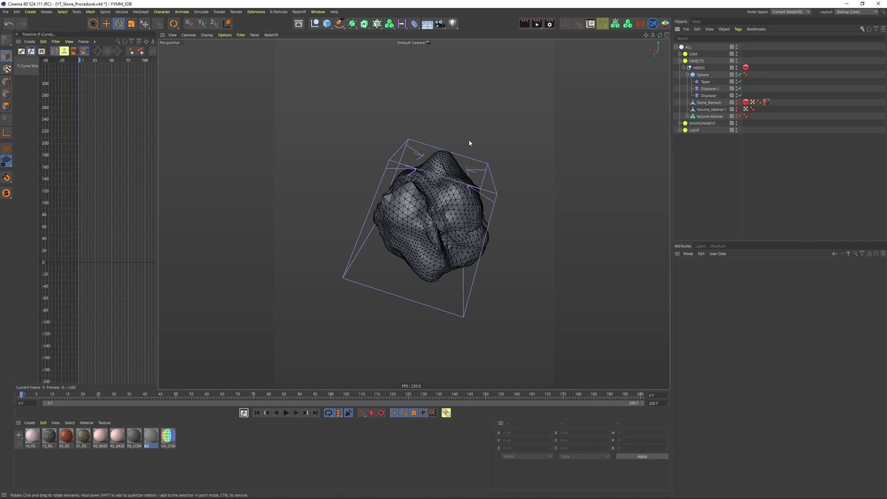
Add a Cube primitive to the scene
alt+drag(448, 183, 414, 153)
alt+drag(484, 198, 406, 178)
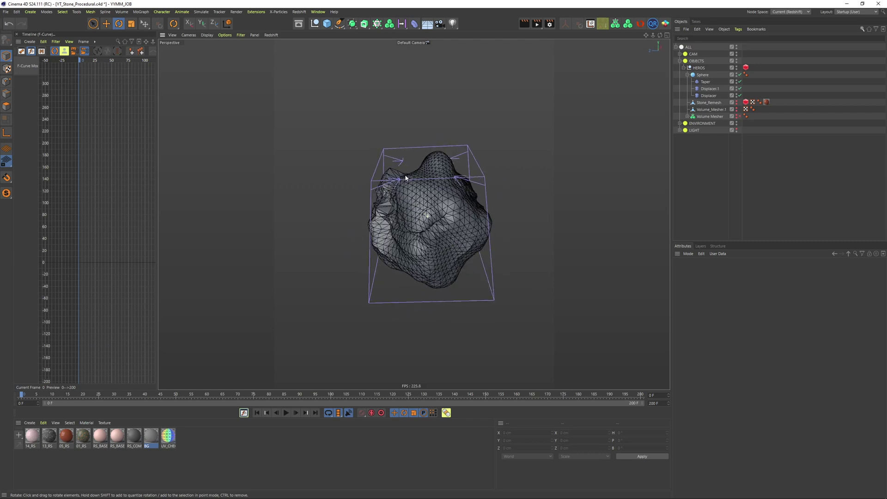
click(327, 23)
click(391, 33)
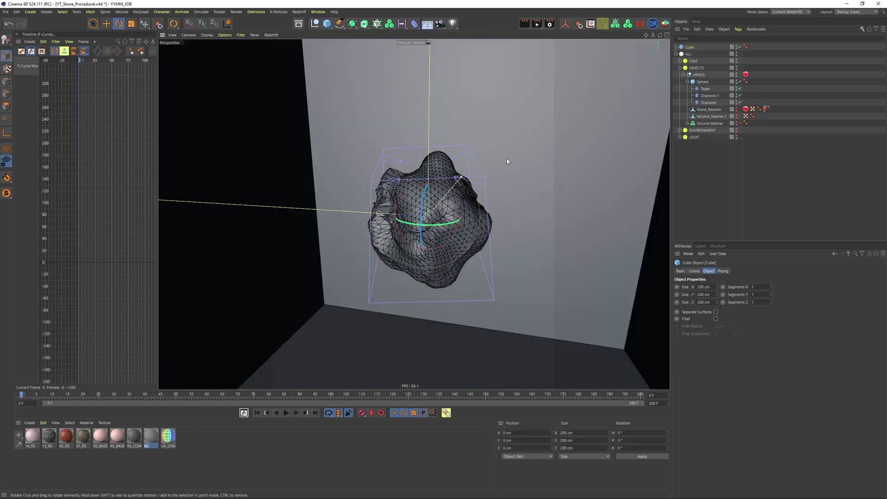
Scale the cube to about 42 × 42 × 22 cm and place it against the stone's side at about -18.8 cm in Z
key(t)
drag(513, 119, 473, 199)
key(space)
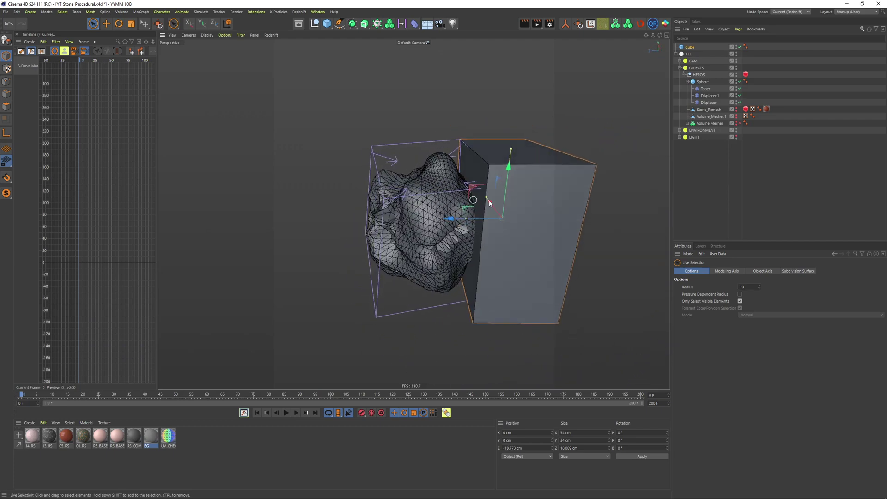
key(t)
drag(547, 260, 563, 226)
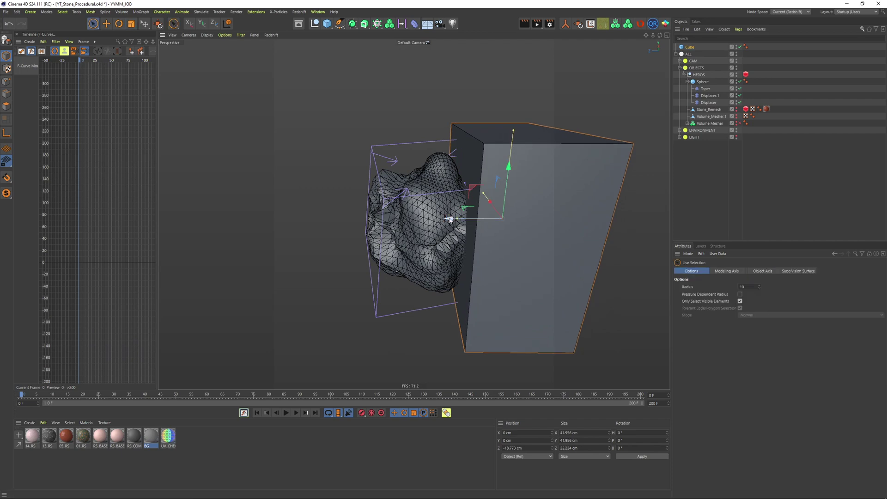
Shift the cube to about -21 cm in Z and set its X, Y and Z segments to 22
drag(451, 218, 461, 218)
click(690, 47)
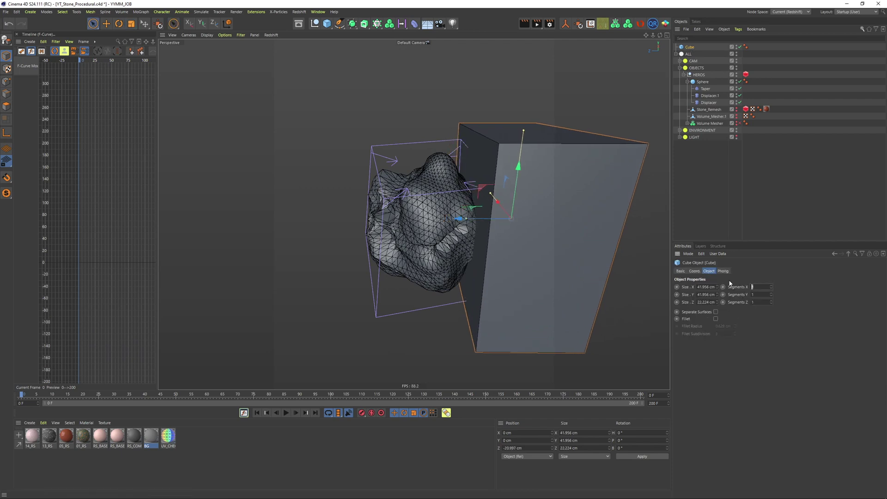
text(22)
key(Tab)
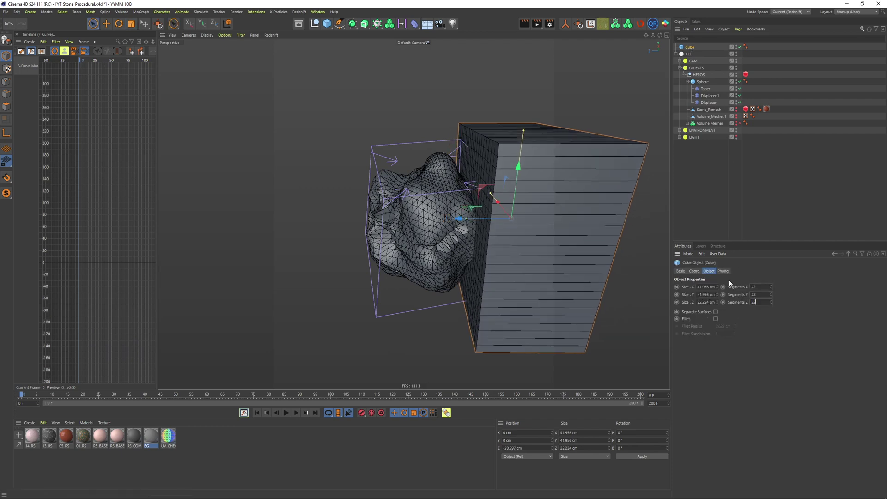
text(222)
key(Return)
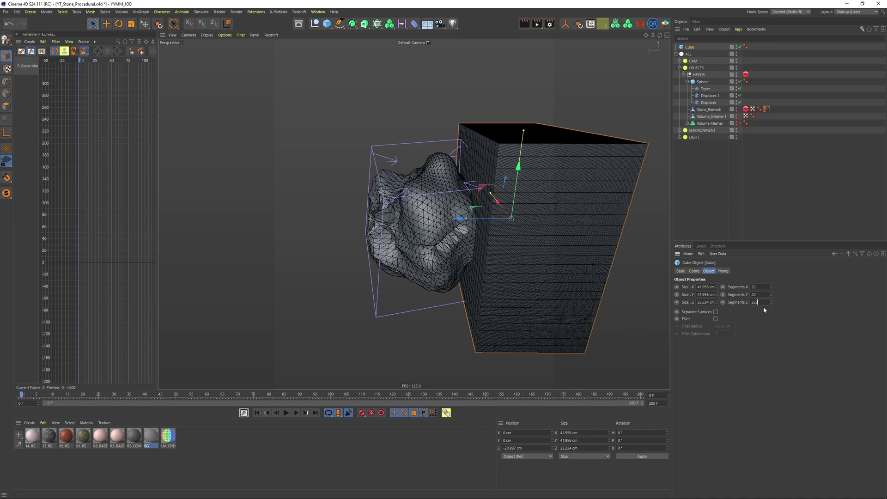
key(BackSpace)
key(Return)
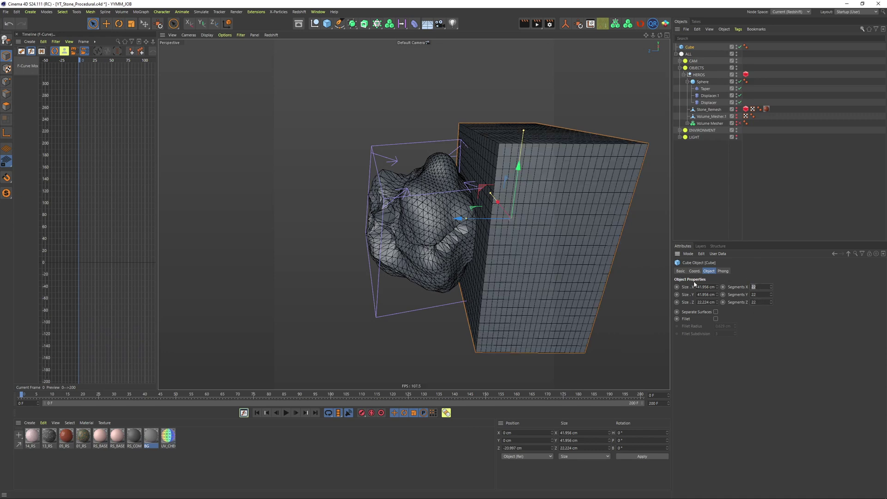
Raise the cube's segments to 33 on all three axes
text(33)
key(Tab)
text(33)
key(Tab)
text(33)
key(Return)
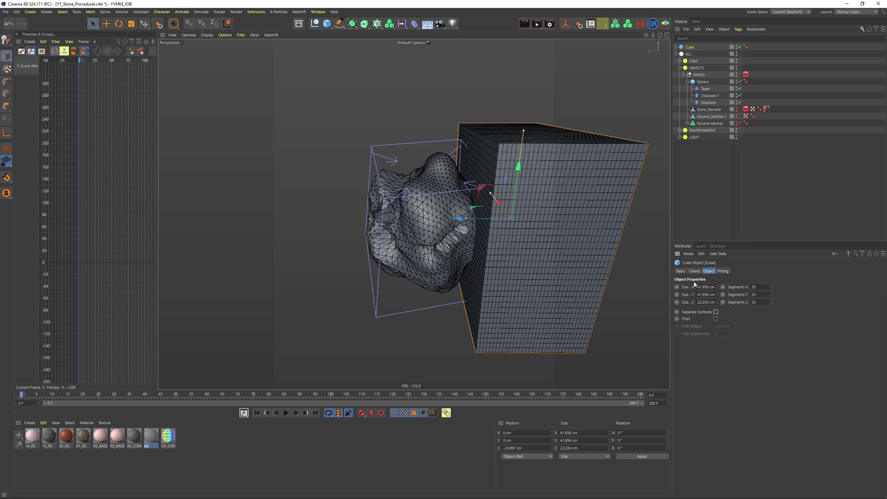
Copy the Sphere's two Displacers under the Cube and place the Cube above the Sphere in the HEROS group
click(751, 60)
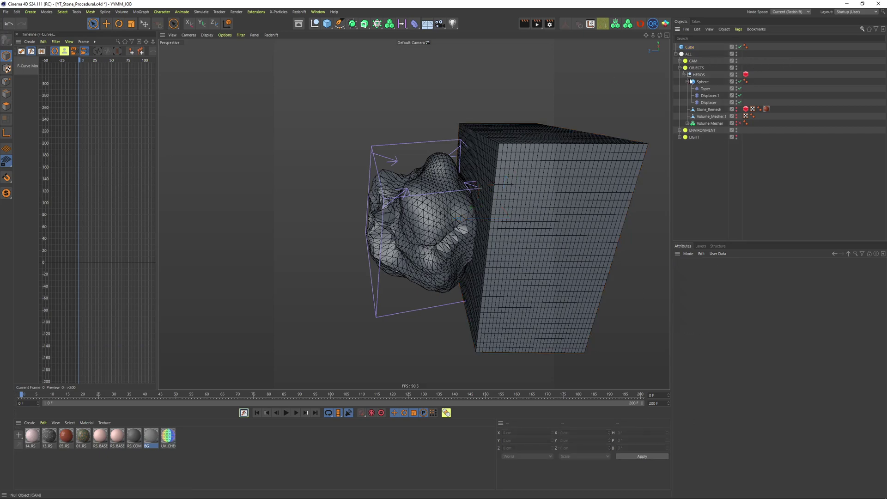
click(710, 95)
shift+click(709, 103)
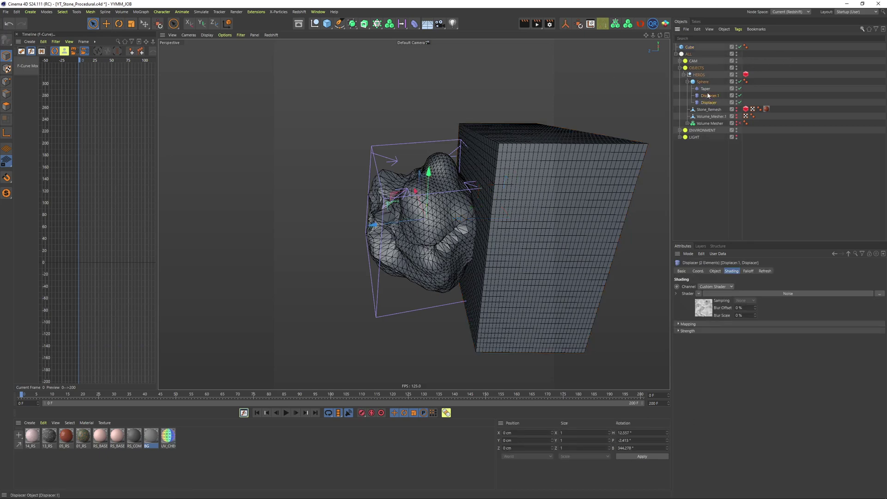
drag(709, 99, 694, 88)
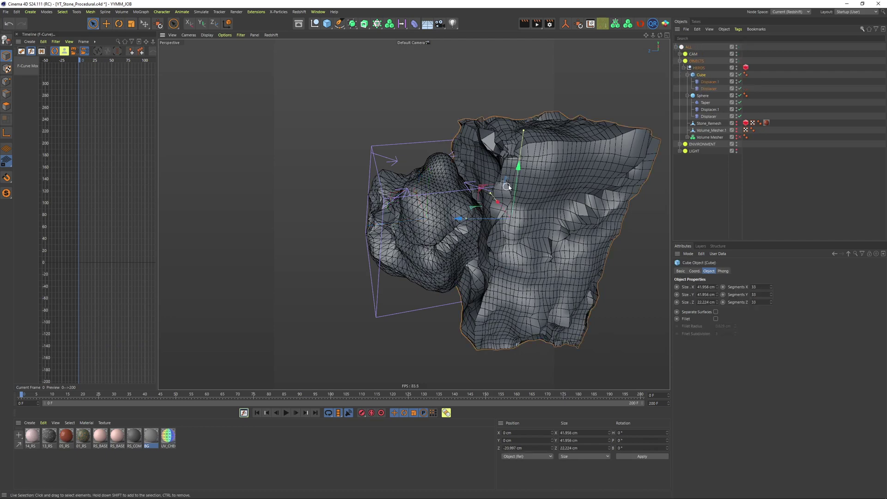
alt+drag(508, 186, 461, 201)
Add a Volume Builder and a Volume Mesher to the HEROS group, with the builder nested under the mesher
click(628, 26)
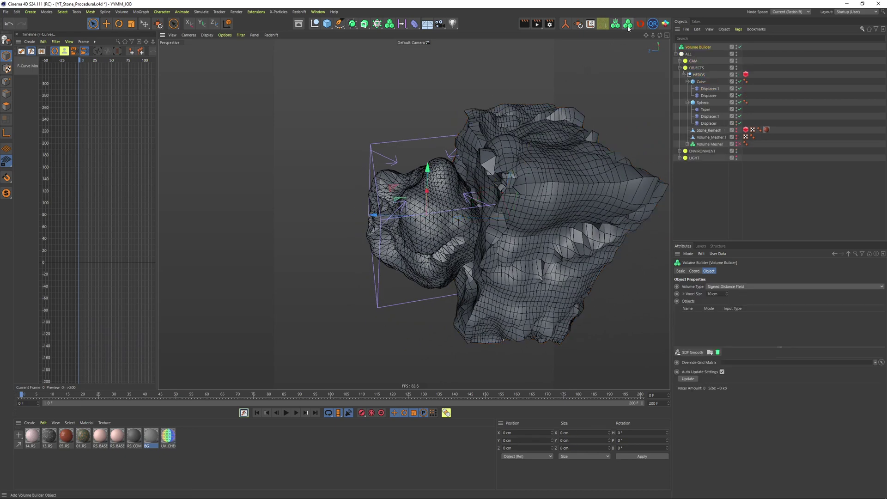
click(616, 25)
ctrl+click(704, 53)
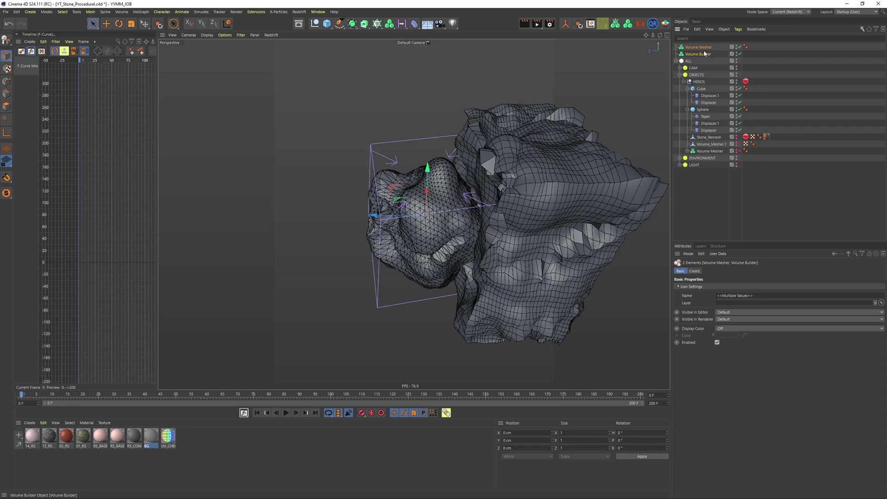
drag(704, 52, 712, 76)
click(709, 84)
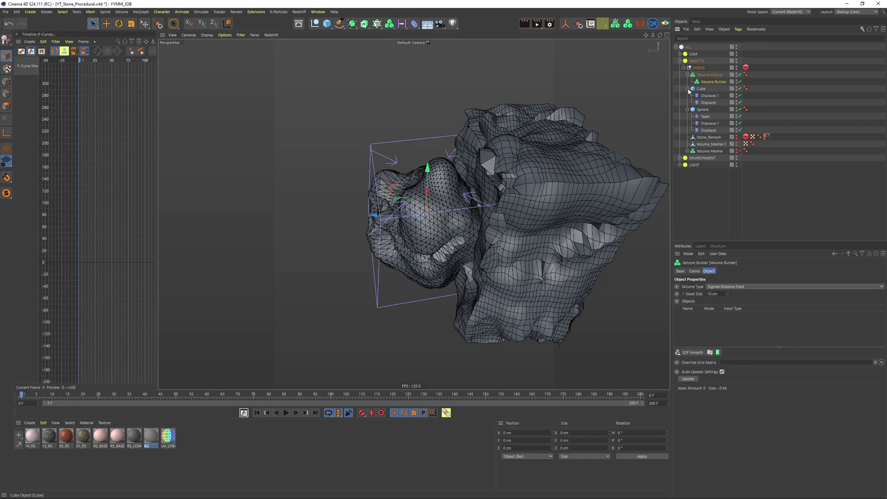
Collapse the Cube and Sphere hierarchies and move both objects under the new Volume Builder
click(687, 89)
click(697, 88)
click(688, 95)
ctrl+click(700, 95)
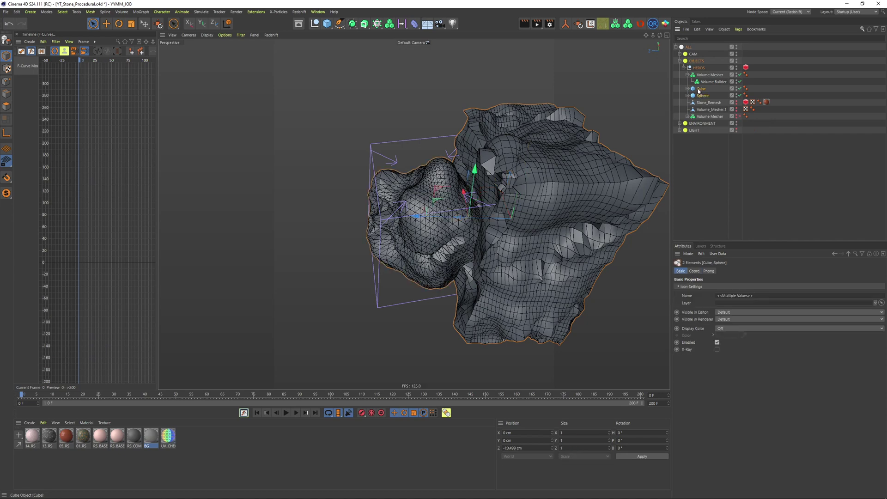
drag(699, 89, 724, 83)
Set the Volume Builder's voxel size to 0.8 cm
click(714, 82)
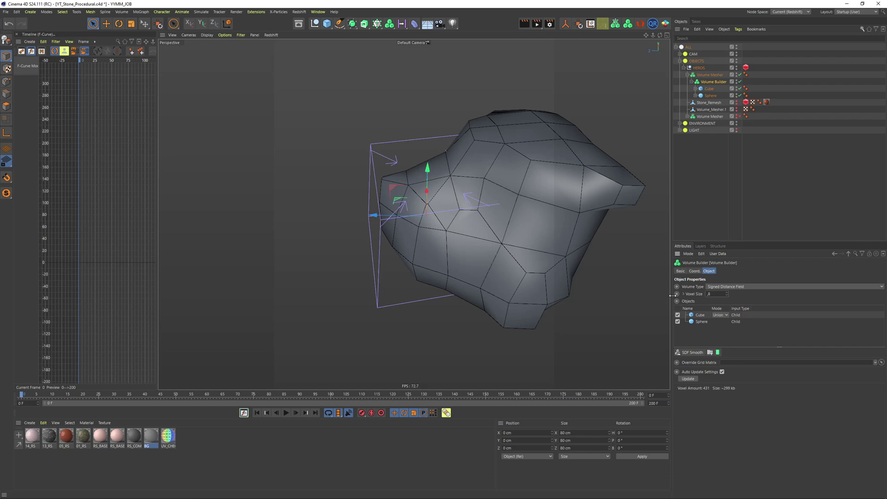
key(Return)
alt+drag(497, 197, 364, 174)
alt+drag(481, 201, 418, 188)
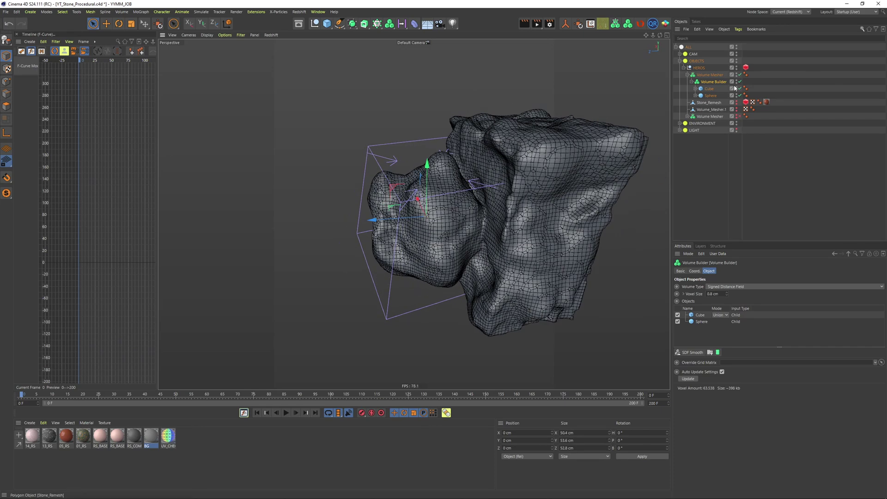
Set the Cube's mode to Subtract in the Volume Builder and move it to about -20.2 cm in Z
click(813, 87)
click(714, 83)
click(705, 315)
click(721, 315)
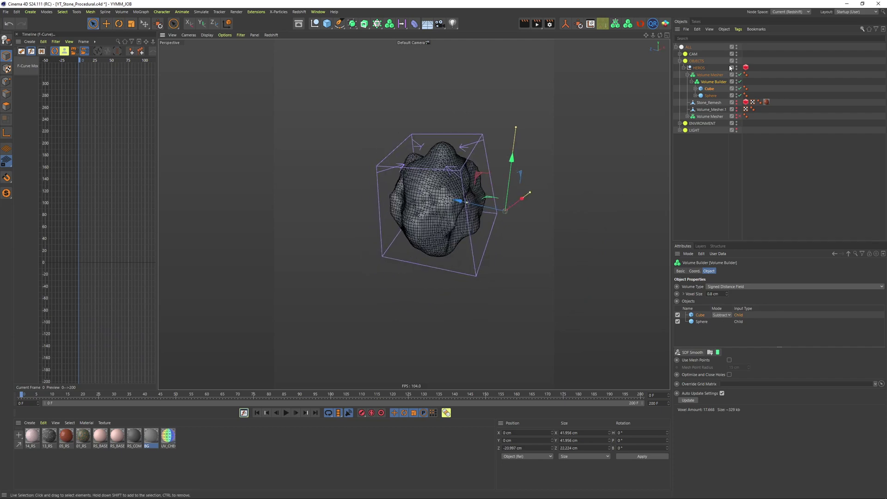
click(699, 89)
alt+drag(416, 195, 531, 208)
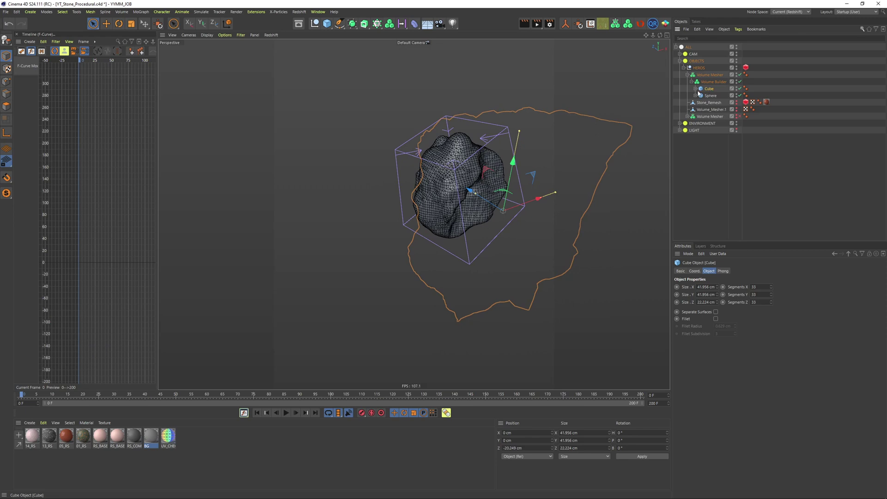
Set the height of both Displacers under the Cube to 2 cm
click(696, 88)
click(718, 95)
shift+click(716, 102)
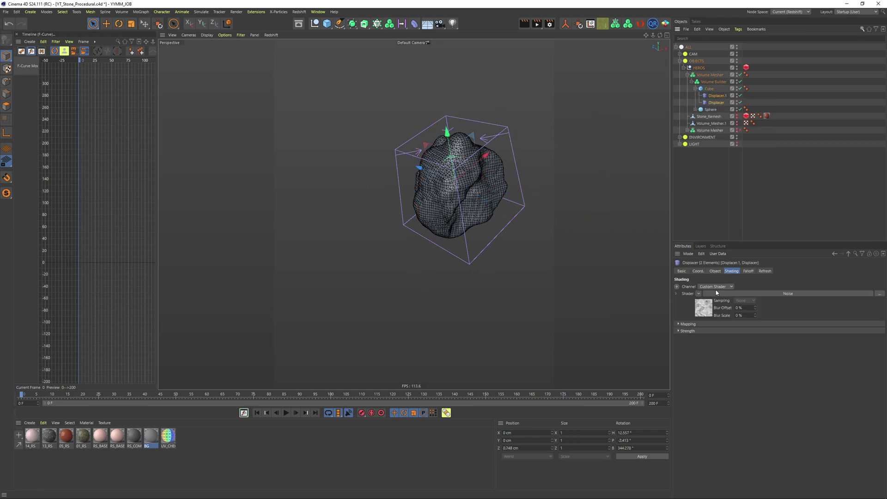
click(715, 271)
click(715, 303)
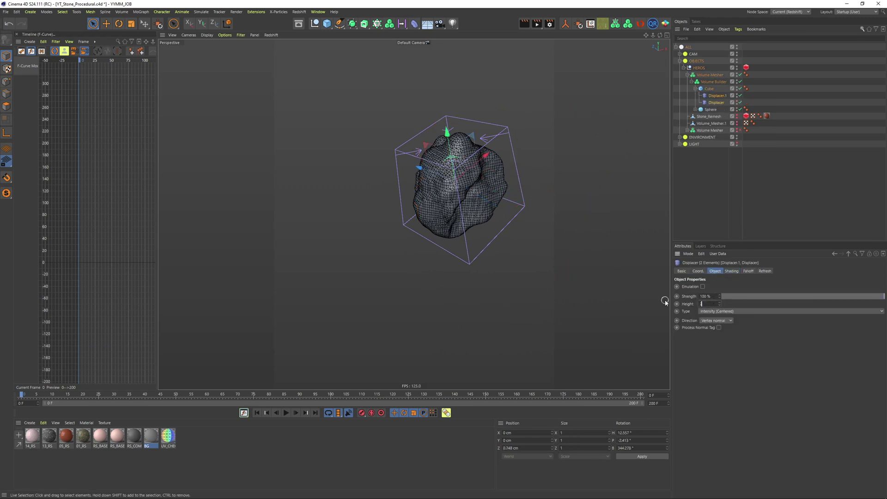
key(Return)
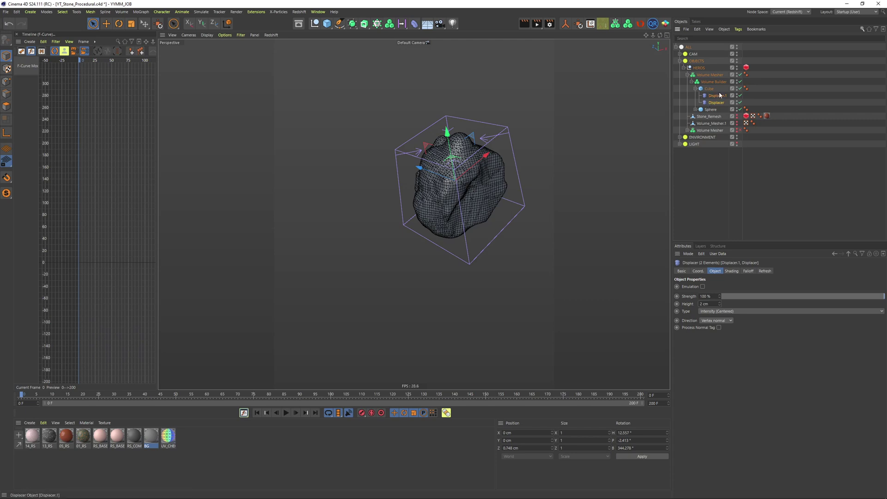
Change the noise seed of the Cube's Displacer.1 to 671 to vary the cut surface
click(718, 95)
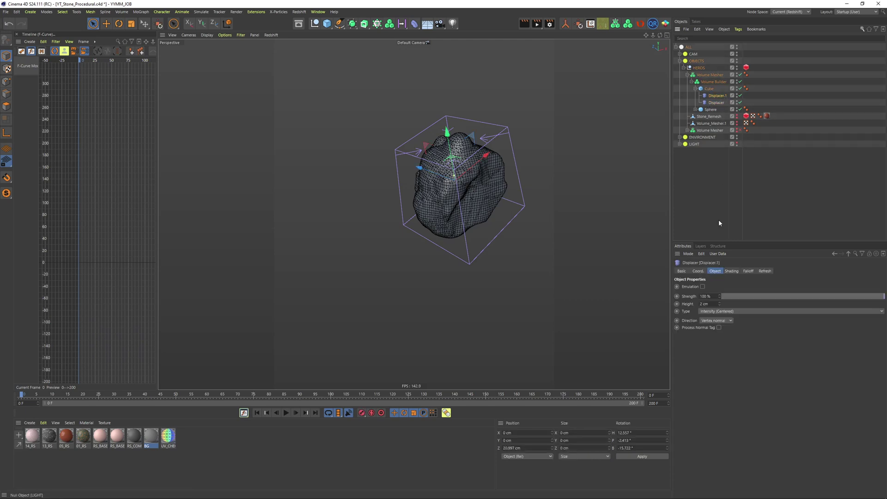
click(724, 271)
click(723, 297)
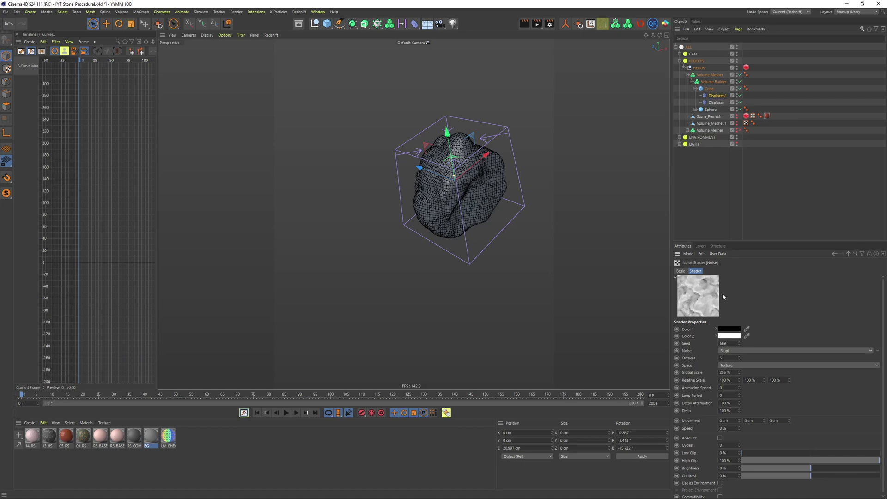
key(Up)
key(Up)
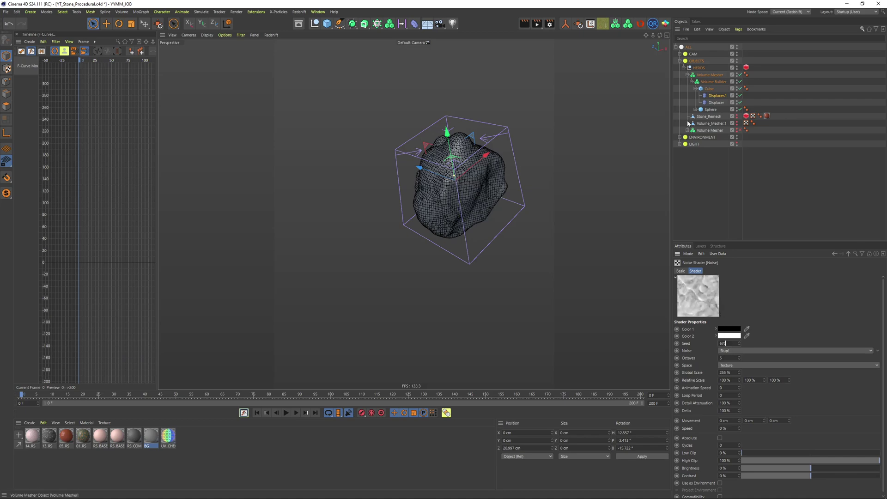
click(777, 90)
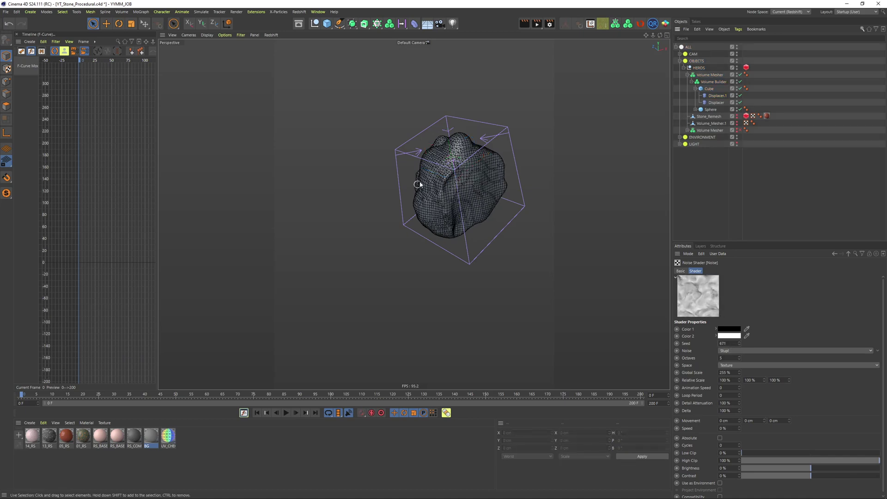
Duplicate the Cube with its Displacers inside the Volume Builder and rotate the copy to a pitch of -90°
alt+drag(419, 184, 480, 149)
scroll(485, 143, up, 5)
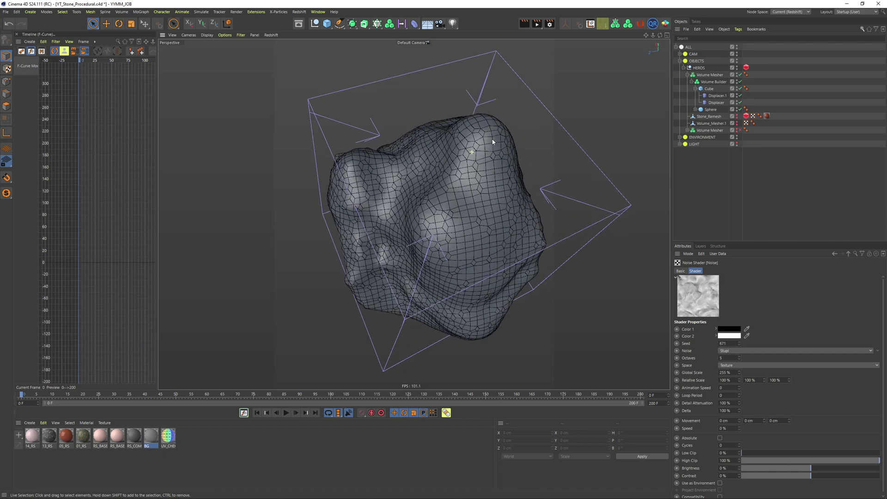
scroll(474, 108, down, 5)
alt+drag(474, 108, 415, 140)
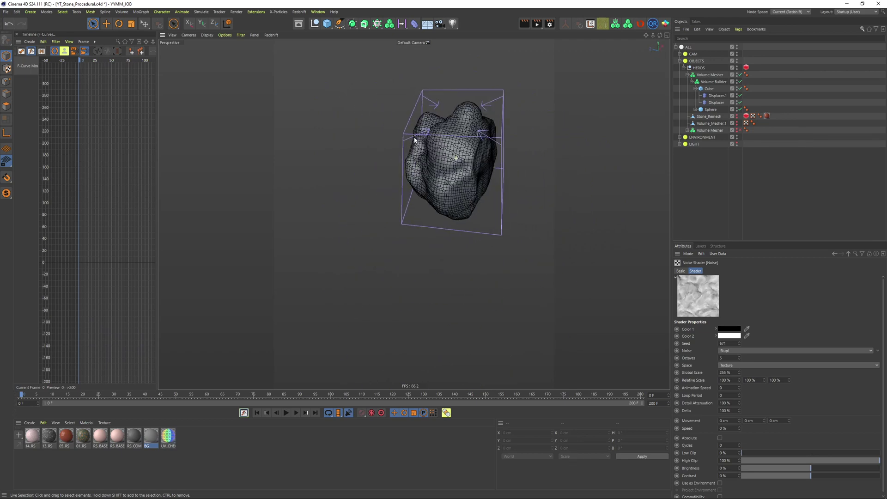
click(696, 88)
ctrl+drag(707, 89, 708, 85)
key(r)
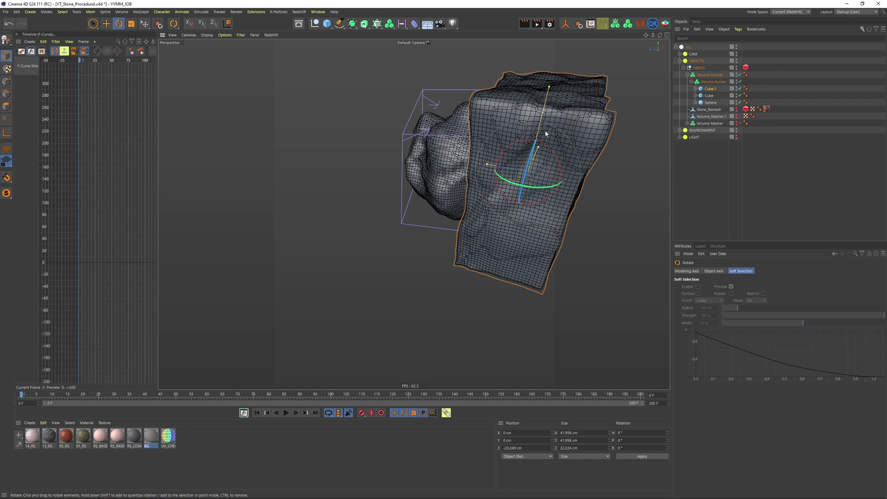
shift+drag(548, 146, 418, 155)
Position the duplicated cube over the top of the stone at about 20.8 cm in Y and 4.4 cm in Z
key(space)
drag(447, 208, 448, 136)
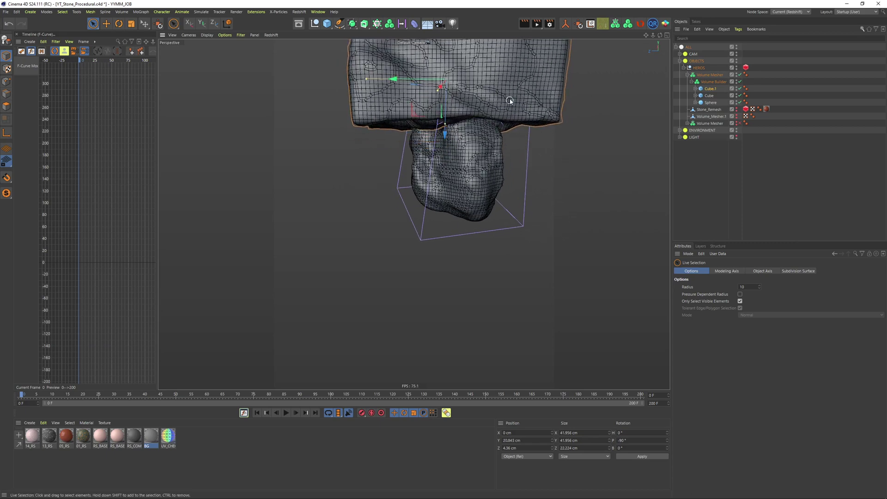
alt+middle_drag(491, 88, 474, 141)
alt+drag(474, 141, 448, 129)
Set Cube.1's mode to Subtract in the Volume Builder to cut the stone's top
click(714, 82)
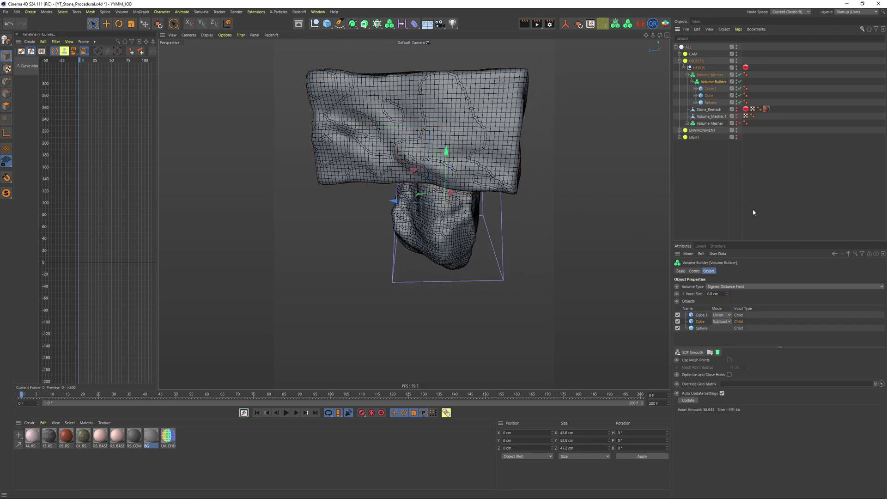
click(702, 316)
click(724, 315)
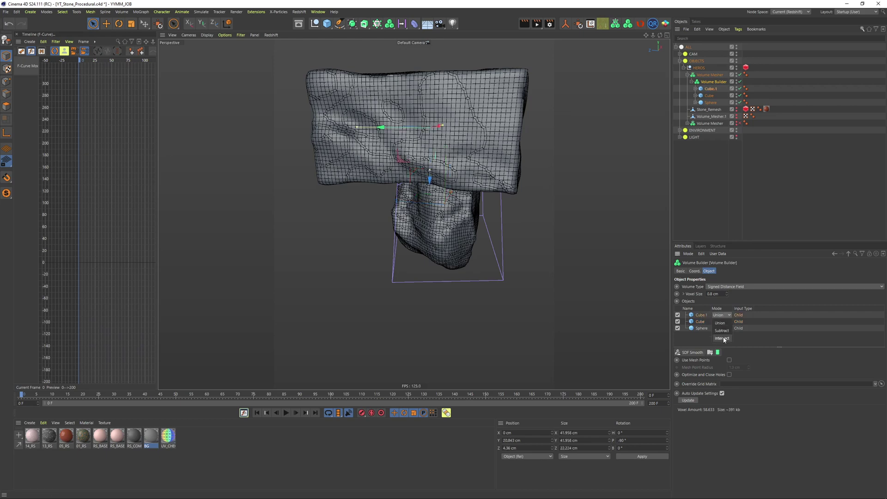
click(722, 331)
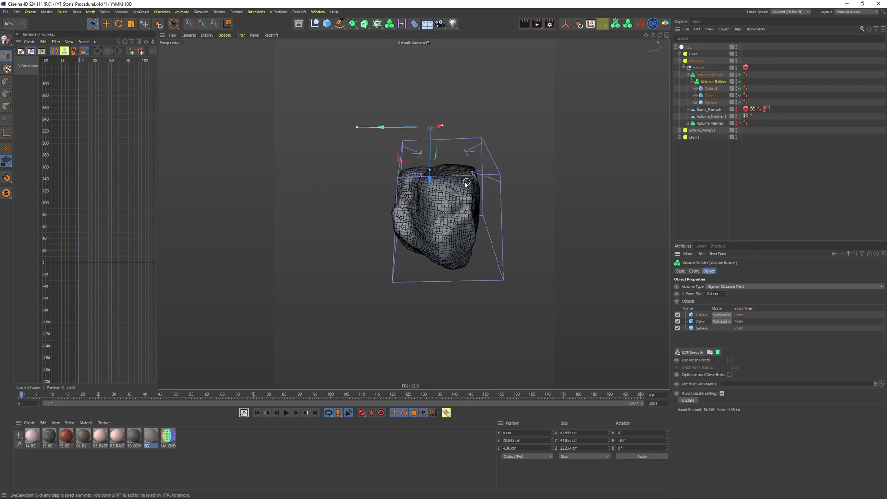
Change the noise seed of the Displacer under Cube.1 to 667 and check the stone's top cut
alt+drag(467, 182, 416, 196)
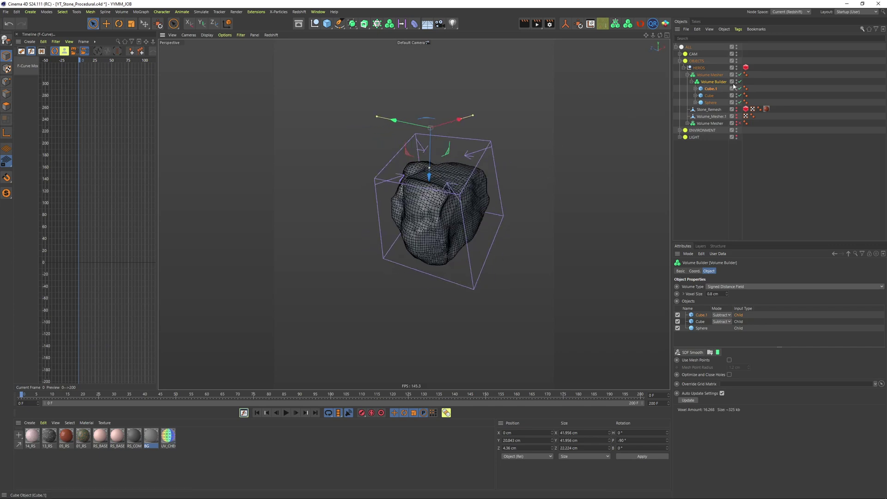
click(696, 89)
click(714, 102)
click(724, 294)
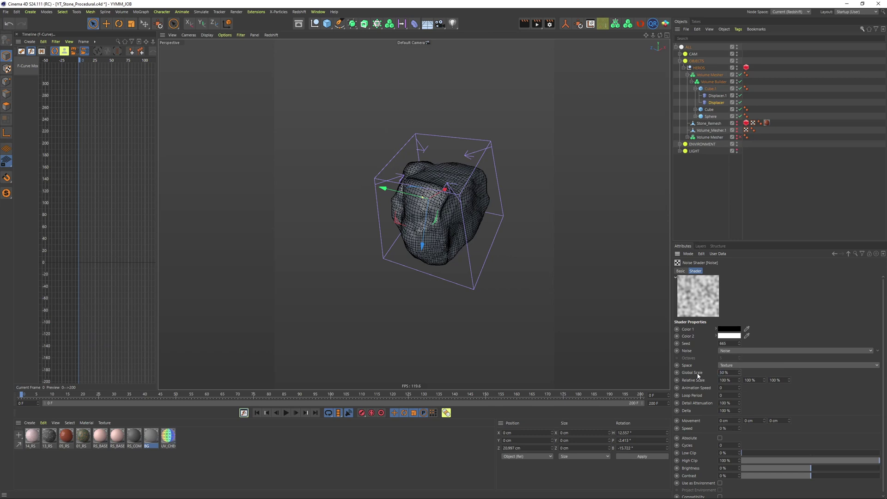
scroll(732, 342, up, 2)
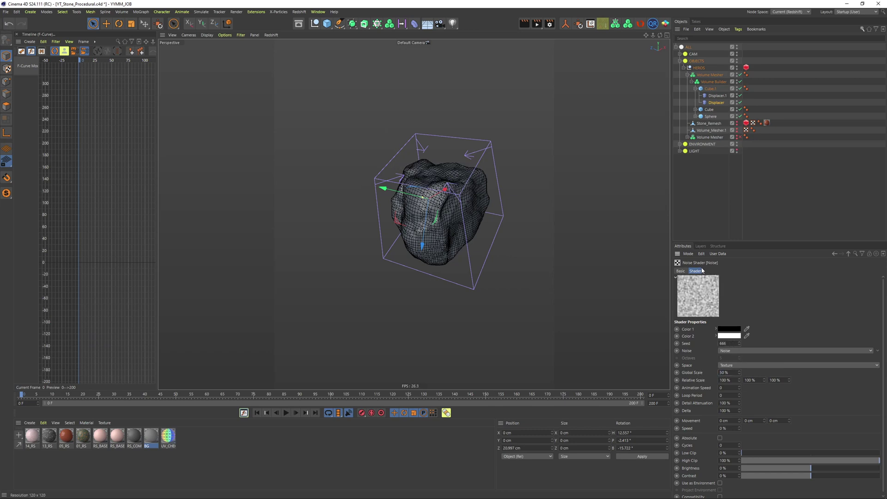
click(691, 183)
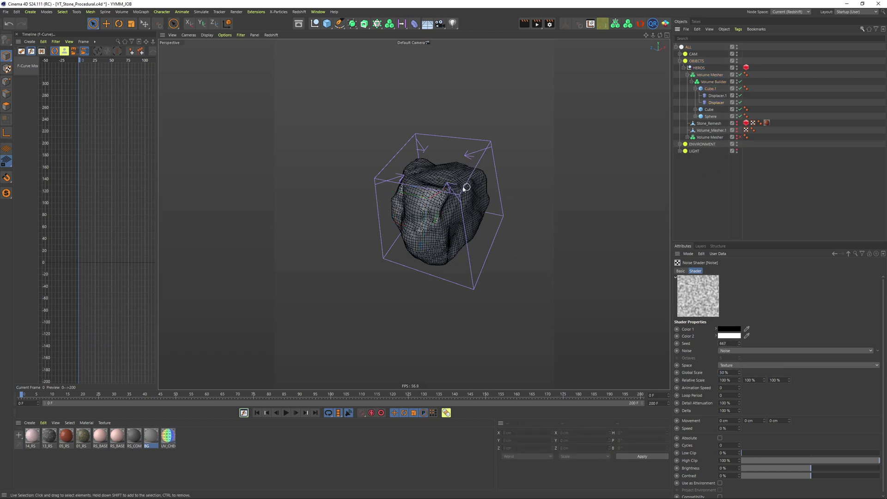
alt+drag(463, 189, 424, 189)
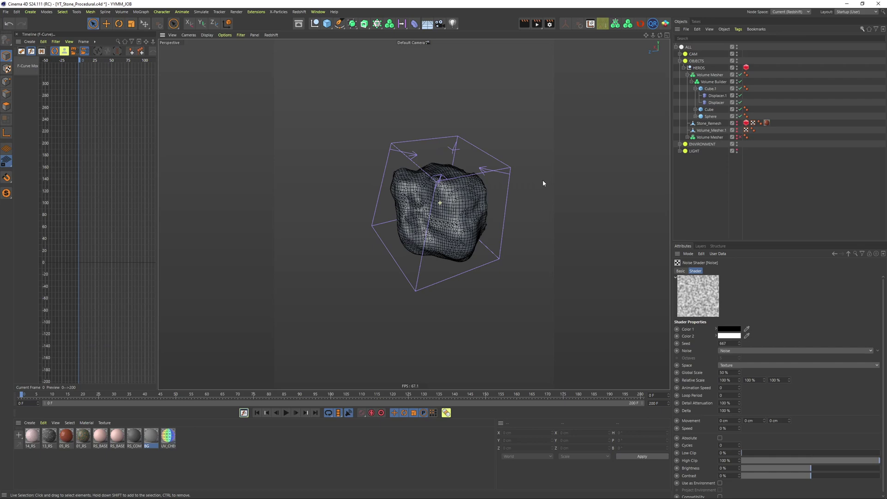
Add a Random Field and place it above Cube.1 inside the Volume Builder
alt+drag(542, 180, 436, 207)
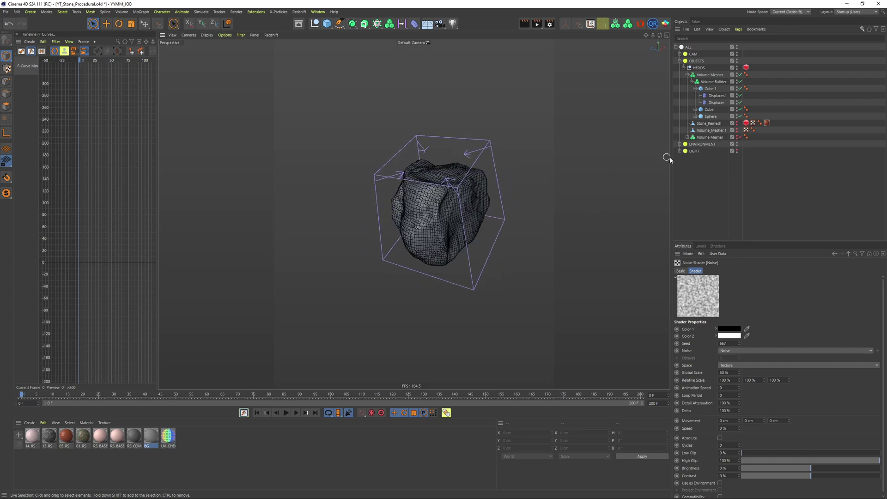
click(696, 89)
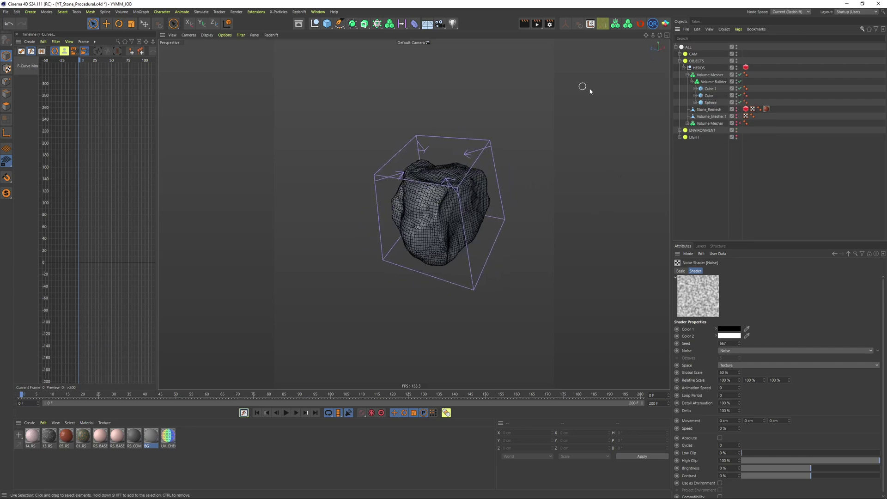
key(shift+c)
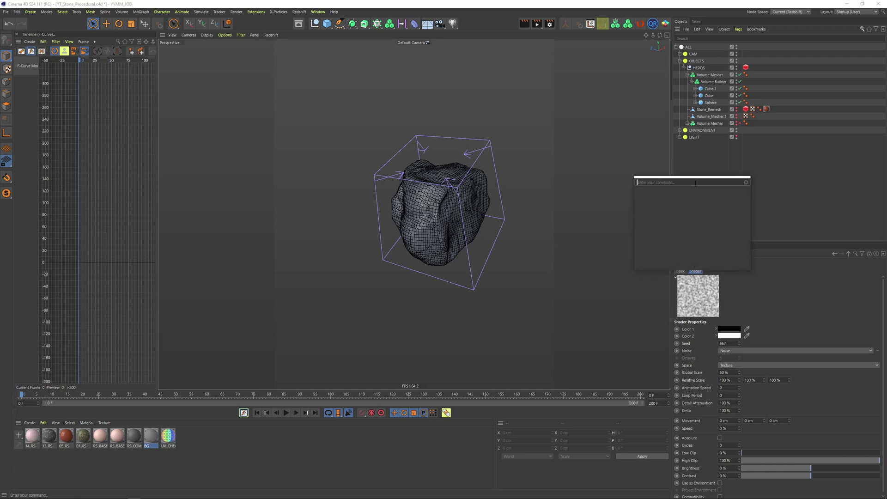
text(rand)
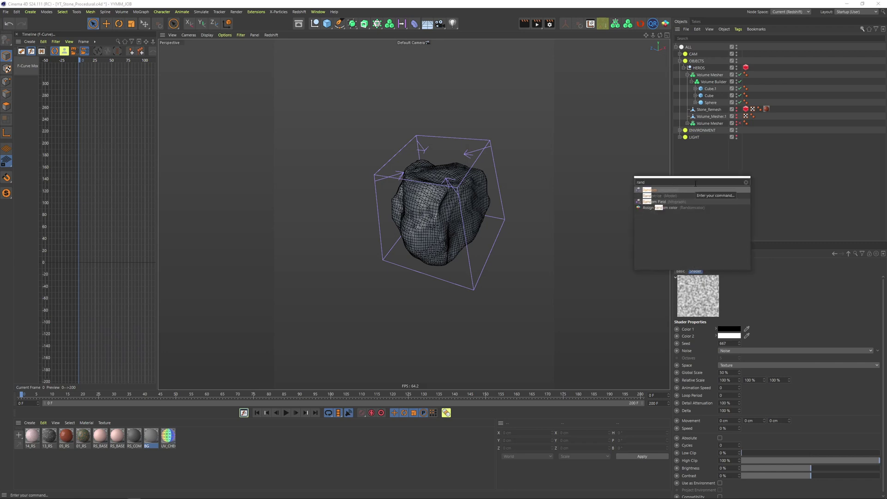
click(683, 194)
drag(697, 47, 711, 96)
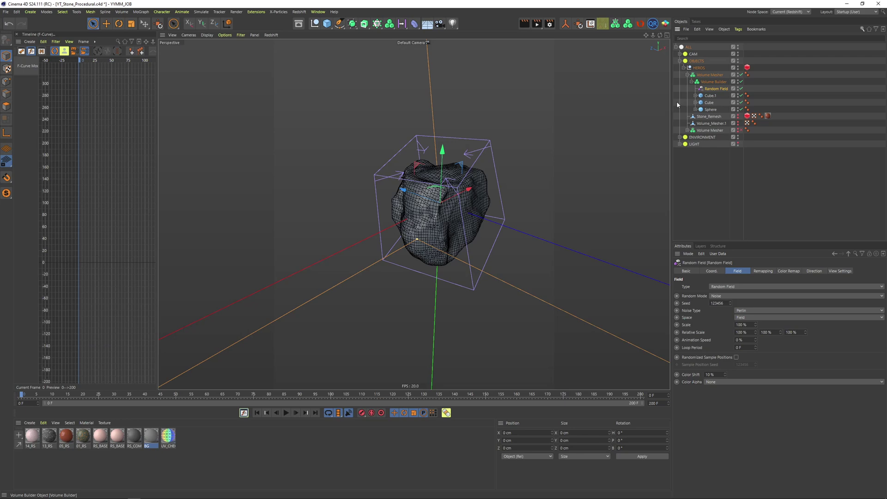
Set the Random Field's creation box in the Volume Builder to 40 cm in X, Y and Z with a 3° heading rotation
alt+drag(579, 171, 443, 182)
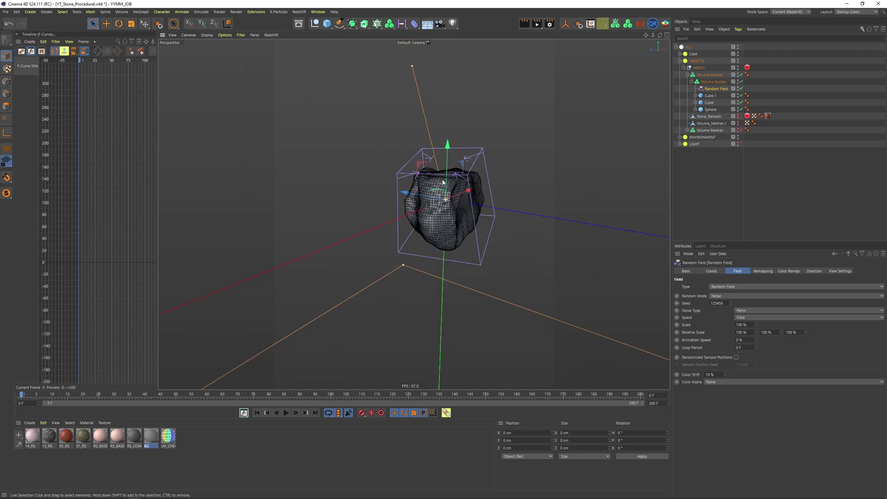
click(714, 81)
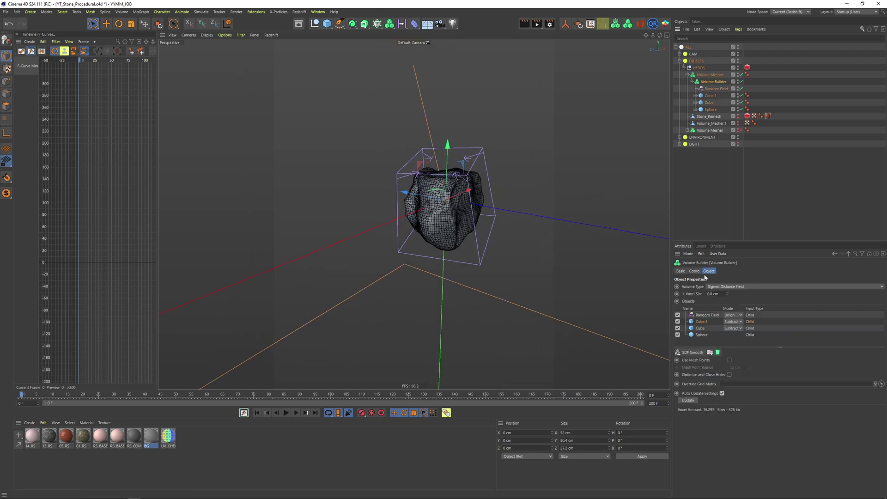
click(702, 316)
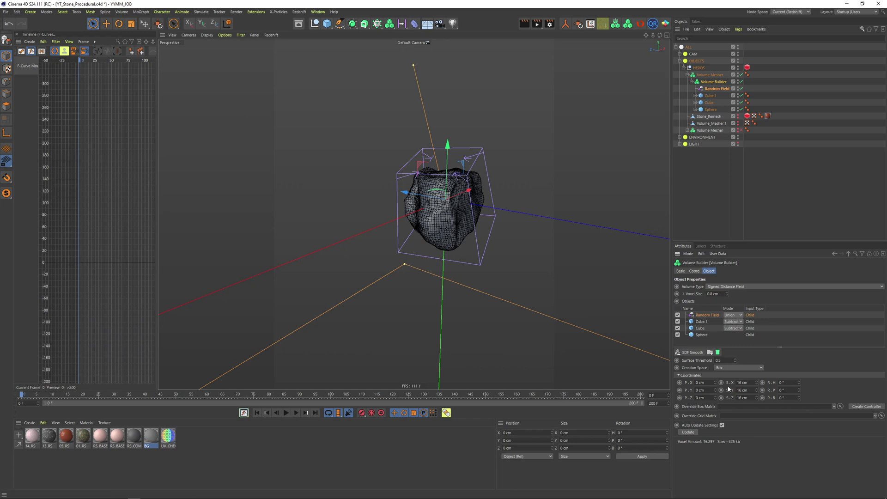
double_click(747, 382)
text(40)
key(Tab)
text(40)
key(Tab)
text(40)
key(Tab)
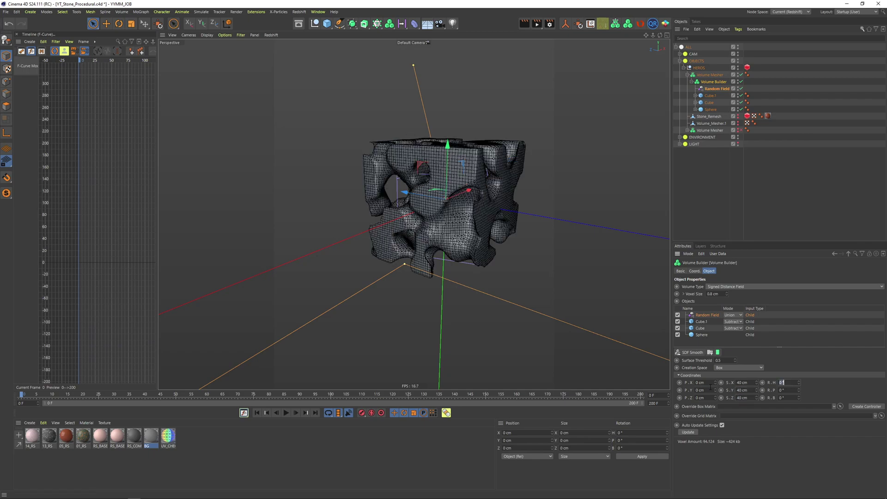
text(3)
Set the Random Field's mode to Subtract in the Volume Builder and inspect the carved stone from several sides
alt+drag(428, 201, 495, 131)
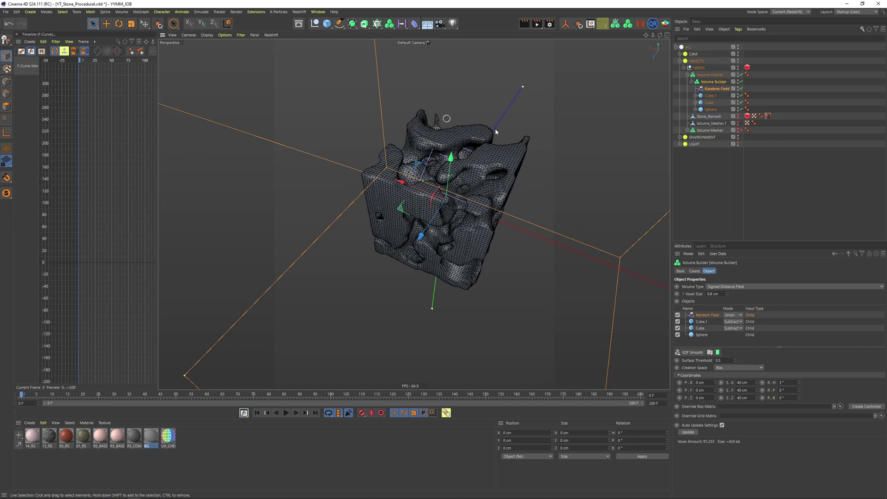
alt+drag(421, 182, 387, 154)
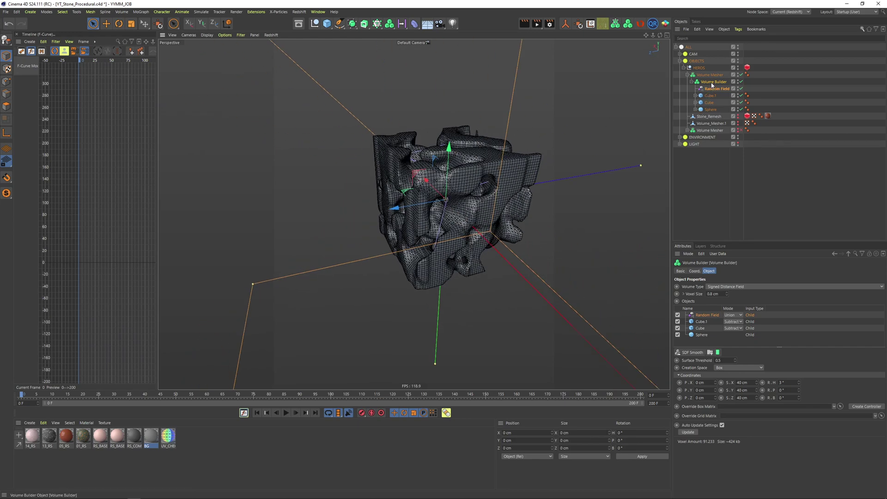
click(734, 316)
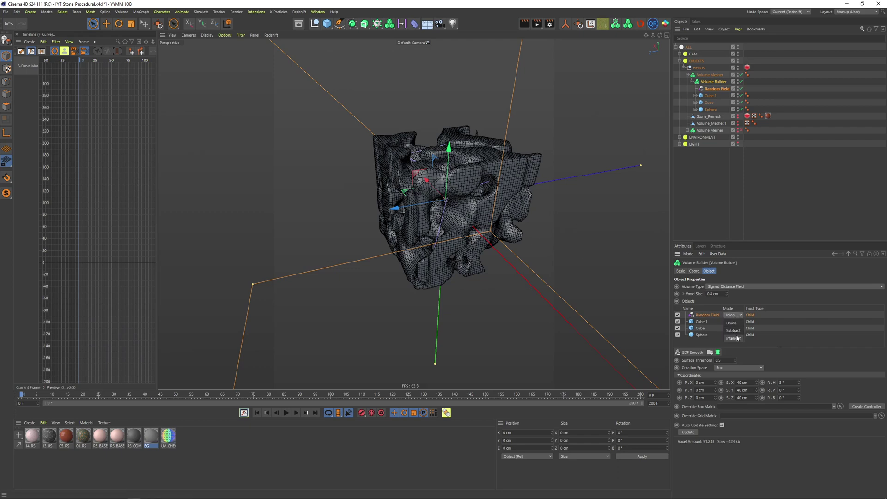
click(733, 331)
alt+drag(526, 178, 480, 182)
alt+right_drag(453, 191, 468, 188)
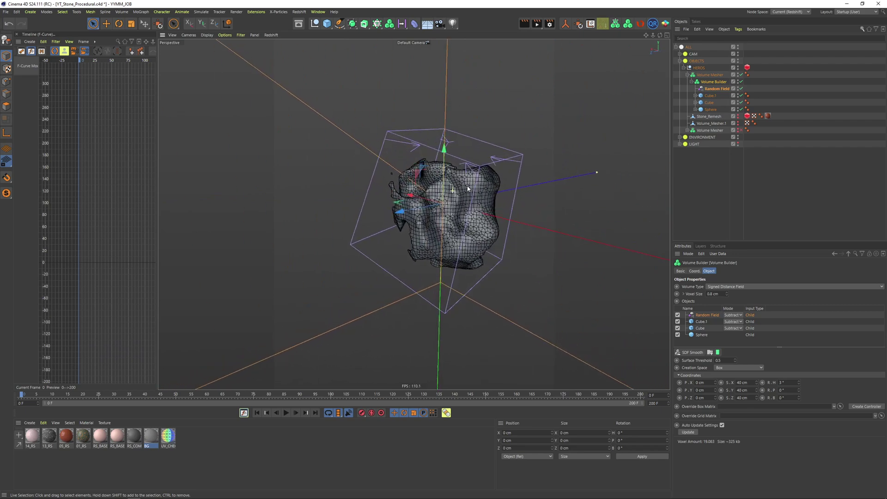
scroll(468, 188, up, 5)
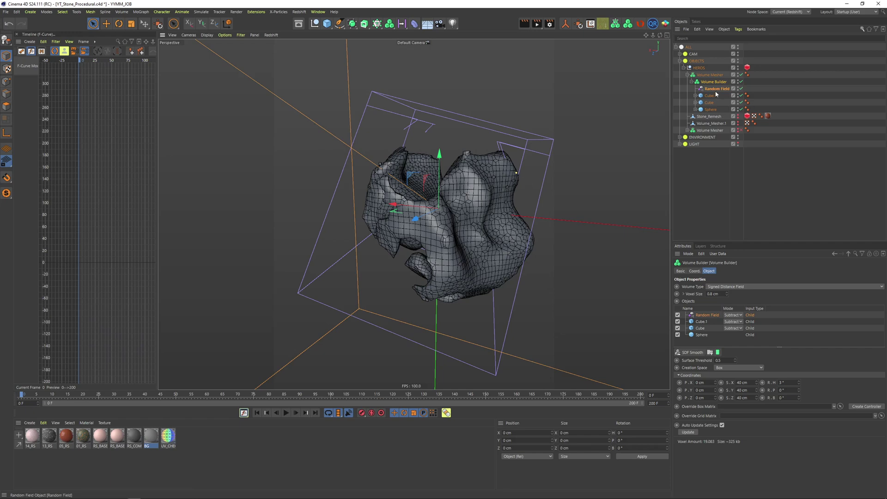
alt+drag(465, 190, 420, 226)
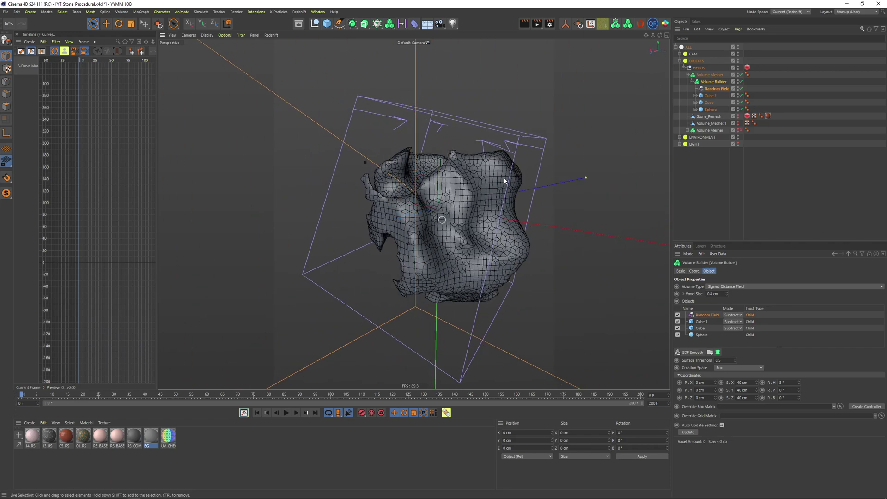
Try a noise scale of 40% on the Random Field and settle on 33%
click(707, 89)
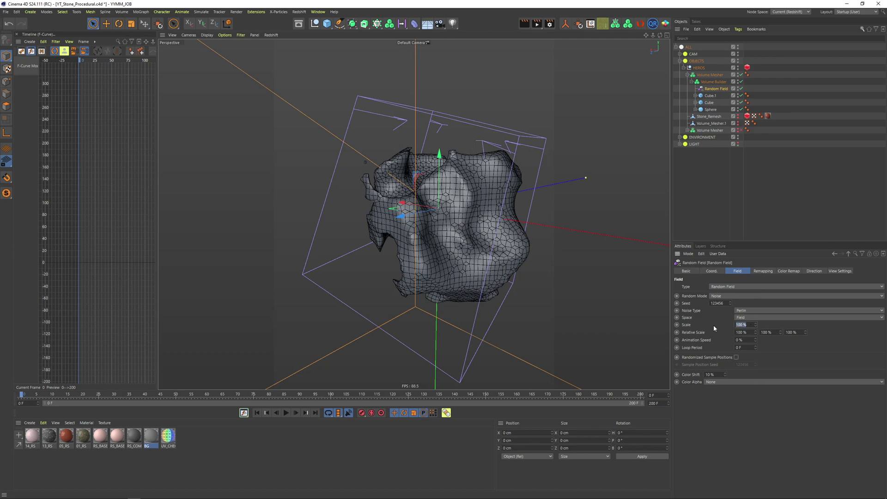
text(40)
key(Return)
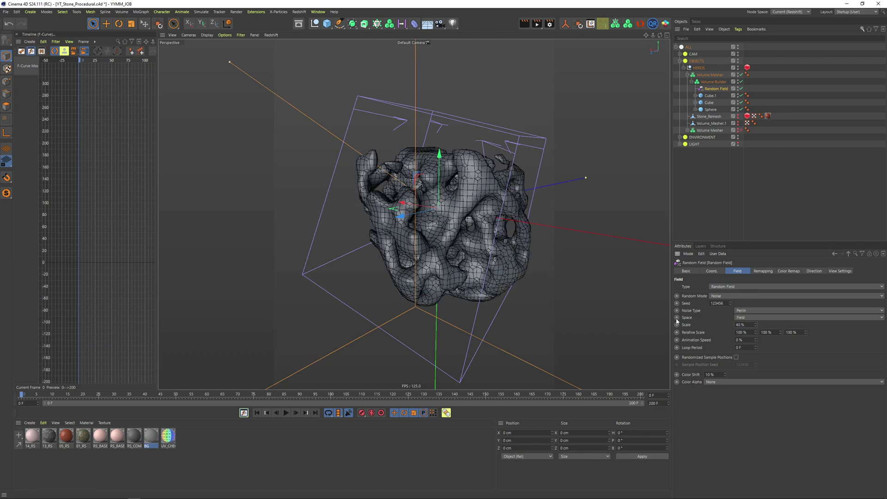
mouse_move(466, 208)
alt+mouse_down()
mouse_move(532, 241)
mouse_move(458, 222)
alt+mouse_up()
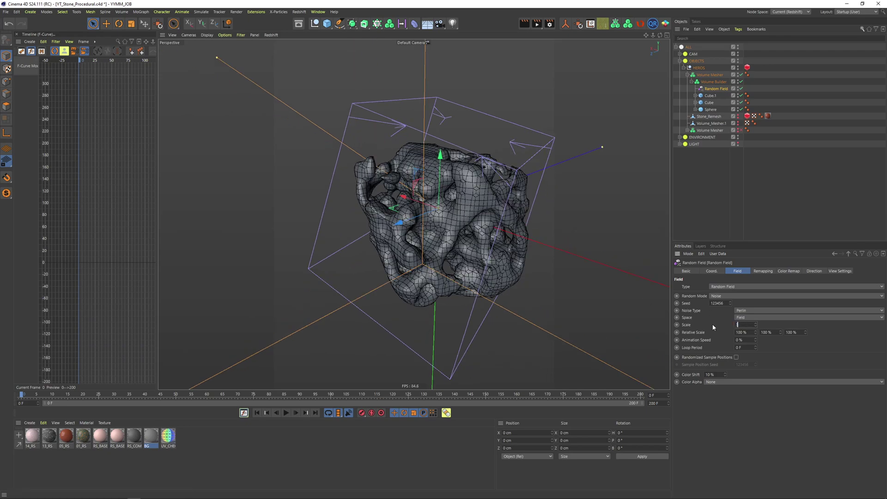
key(Return)
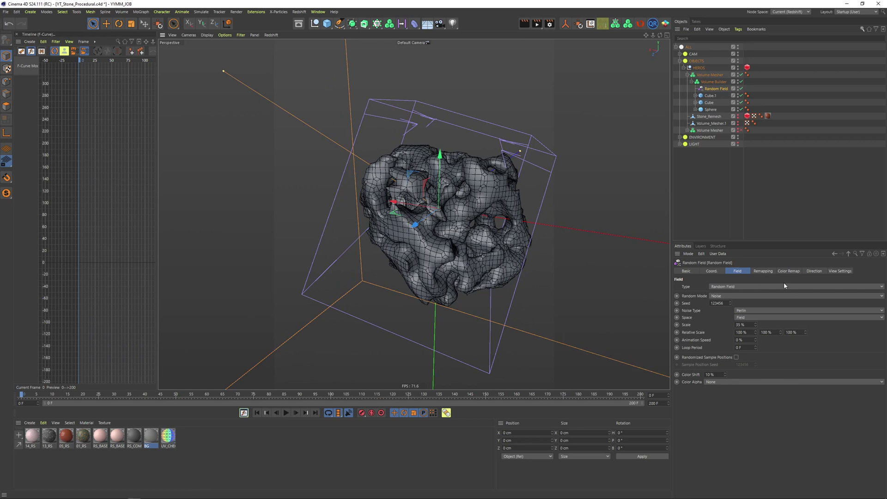
Tune the Random Field's remapping strength between 80% and 75%, settle on 80%, and check the stone's cavities
click(762, 271)
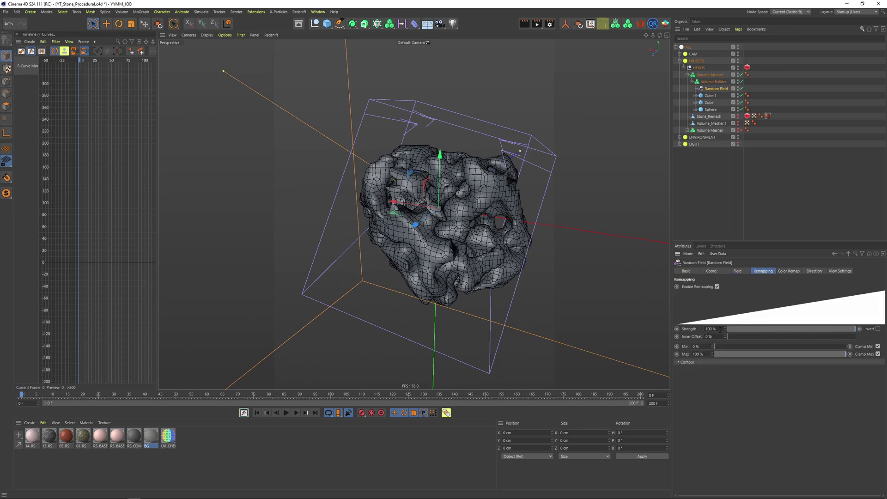
text(0)
key(Return)
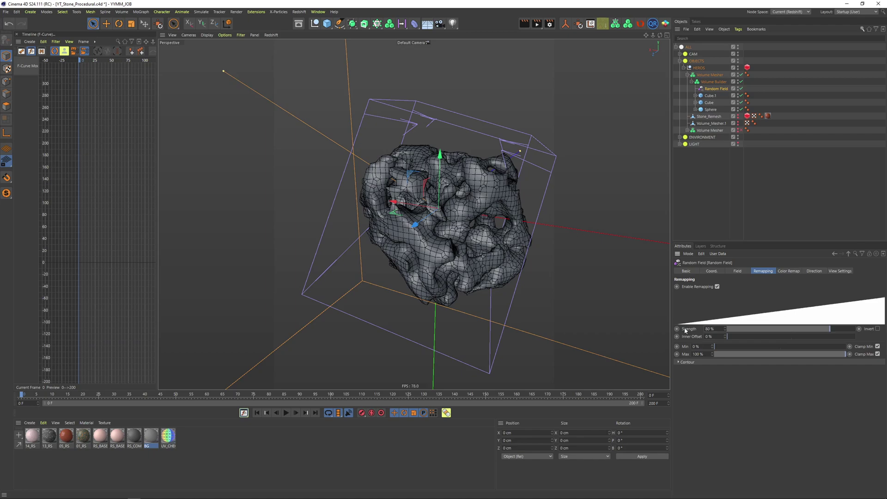
alt+drag(485, 203, 604, 293)
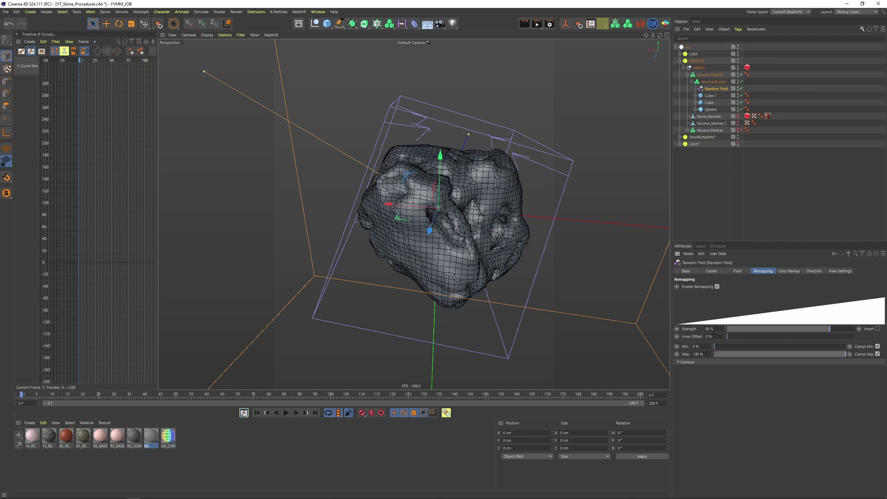
key(Return)
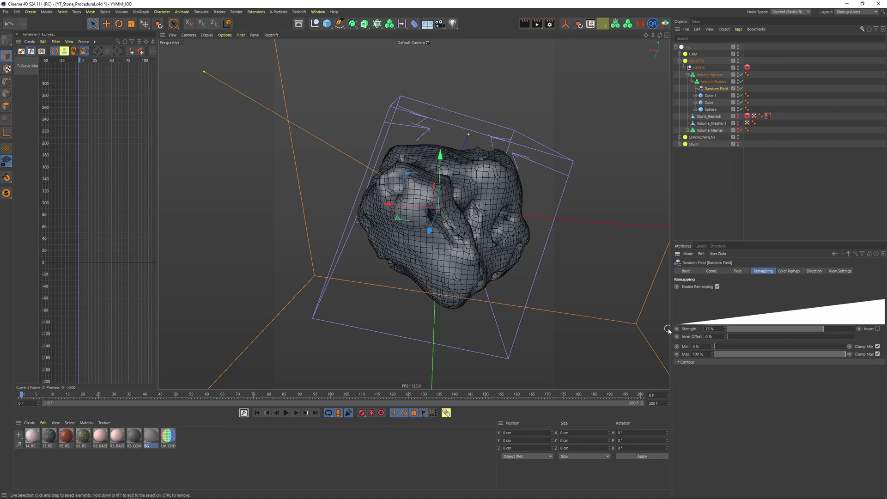
alt+drag(453, 203, 542, 276)
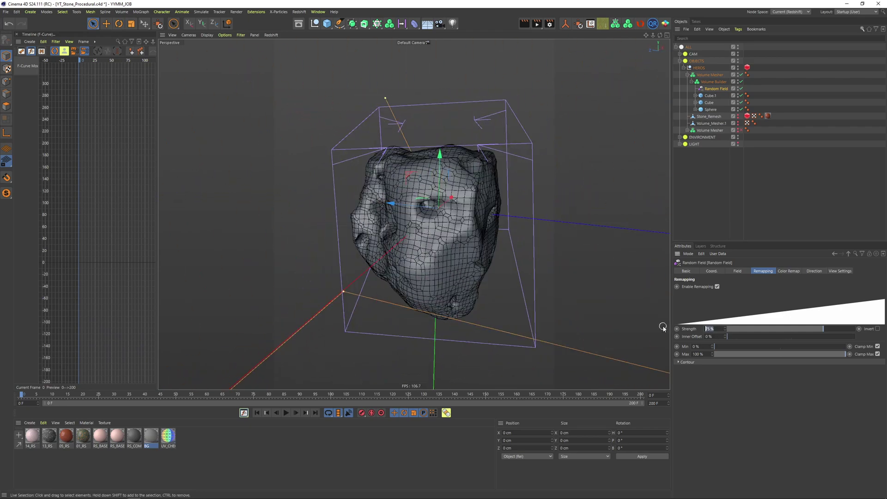
key(Return)
click(563, 226)
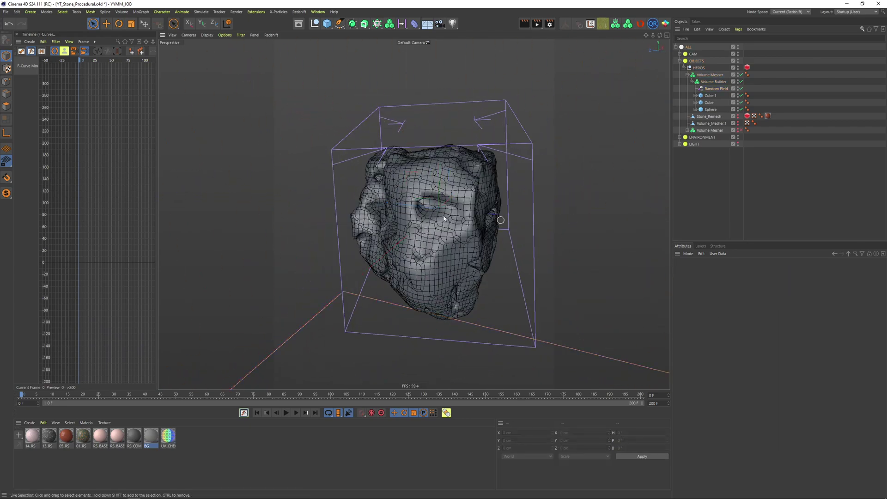
alt+drag(445, 218, 490, 203)
Reduce the Random Field's noise scale further for smaller cavities and check the stone's surface
click(709, 89)
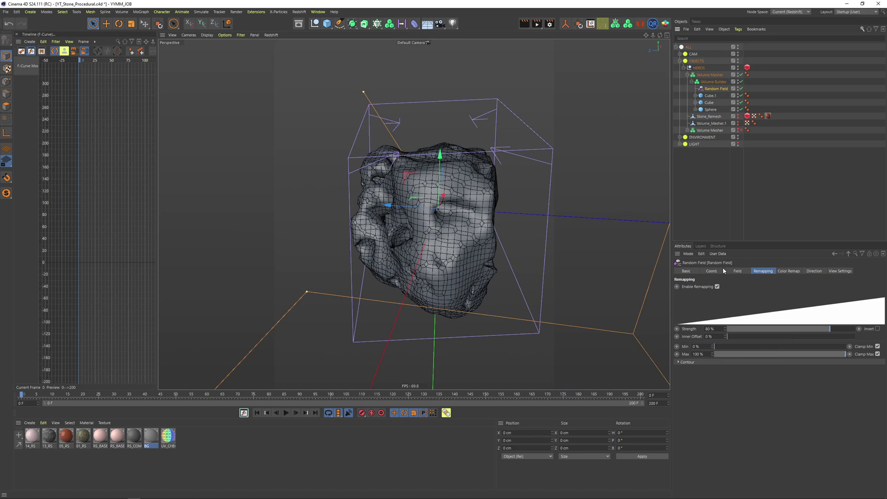
click(736, 271)
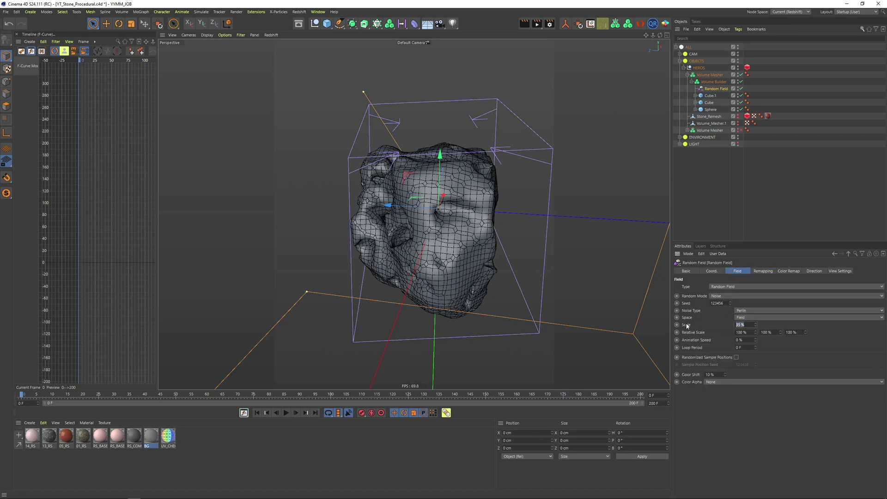
key(Return)
click(567, 210)
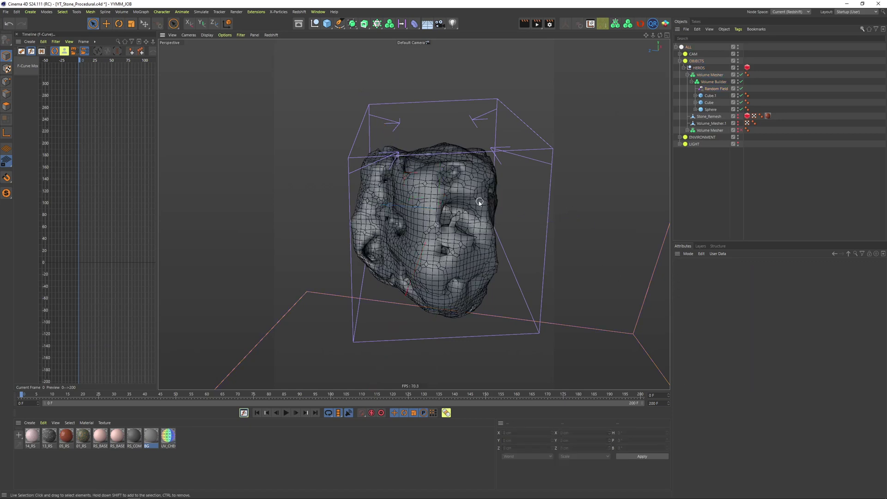
alt+drag(478, 201, 508, 185)
Set the Volume Builder's voxel size to 0.5 cm and inspect the finer mesh around the stone
click(714, 81)
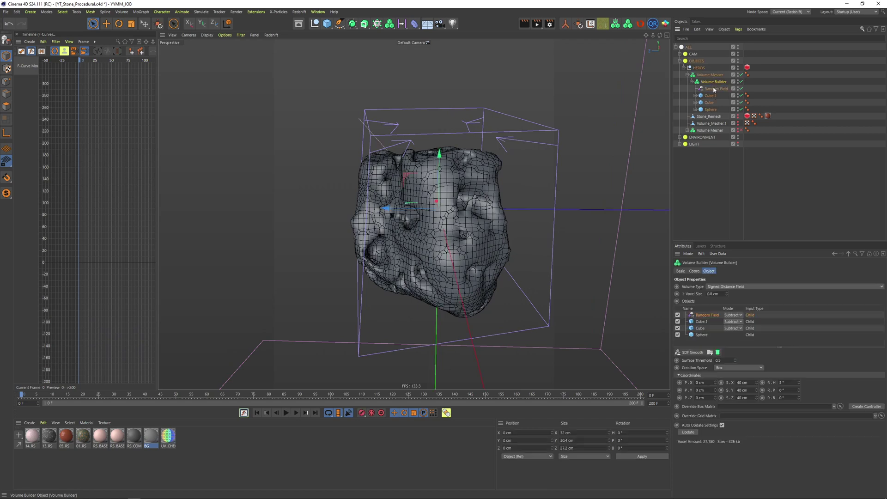
double_click(724, 294)
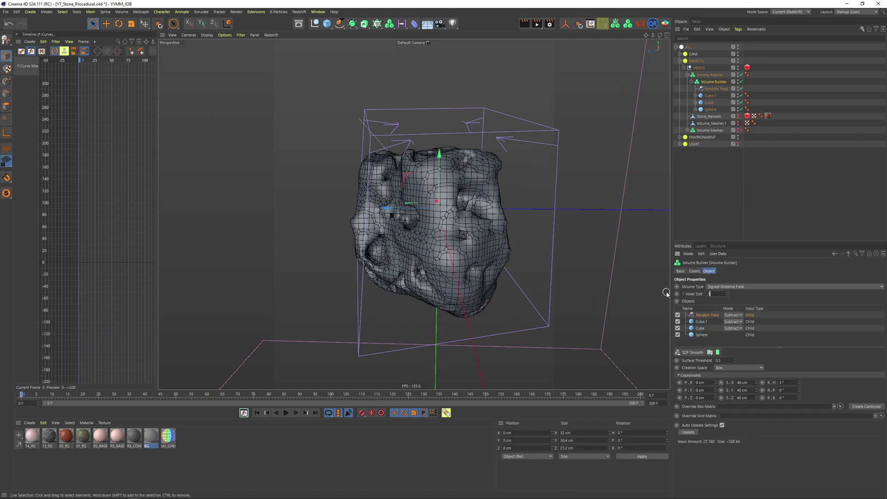
text(.5)
key(Return)
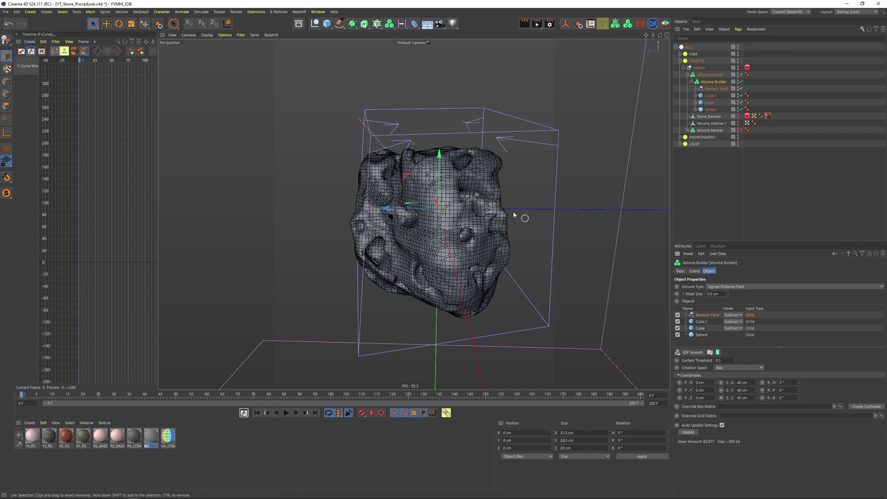
click(509, 172)
alt+drag(509, 172, 320, 160)
Add an SDF Smooth filter to the Volume Builder and move it directly below the Random Field in the object list
click(711, 82)
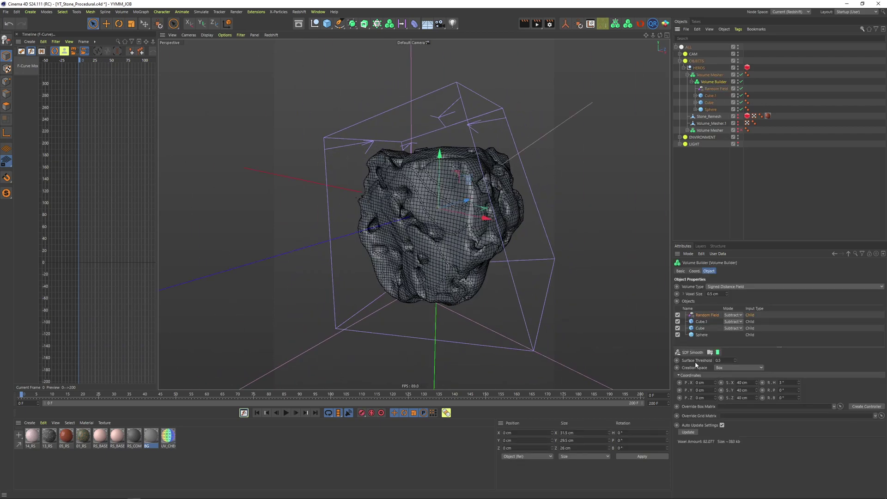
click(694, 354)
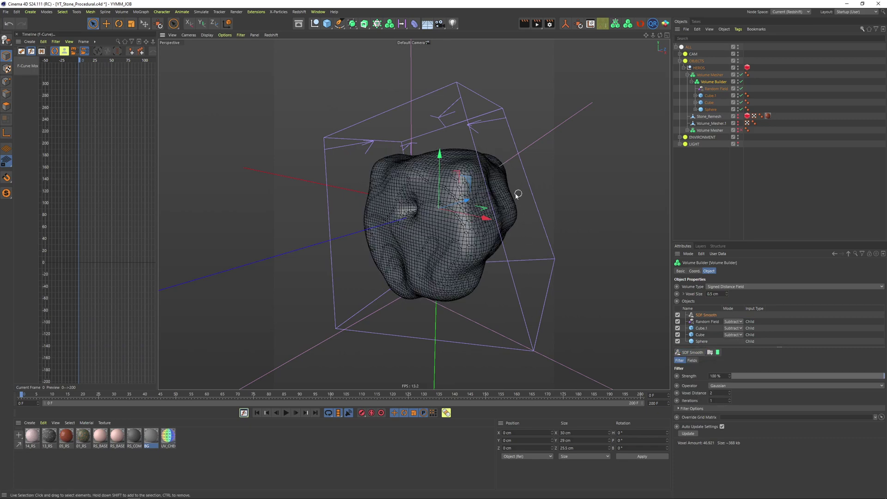
alt+drag(379, 199, 577, 208)
drag(708, 317, 709, 328)
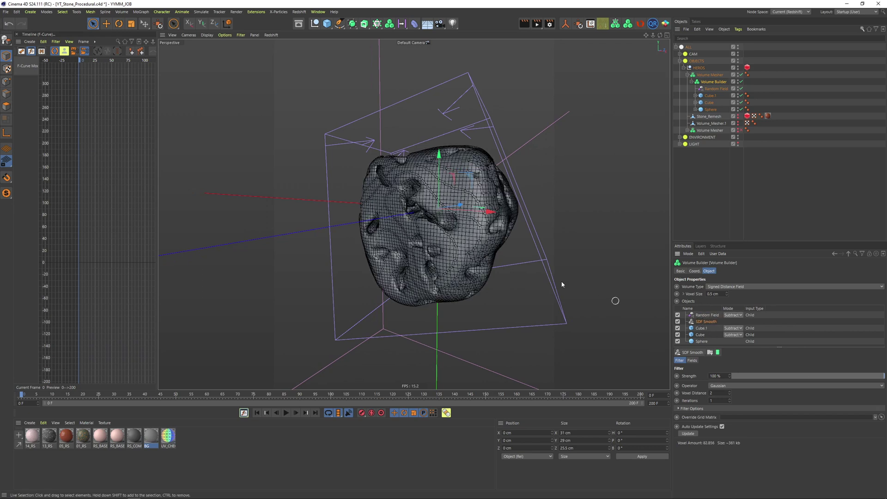
Try the Mean operator on the SDF Smooth filter and inspect the base shape with the Random Field turned off
click(727, 386)
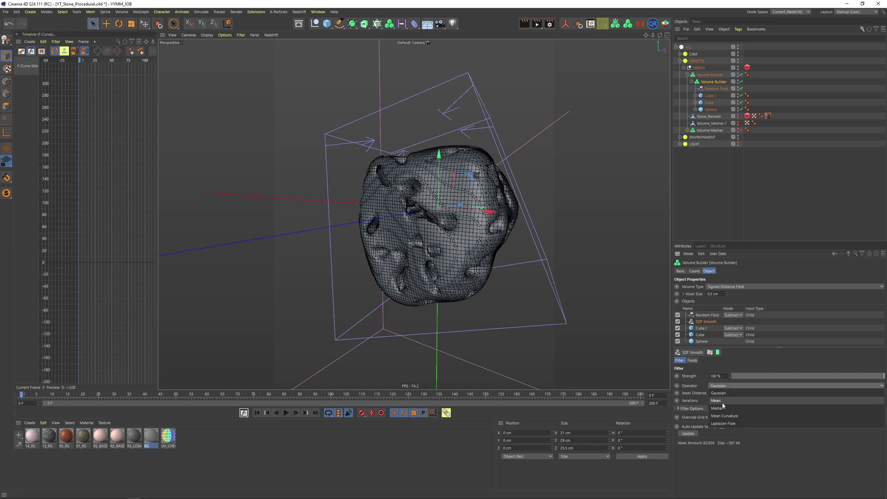
click(722, 401)
alt+drag(485, 206, 626, 221)
click(678, 315)
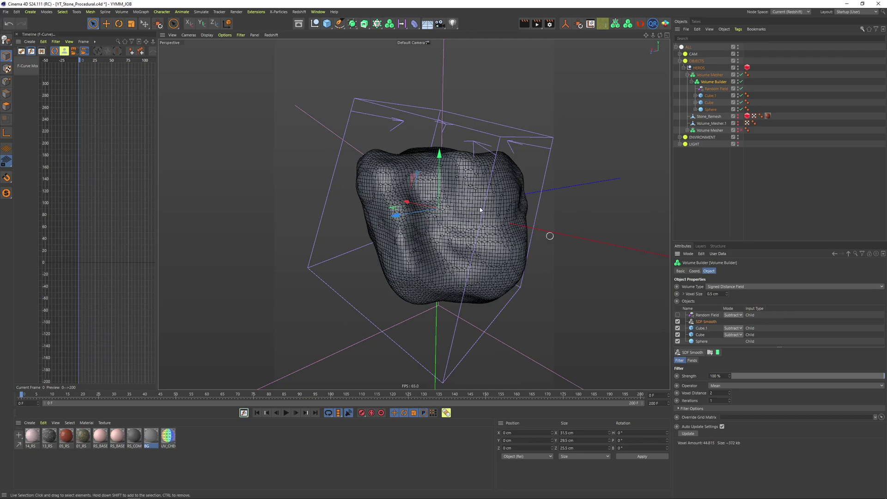
alt+drag(480, 207, 451, 228)
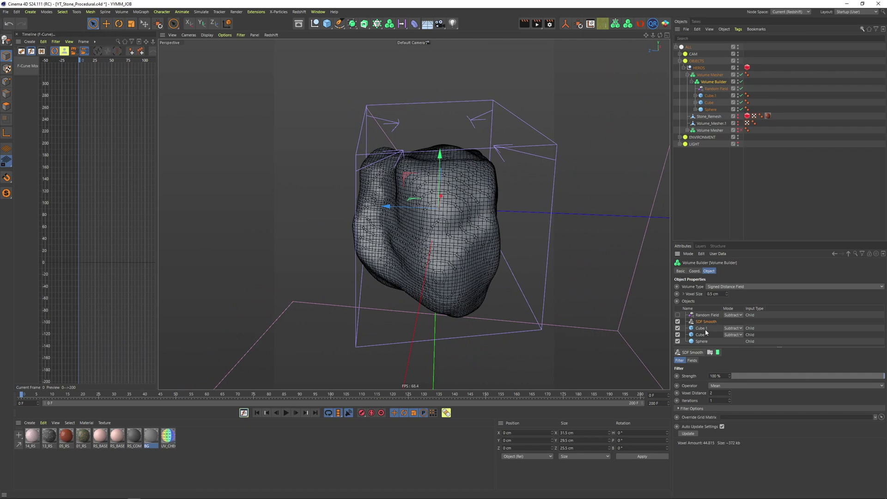
mouse_move(414, 183)
alt+mouse_down()
mouse_move(390, 198)
mouse_move(398, 180)
alt+mouse_up()
Set the SDF Smooth filter's operator to Median, check the base shape, and re-enable the Random Field
click(742, 385)
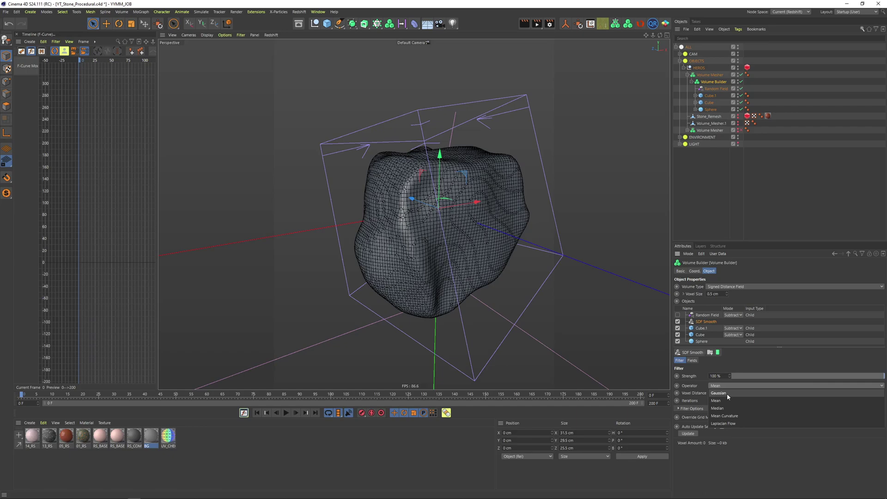
click(728, 393)
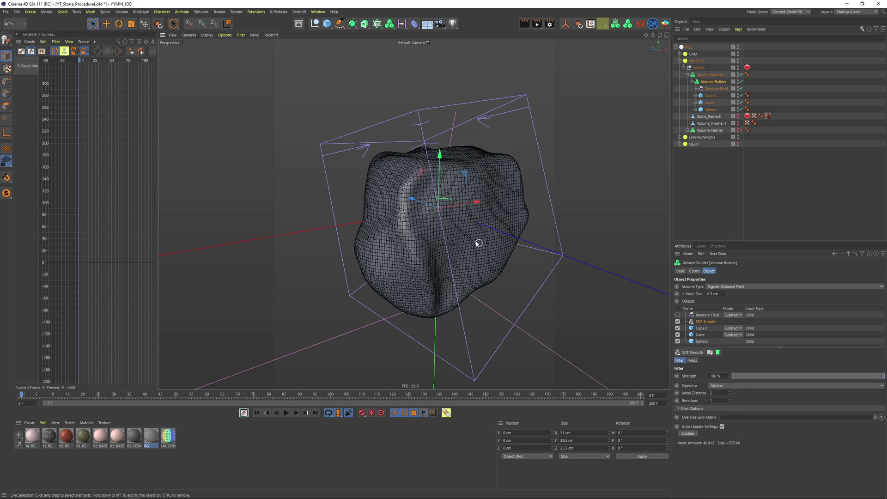
mouse_move(477, 242)
alt+mouse_down()
mouse_move(625, 226)
mouse_move(646, 258)
mouse_move(493, 250)
mouse_move(490, 235)
alt+mouse_up()
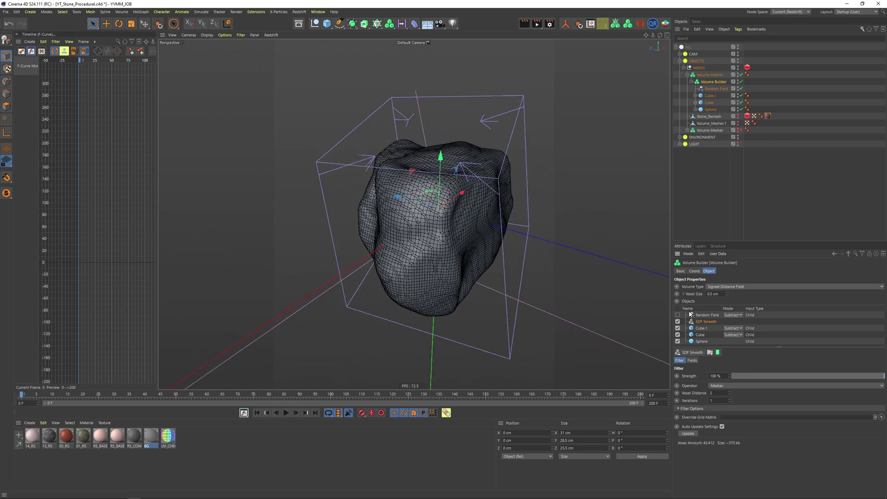
click(678, 315)
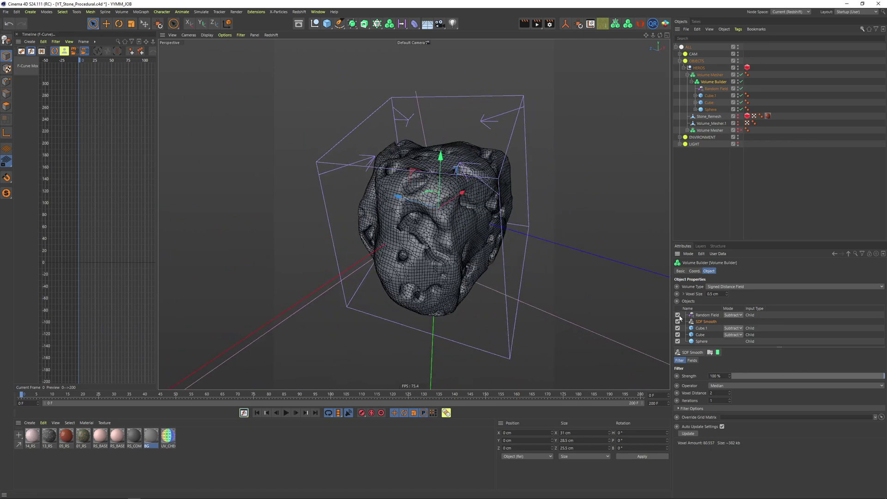
Add a second SDF Smooth filter above the Random Field and set its operator to Laplacian Flow
click(703, 315)
click(693, 352)
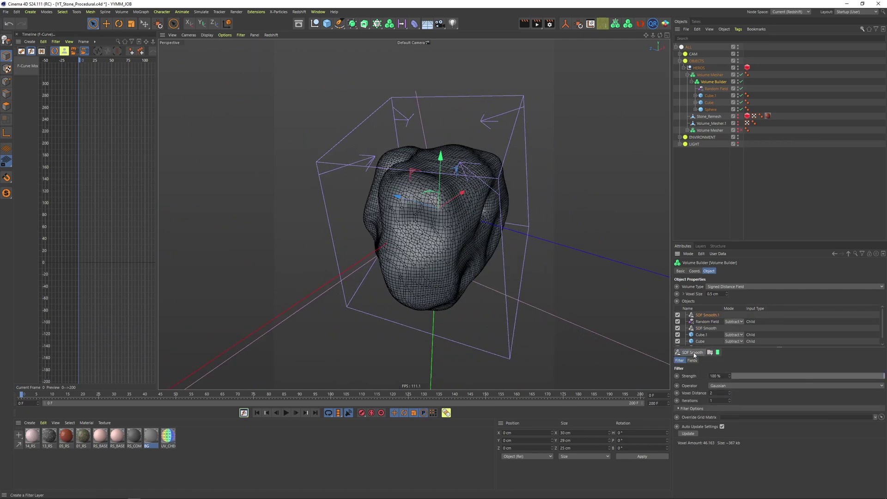
click(726, 388)
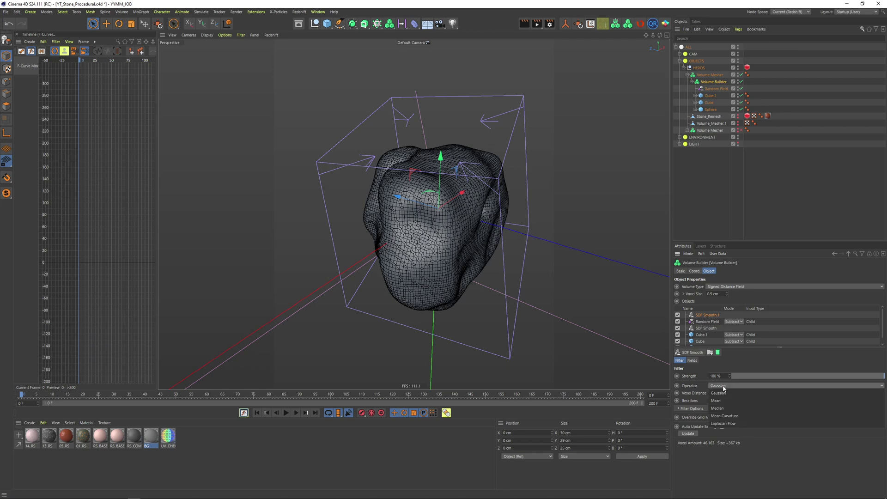
click(730, 424)
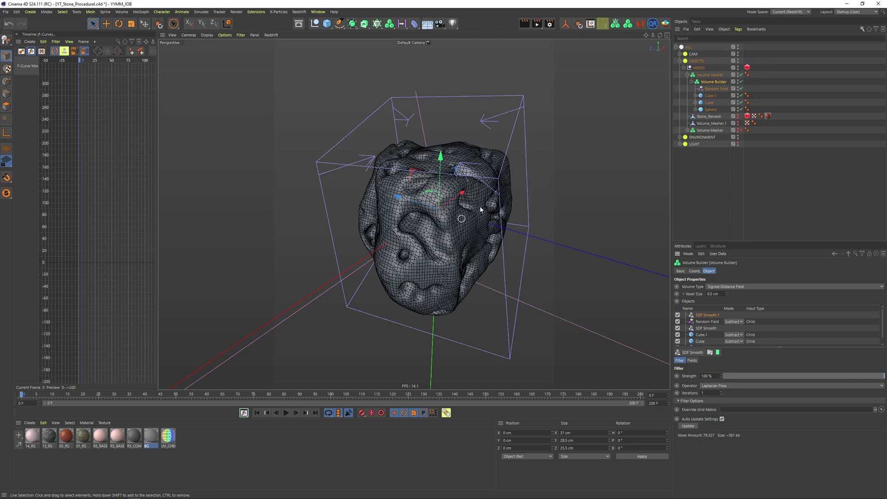
alt+drag(479, 206, 499, 167)
Compare a cavity's edges up close with the second SDF Smooth filter off and on, leaving the filter enabled
click(678, 315)
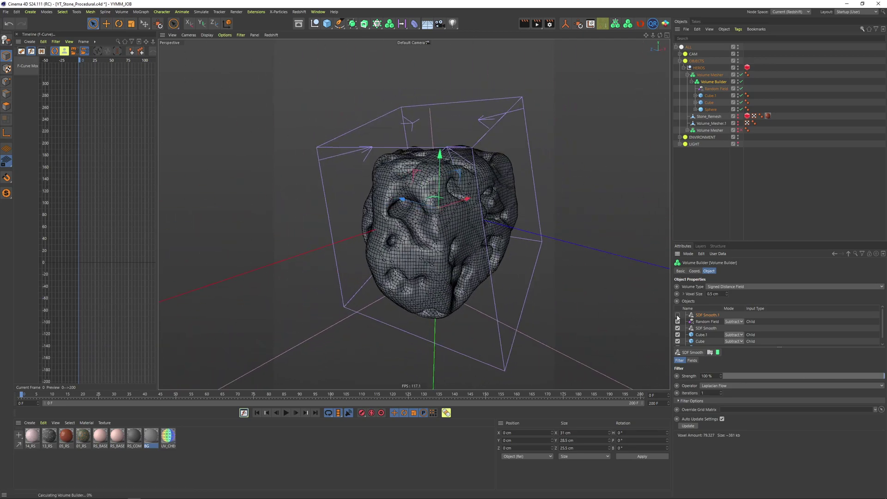
scroll(432, 211, up, 10)
alt+drag(433, 211, 520, 229)
click(677, 314)
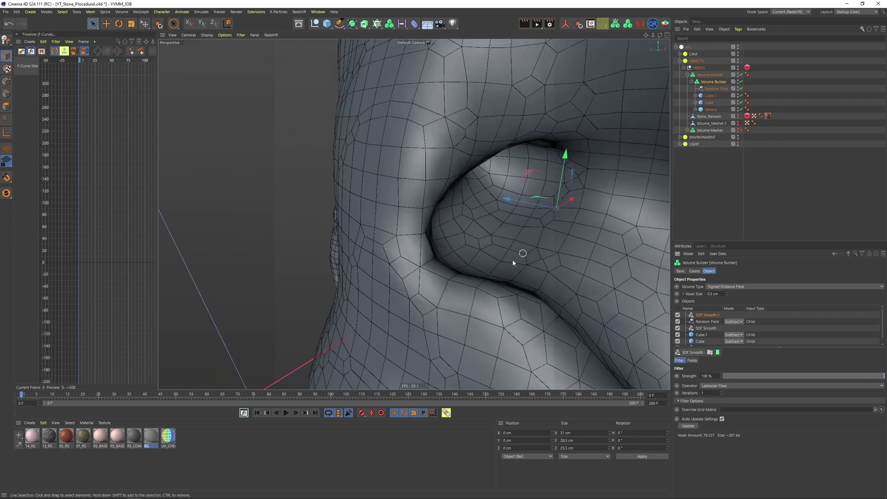
scroll(512, 260, down, 10)
alt+drag(434, 257, 499, 236)
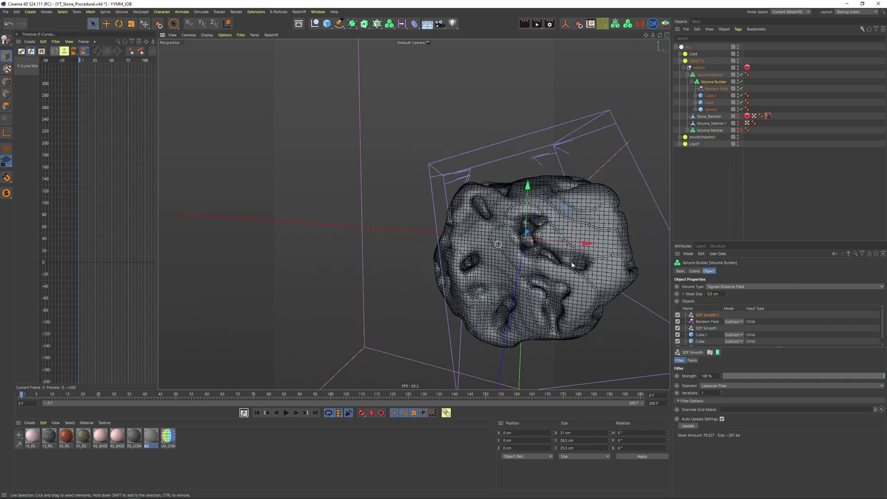
Set the Volume Builder's voxel size to 0.35 cm and save the project
drag(719, 294, 650, 294)
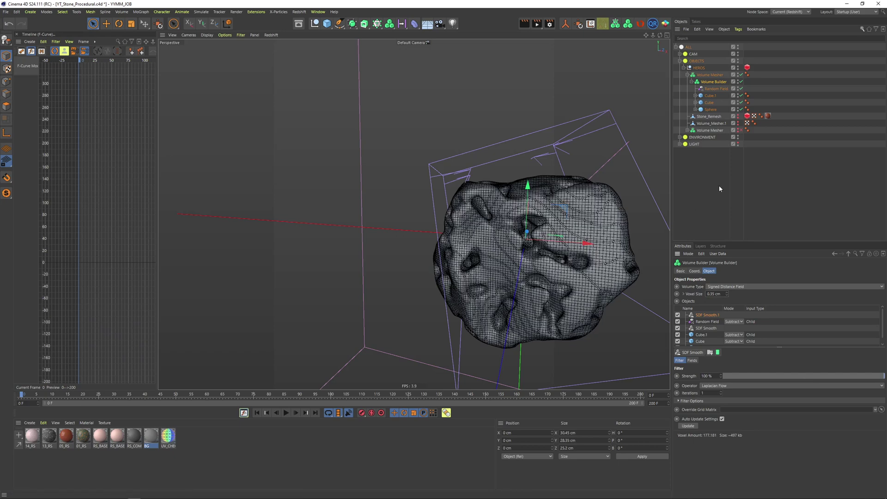
key(ctrl+s)
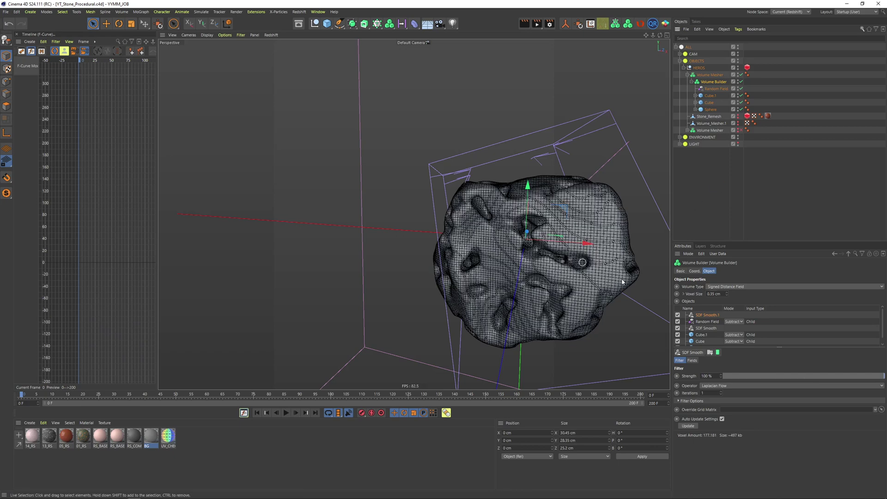
alt+drag(590, 287, 550, 245)
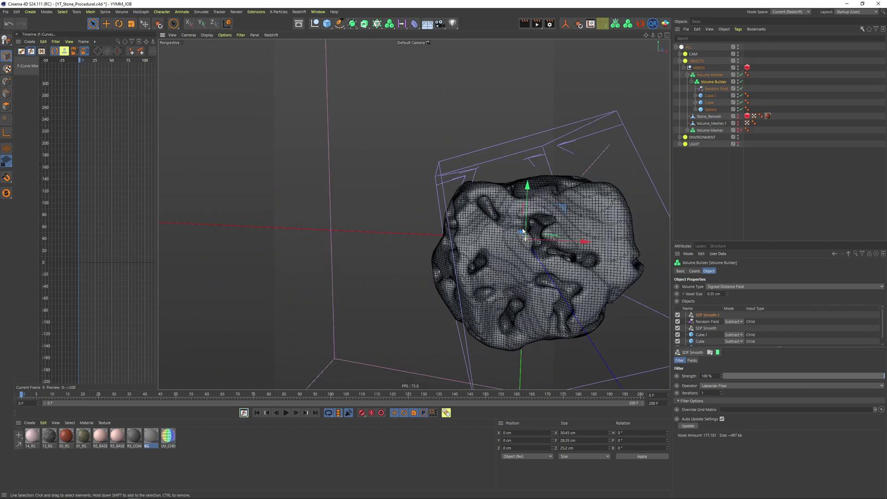
Refine the Volume Builder's voxel size to 0.3 cm and inspect the stone's mesh
drag(720, 294, 662, 292)
key(Return)
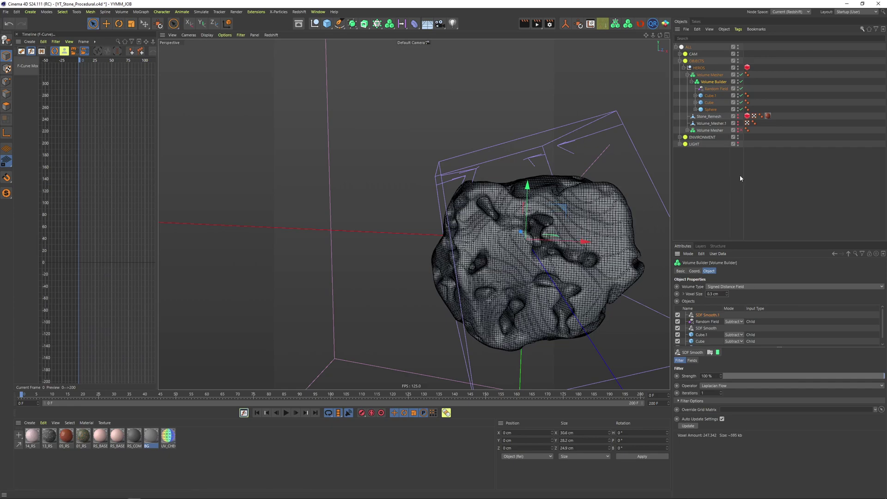
click(739, 176)
alt+drag(555, 162, 583, 185)
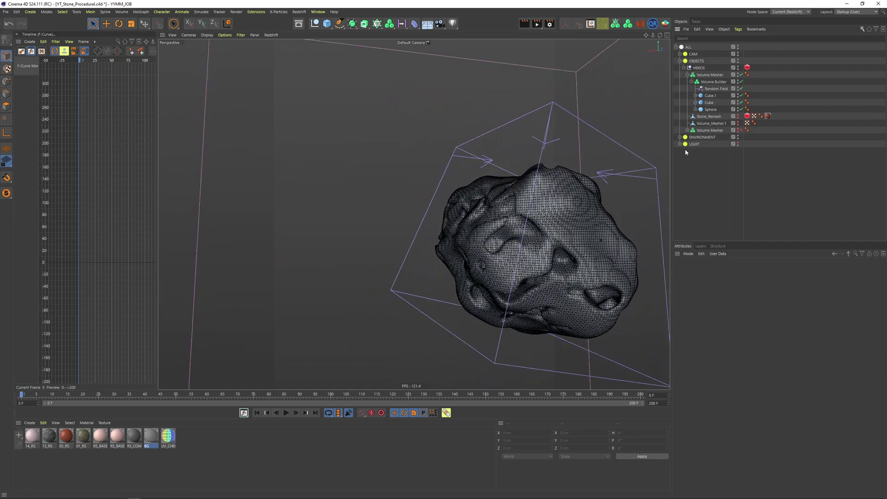
Set the Random Field's remapping strength to 75% and check the stone's cavities
click(709, 89)
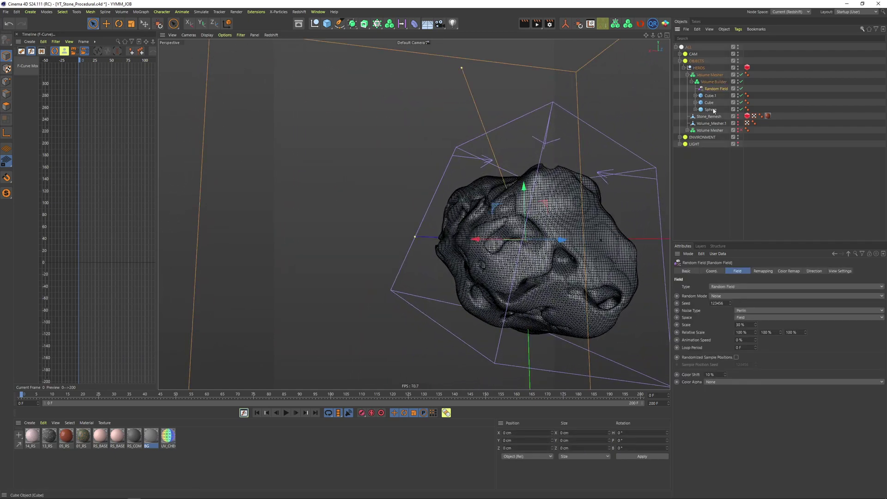
click(763, 271)
drag(715, 328, 663, 327)
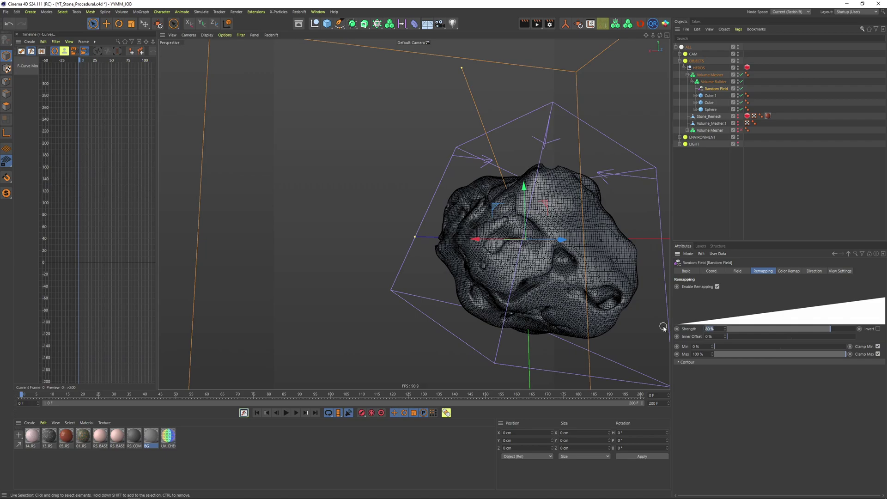
key(Return)
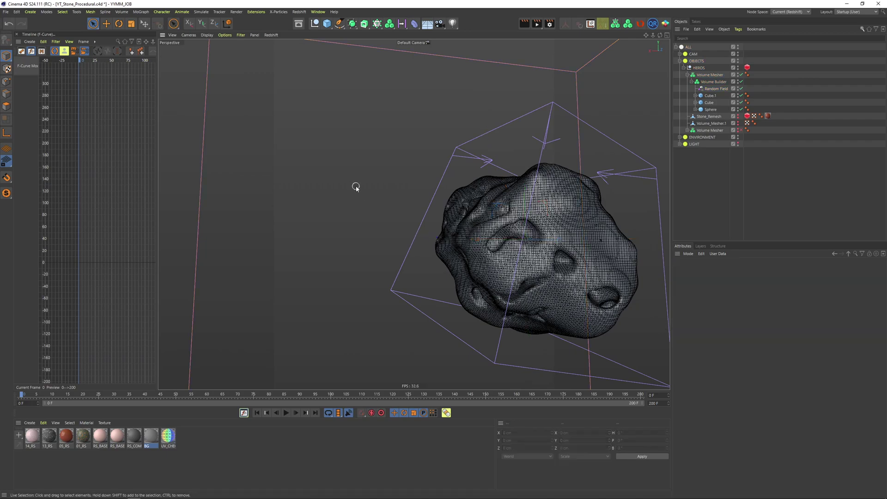
alt+drag(356, 187, 437, 209)
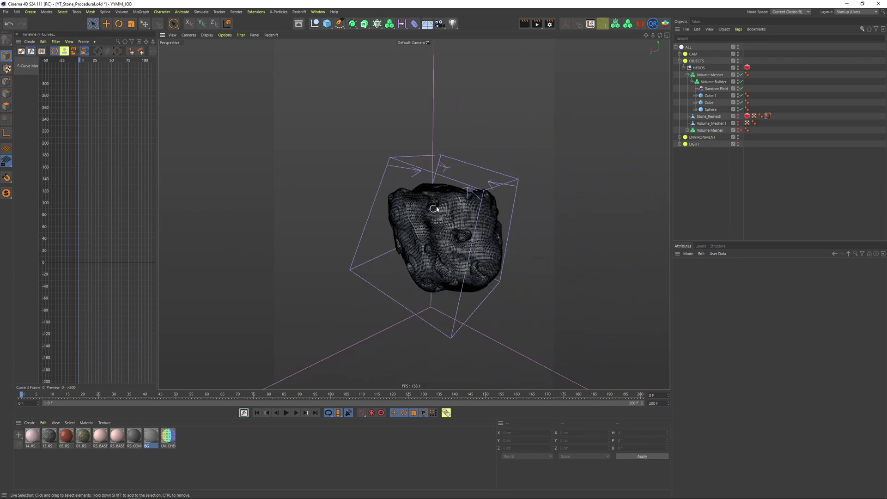
Duplicate the stone's Volume Mesher and move the copy about 27 cm along Z beside the original
click(687, 75)
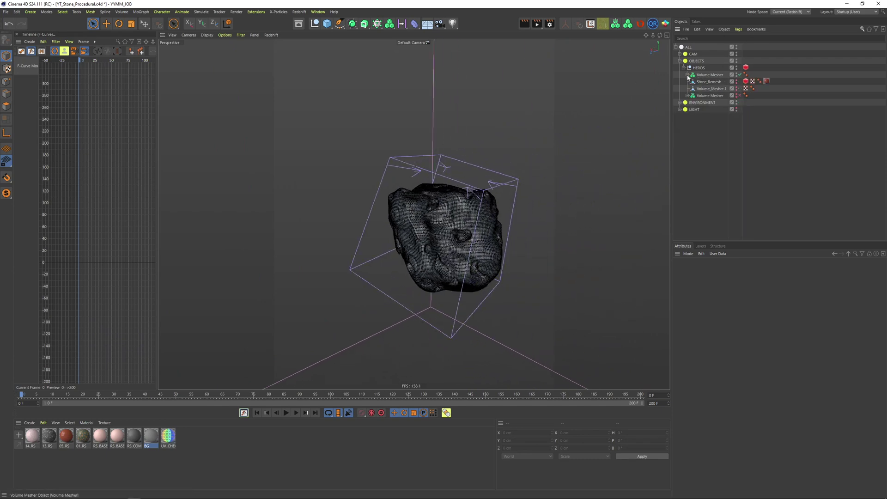
click(700, 75)
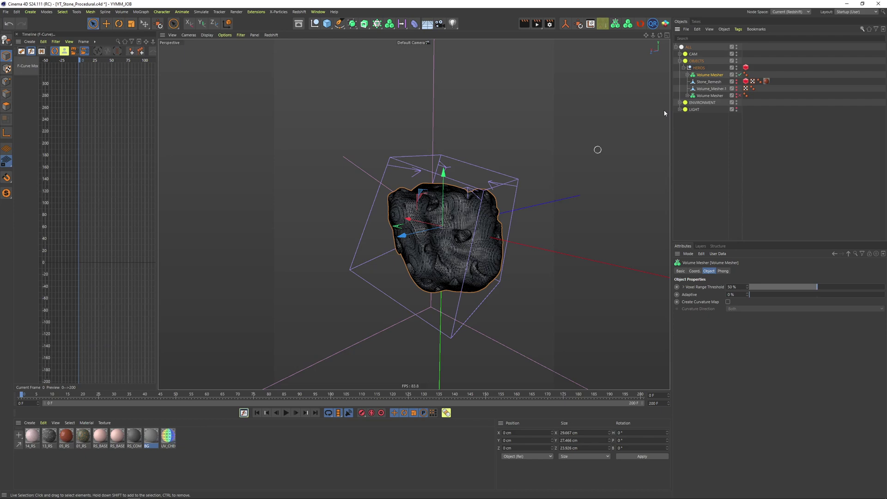
key(ctrl+c)
key(ctrl+v)
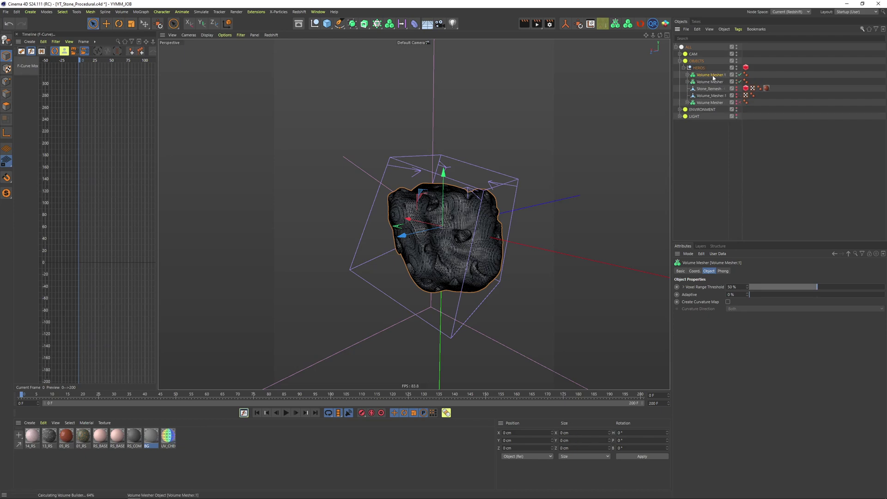
drag(401, 236, 291, 259)
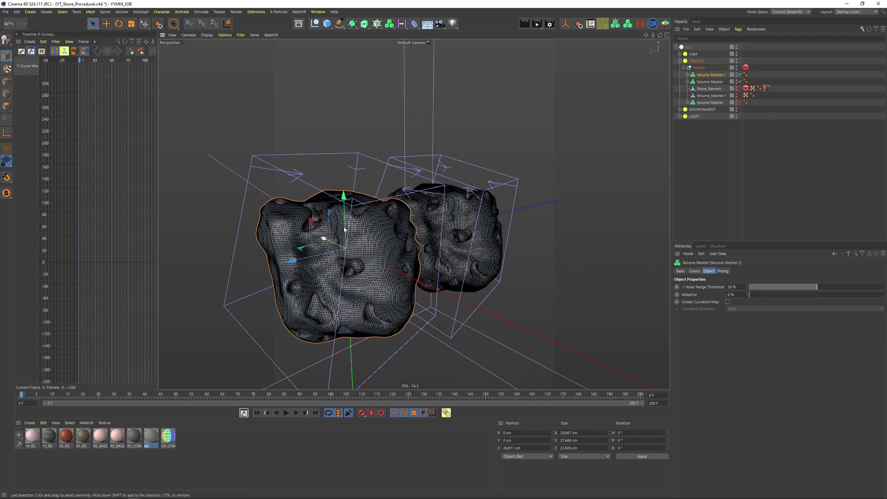
Frame both stones and switch the viewport display to Gouraud shading without wireframe lines
alt+drag(442, 214, 411, 223)
alt+middle_drag(412, 224, 444, 190)
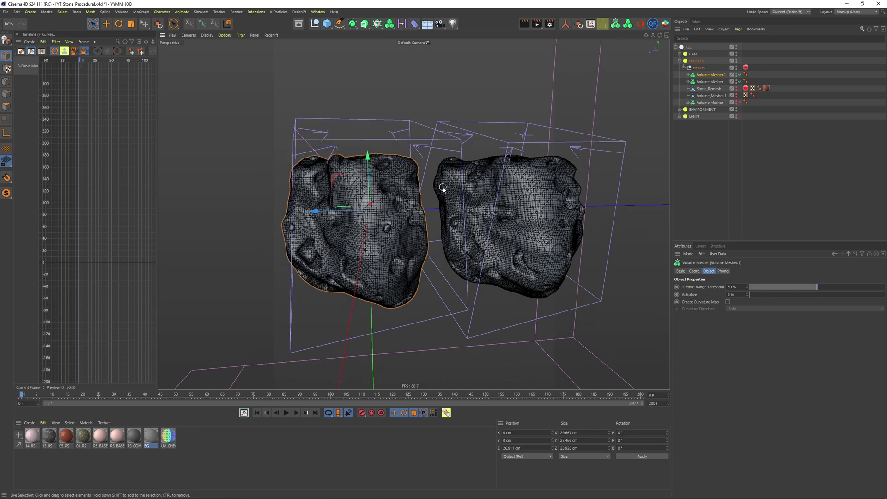
key(n)
key(a)
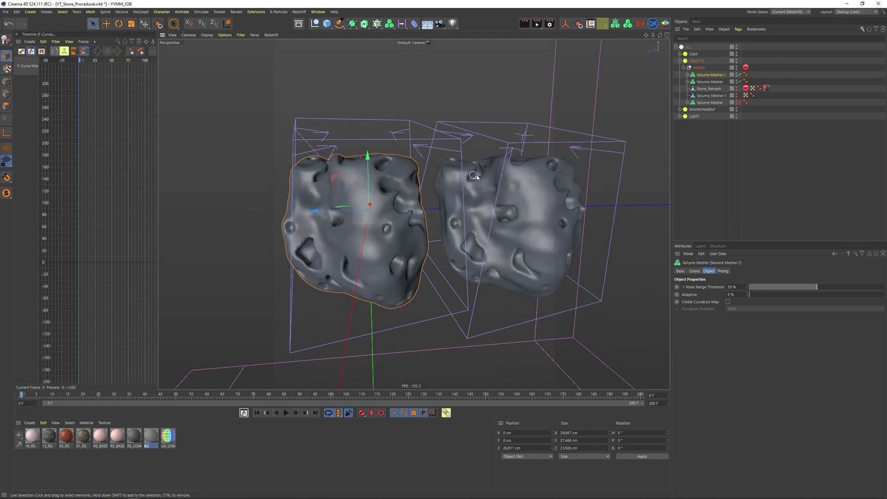
click(377, 87)
In the duplicated stone, set the noise seed of the sphere's Displacer.1 to 671
click(687, 74)
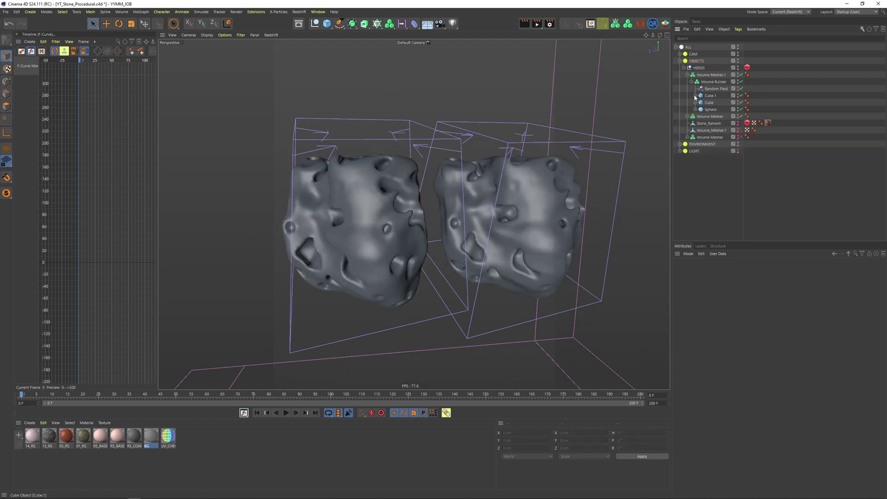
click(696, 110)
click(712, 124)
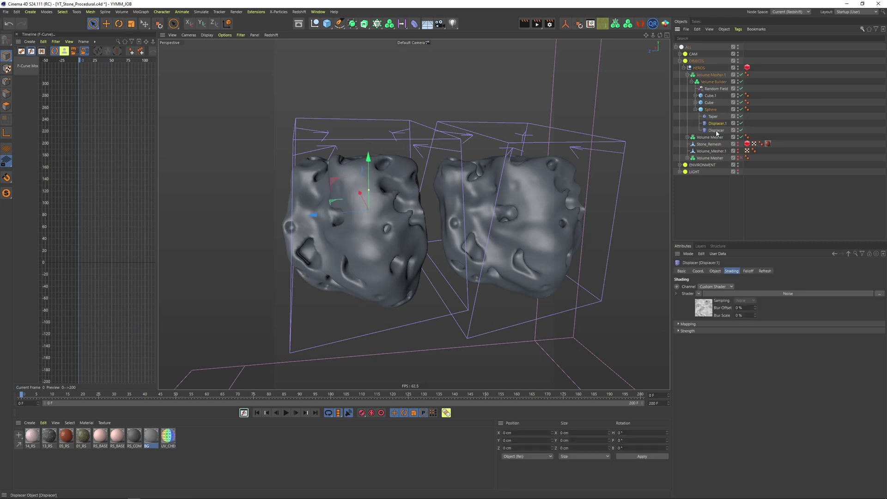
click(735, 294)
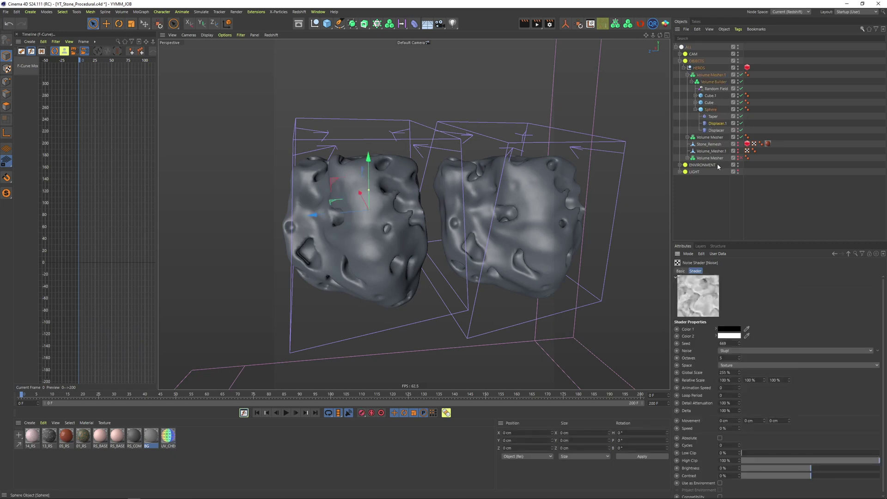
key(Up)
key(Up)
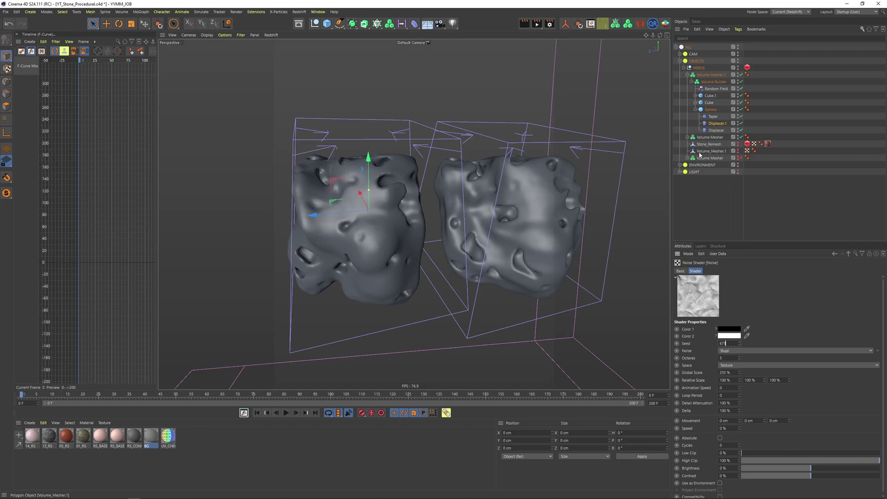
Raise the noise seed of the sphere's other Displacer by a few steps to vary the duplicate's shape
click(716, 130)
click(734, 294)
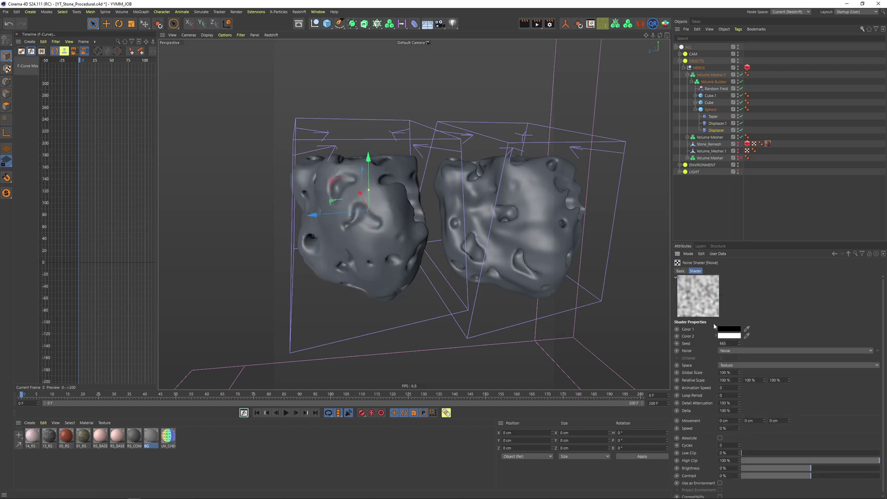
key(Up)
key(Up)
key(Up)
key(Up)
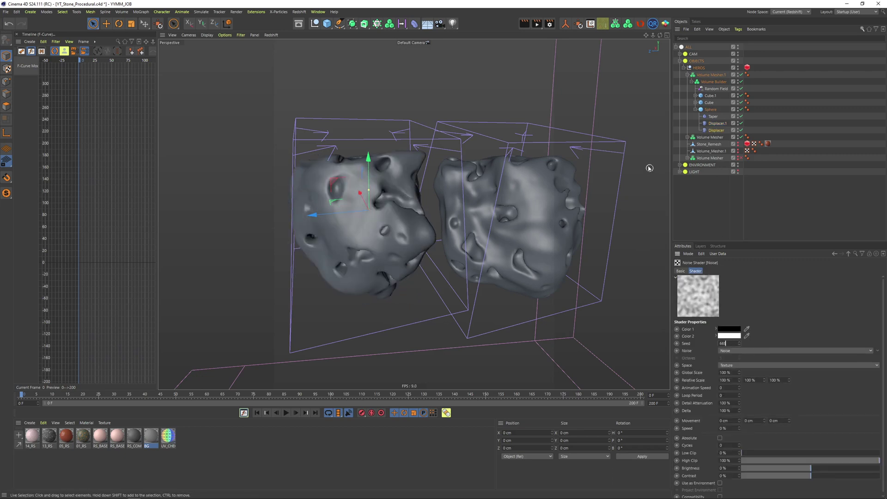
Change the noise type of the duplicated stone's Random Field and set its remapping strength to 97%
click(714, 89)
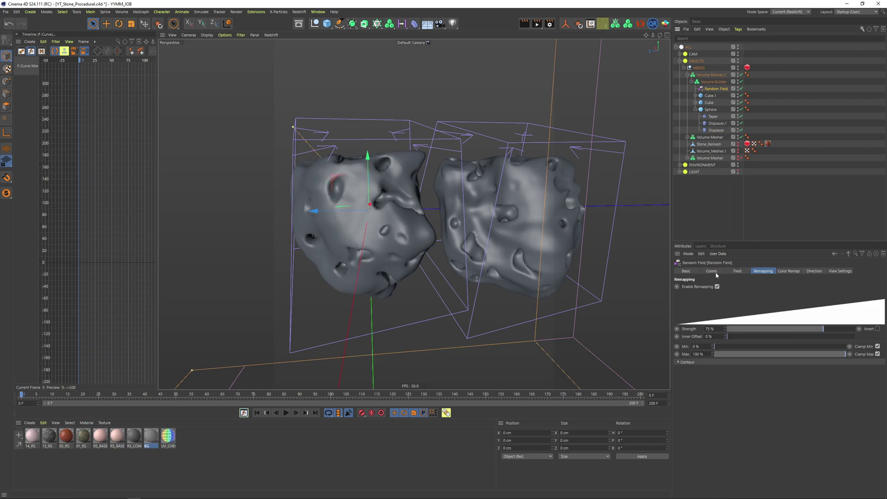
click(738, 271)
click(758, 311)
click(758, 315)
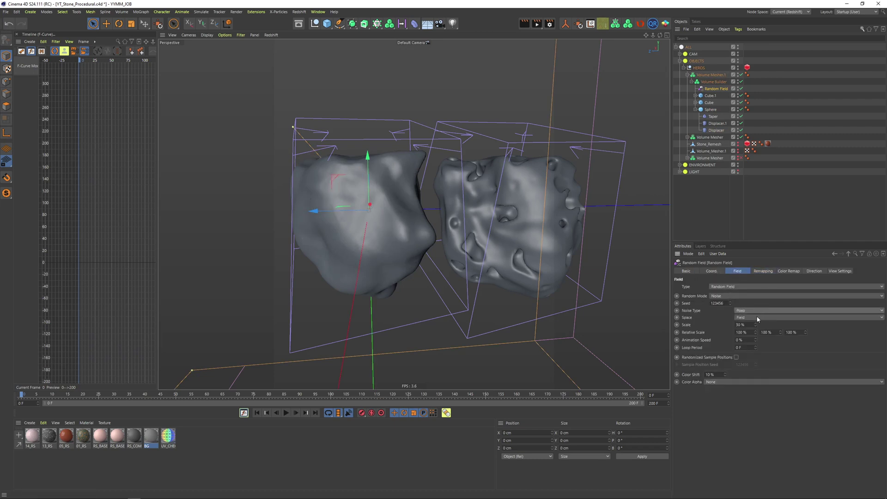
click(763, 271)
drag(847, 330, 846, 332)
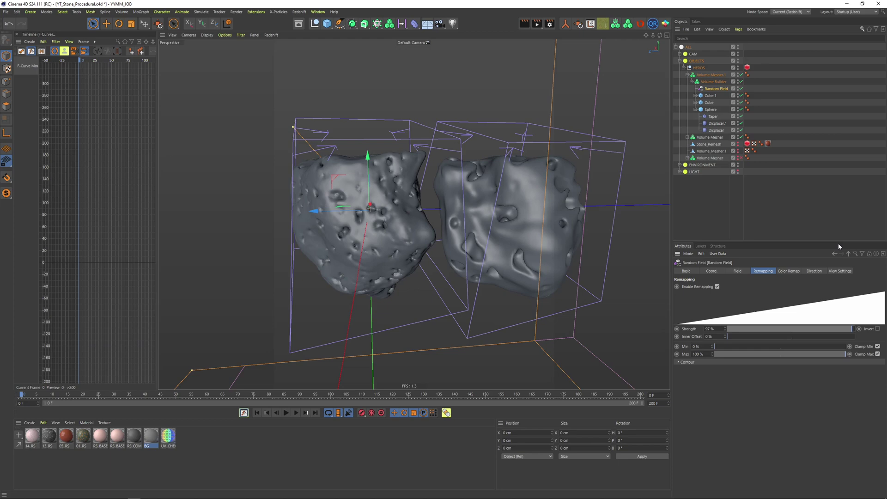
click(825, 222)
Move the duplicated stone's Cube.1 up to about Y 25.5 cm and along Z to about 0.2 cm
alt+drag(504, 208, 386, 181)
click(386, 181)
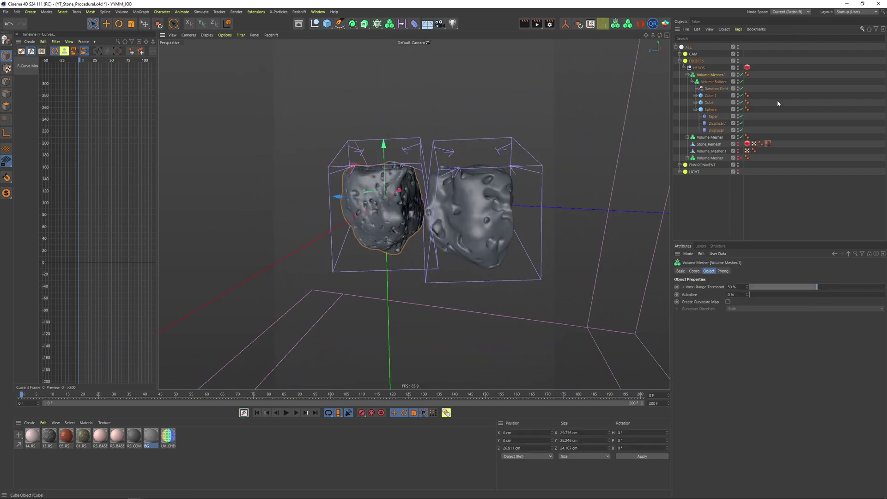
click(699, 96)
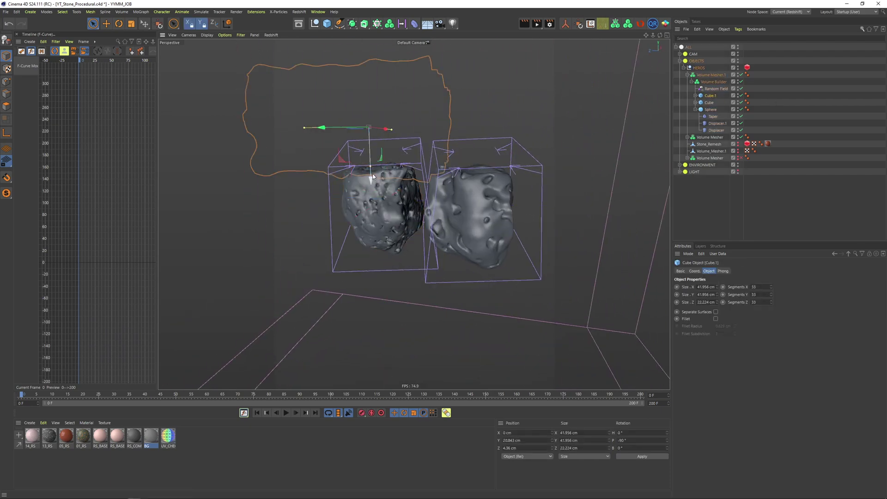
drag(374, 178, 373, 154)
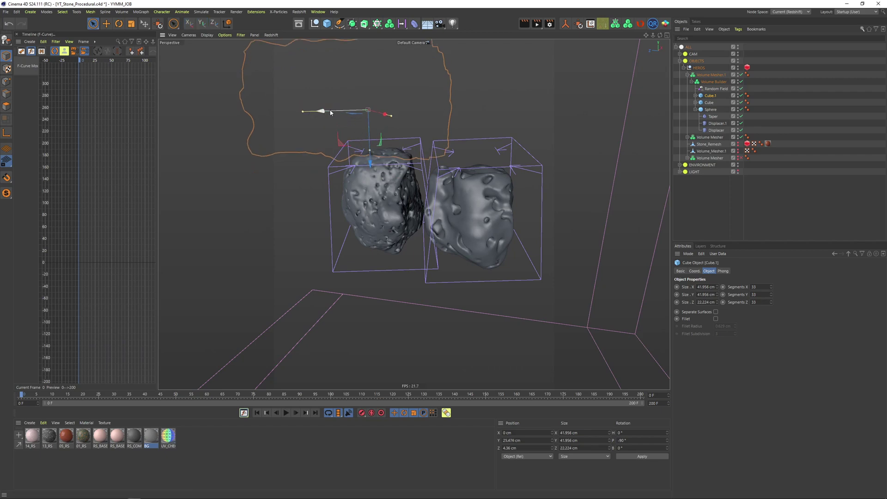
drag(331, 113, 342, 112)
Move the duplicated stone's Cube to about X -8.1, Y 7.0 and Z -19.3 cm to cut its side differently
alt+drag(396, 155, 556, 147)
alt+right_drag(370, 167, 418, 169)
mouse_move(418, 169)
alt+mouse_down()
mouse_move(434, 167)
mouse_move(414, 174)
alt+mouse_up()
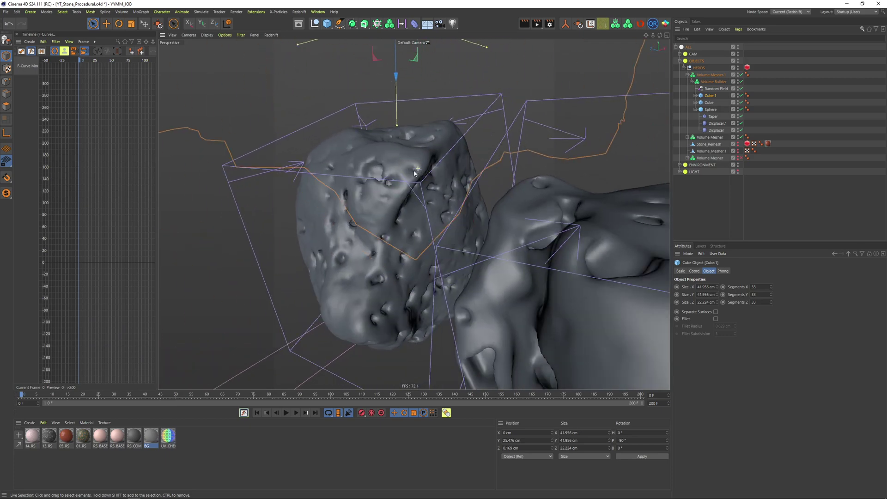
alt+right_drag(414, 174, 379, 172)
alt+drag(378, 172, 513, 155)
click(708, 103)
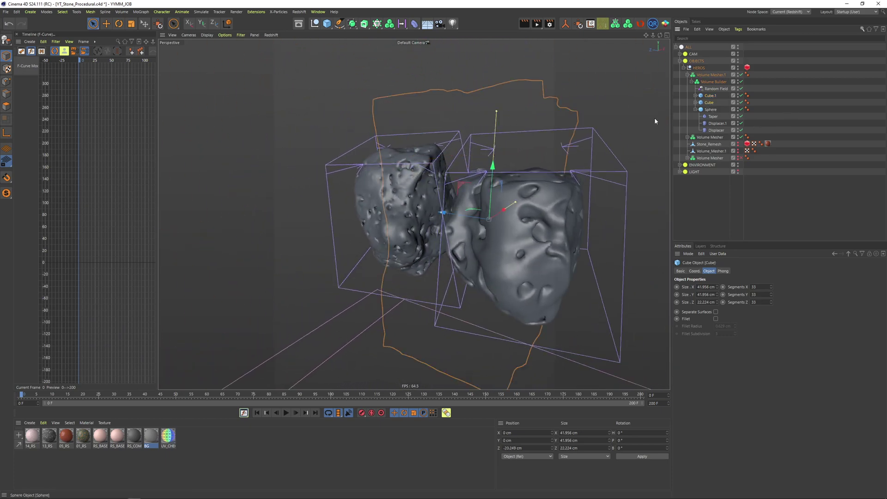
drag(492, 207, 492, 165)
drag(451, 183, 407, 188)
drag(508, 186, 462, 188)
alt+drag(462, 187, 539, 155)
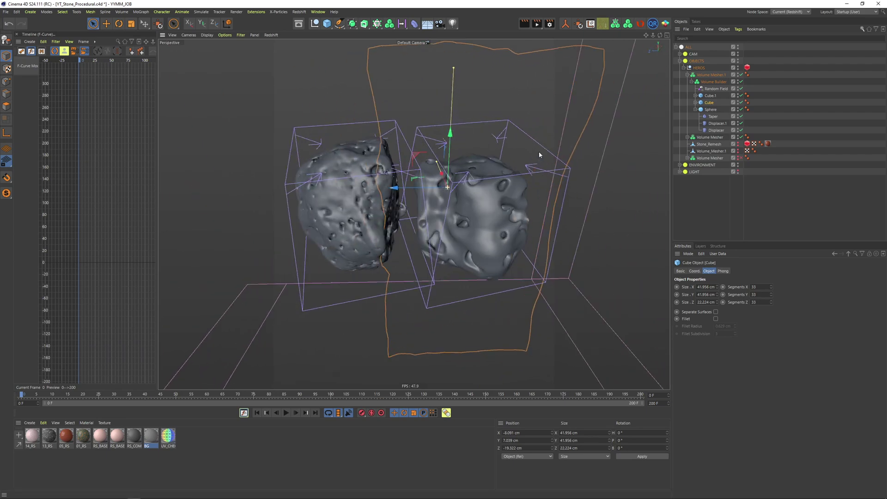
Fine-tune the X position of the duplicated stone's Cube and select the original stone
alt+drag(423, 184, 459, 179)
alt+drag(442, 137, 335, 198)
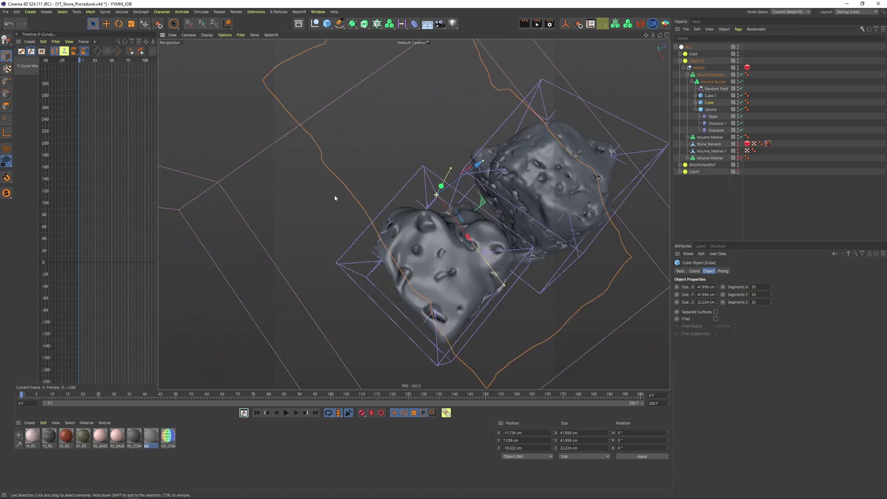
alt+drag(529, 239, 501, 298)
alt+drag(473, 241, 540, 217)
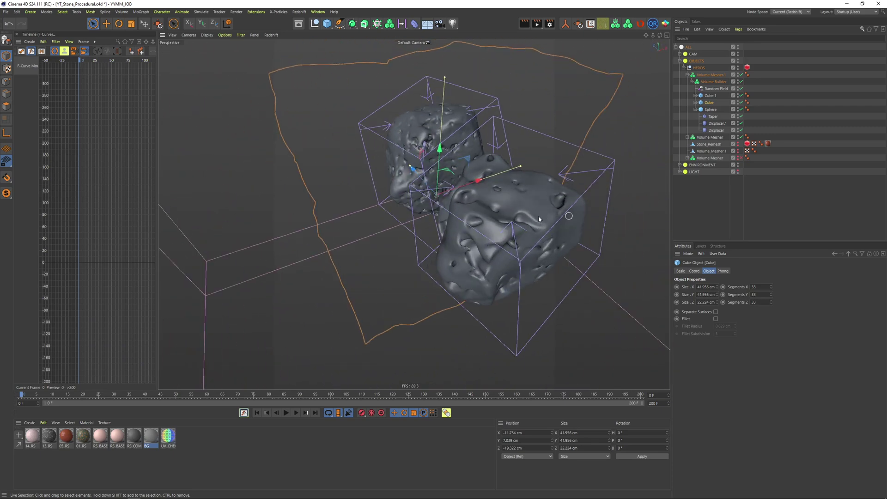
drag(529, 166, 562, 153)
alt+drag(561, 153, 460, 204)
click(464, 203)
mouse_move(464, 204)
alt+right_down()
mouse_move(513, 182)
mouse_move(471, 200)
alt+right_up()
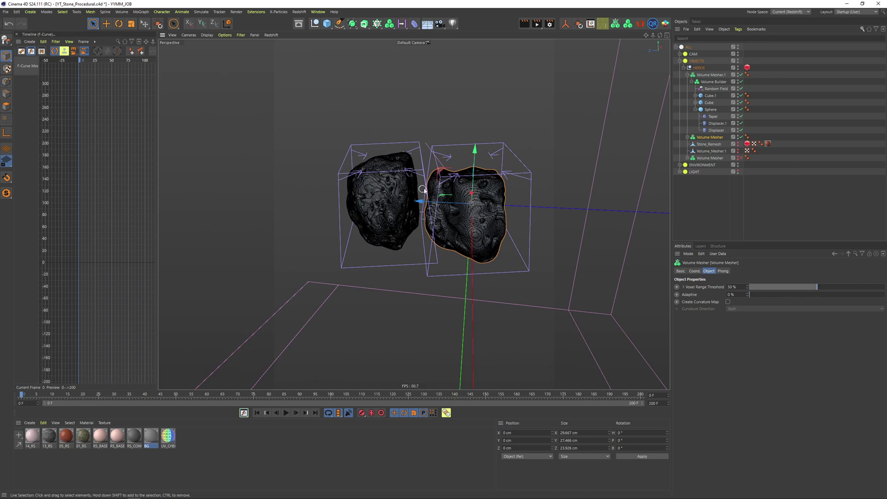
Hide and switch off the duplicated stone's Volume Mesher.1, keeping its hierarchy collapsed
click(688, 75)
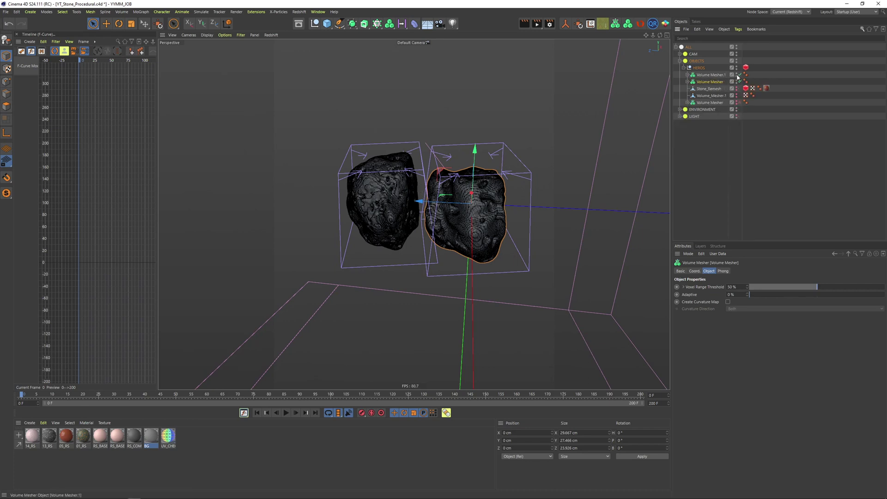
click(738, 77)
click(688, 75)
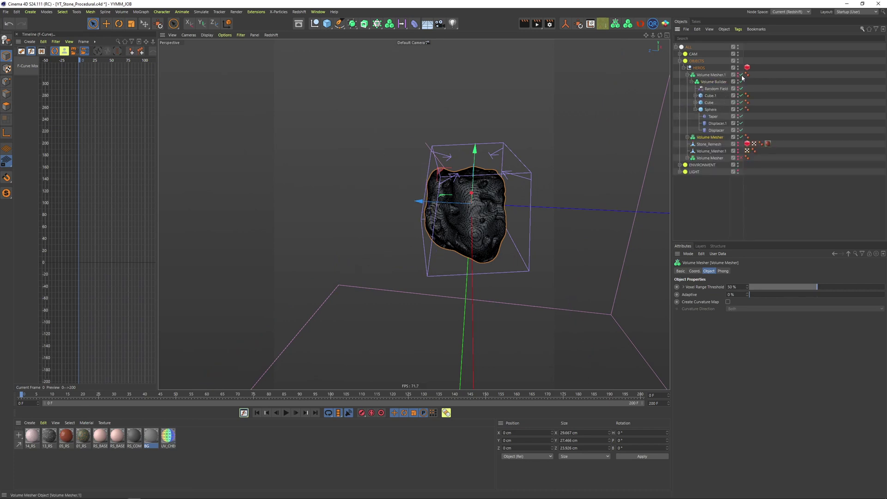
click(688, 75)
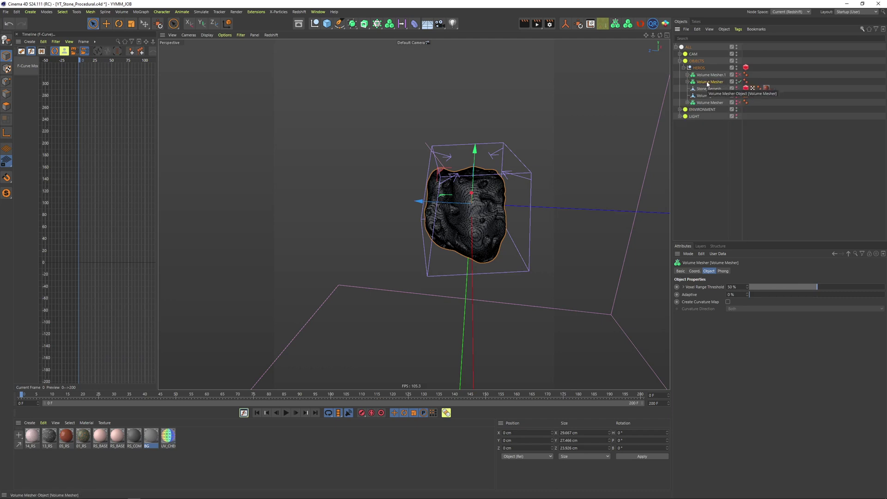
Make an editable polygon copy of the original Volume Mesher at the top level and switch off the source generator
ctrl+drag(709, 82, 691, 45)
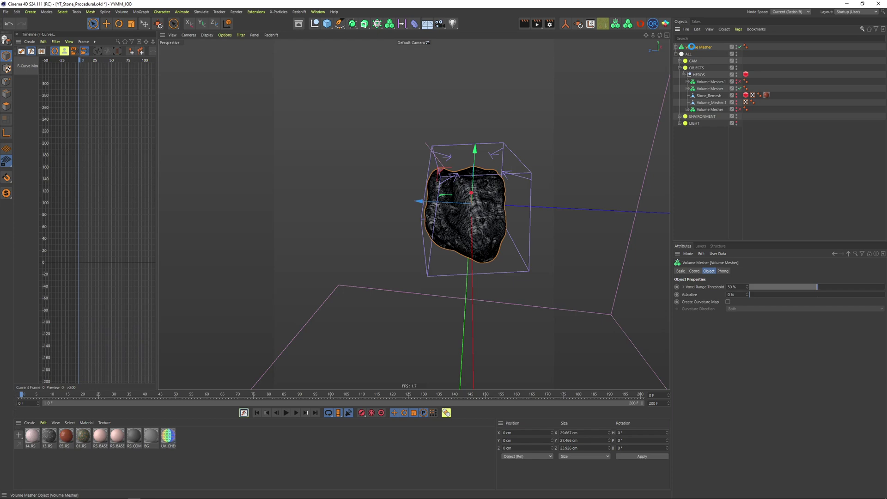
key(c)
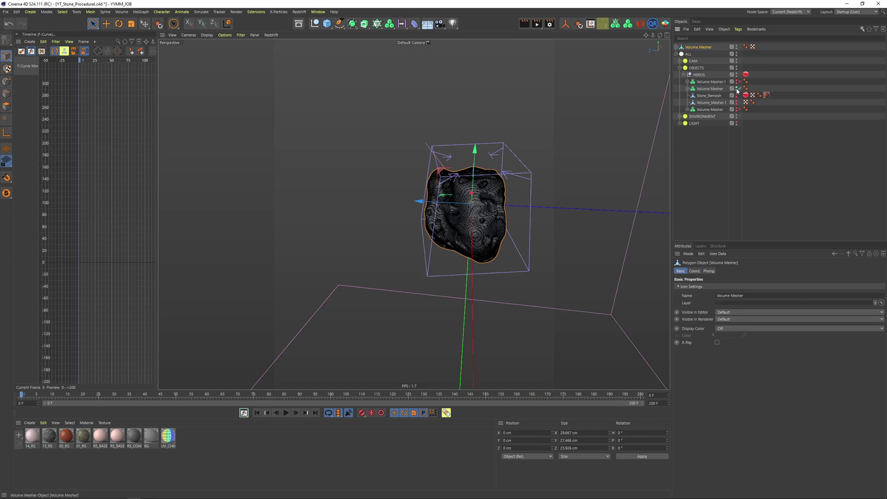
click(688, 89)
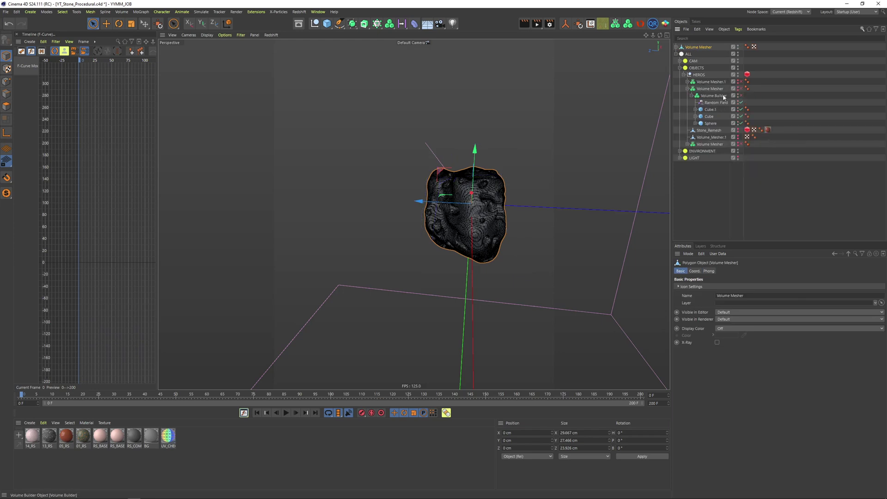
click(687, 89)
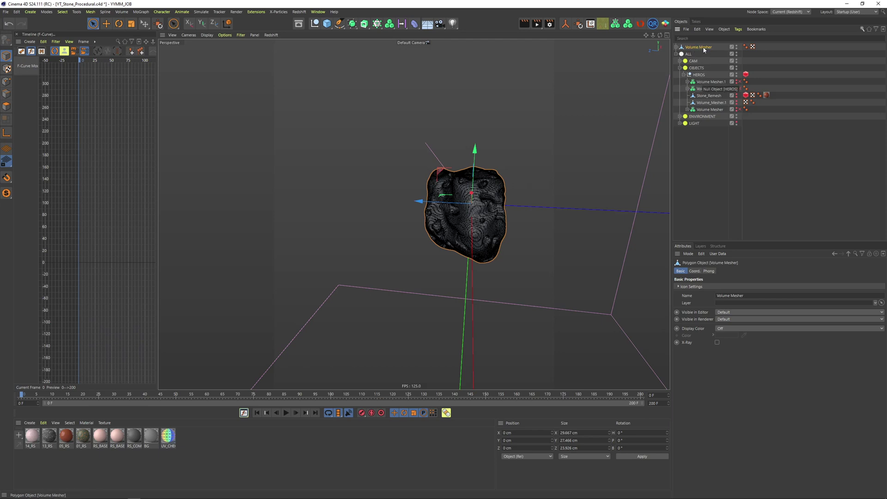
Move the editable stone mesh into the HEROS null and delete its leftover Volume Builder null
drag(705, 48, 714, 78)
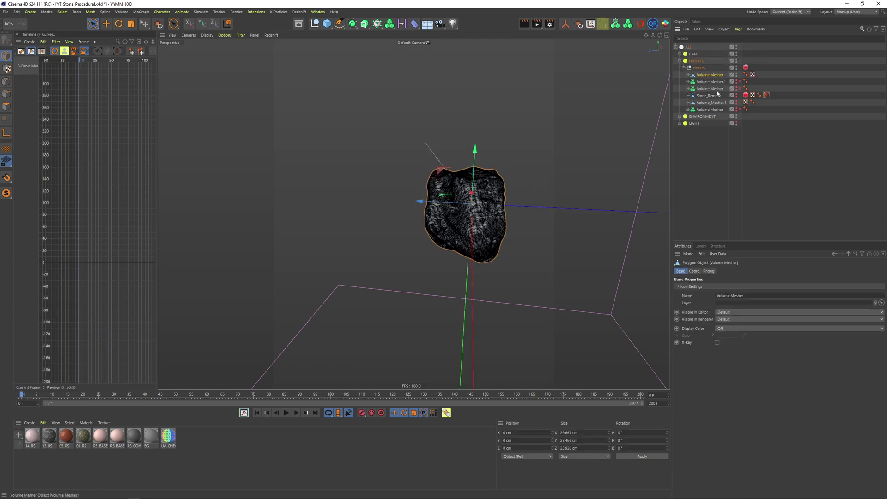
click(688, 75)
click(704, 83)
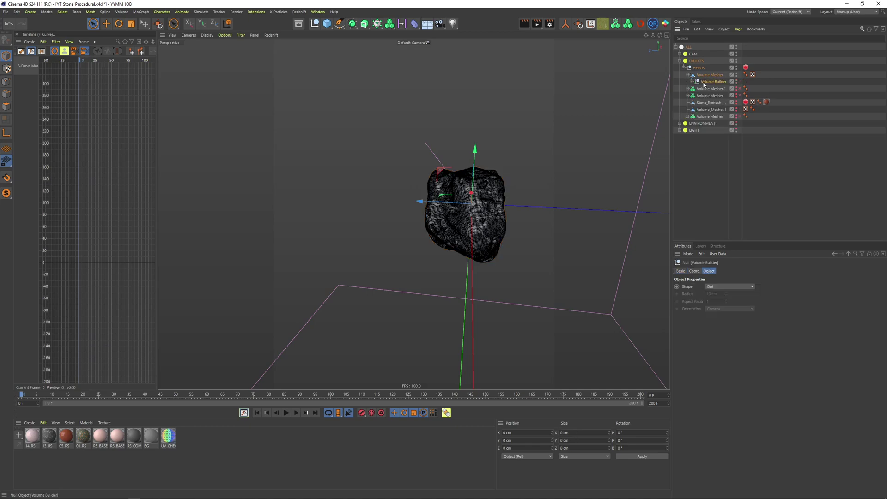
key(Delete)
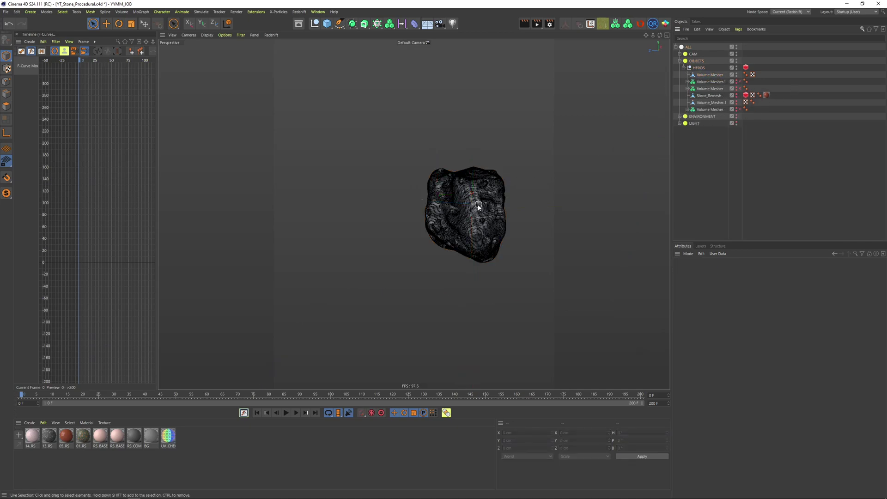
Inspect the dense topology of the editable stone, hide it and show the Stone_Remesh object instead
alt+drag(470, 217, 526, 203)
alt+right_drag(527, 201, 512, 201)
alt+middle_drag(521, 187, 479, 185)
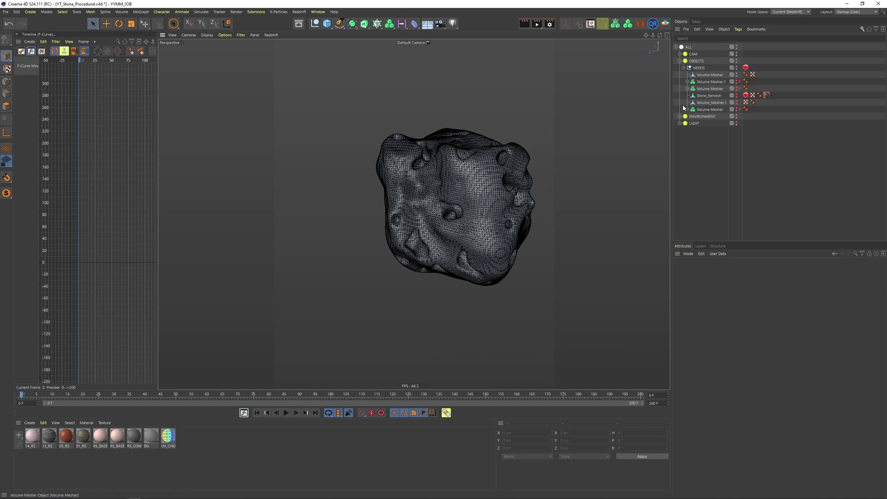
click(736, 77)
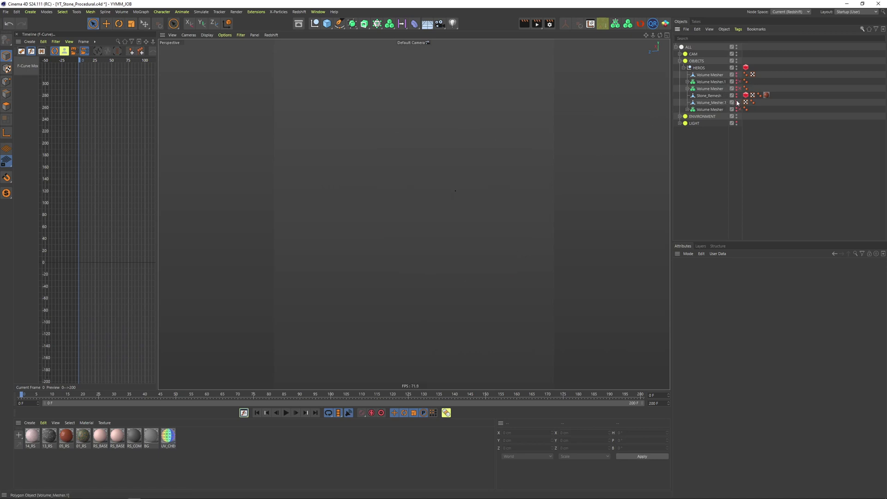
click(733, 97)
alt+click(737, 97)
alt+middle_drag(473, 107, 483, 165)
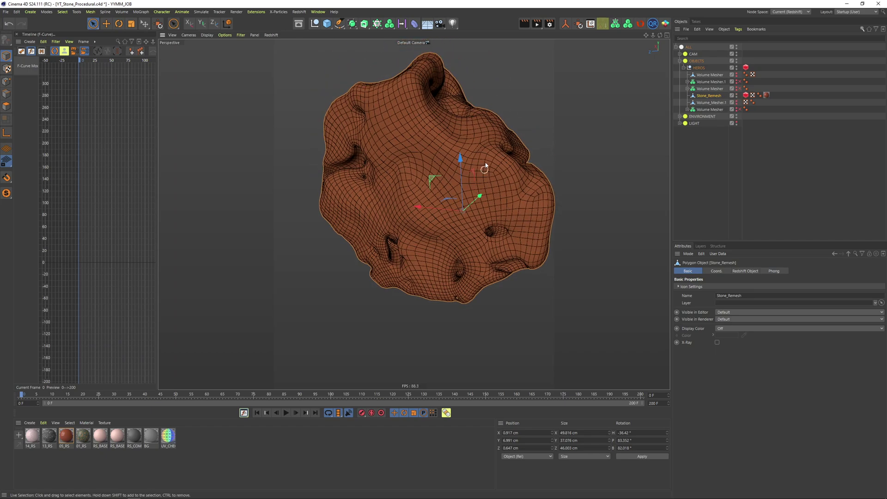
Look through the TELE camera and start the Redshift live render in the RS_1x1 layout
click(680, 54)
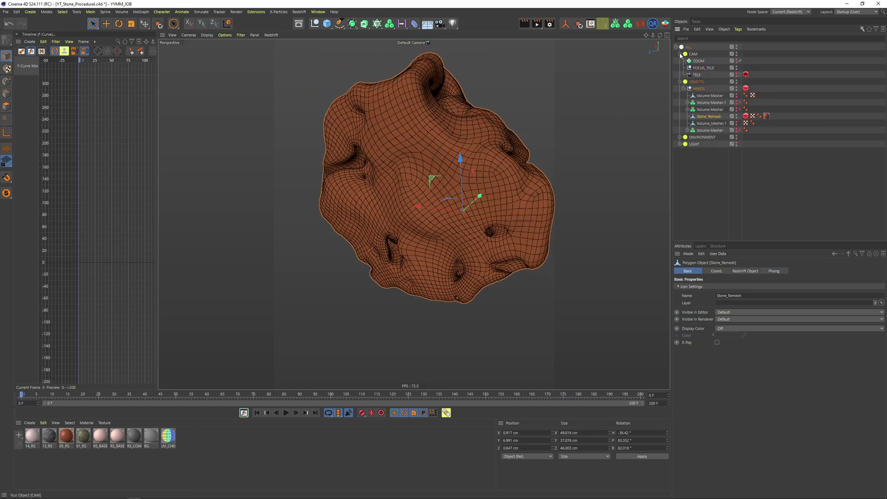
click(739, 75)
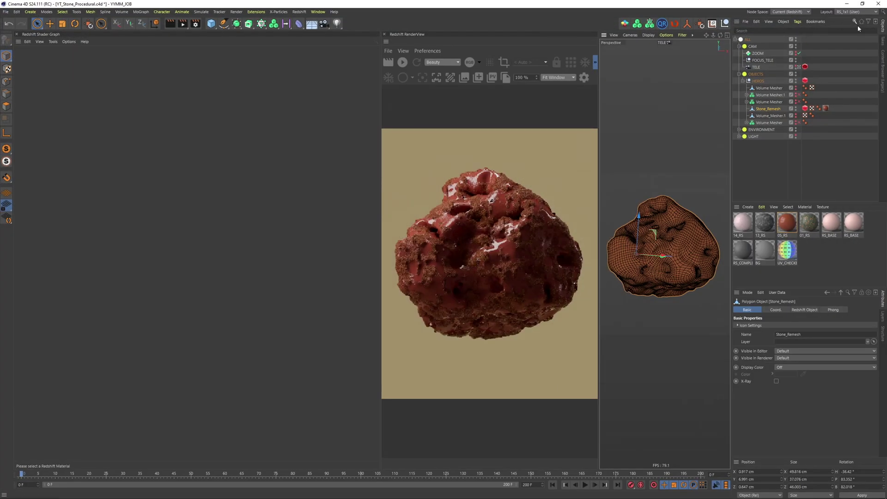
click(404, 62)
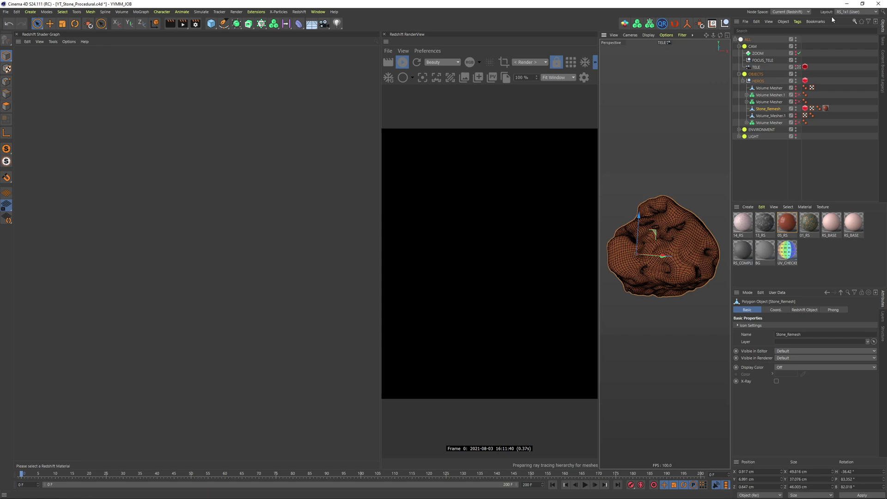
Enable the stage's BACK and FLOOR planes and rotate Stone_Remesh to about 1° heading and 51° bank
click(739, 130)
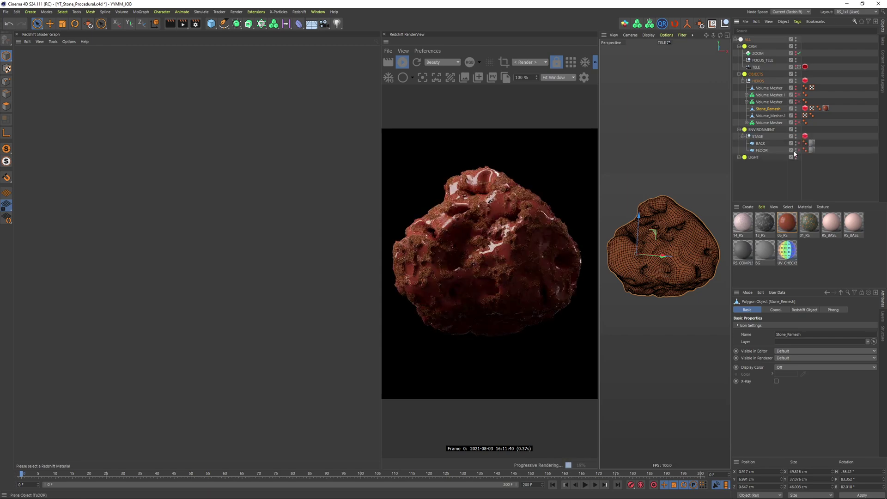
click(799, 150)
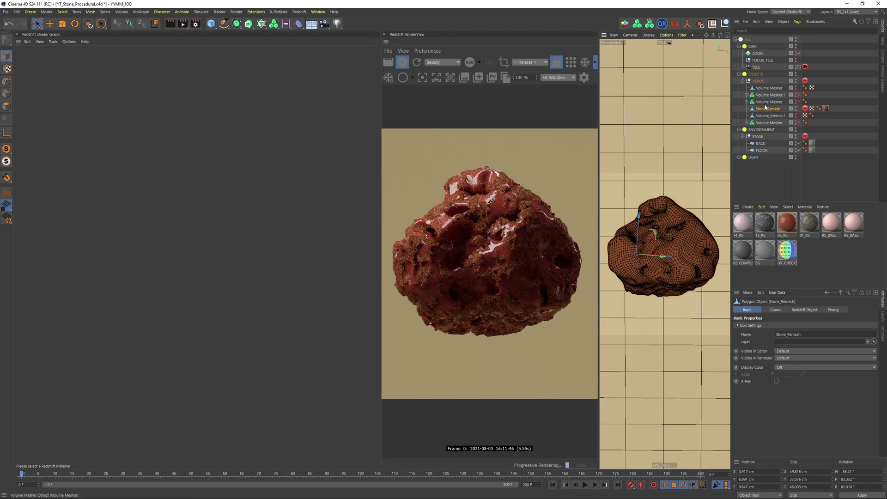
key(r)
drag(646, 244, 644, 240)
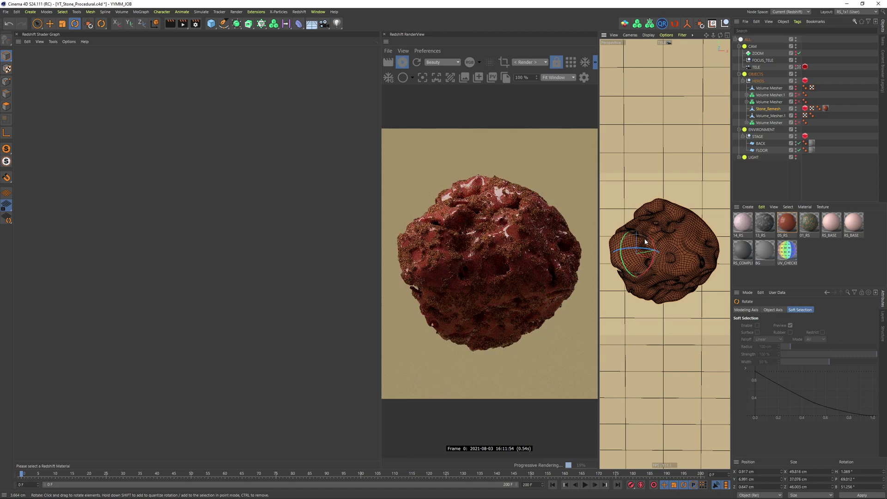
Enlarge the render view, open the 05_RS material's shader graph and select its Wall_Moss_01 roughness texture node
click(837, 169)
drag(380, 258, 329, 258)
click(788, 222)
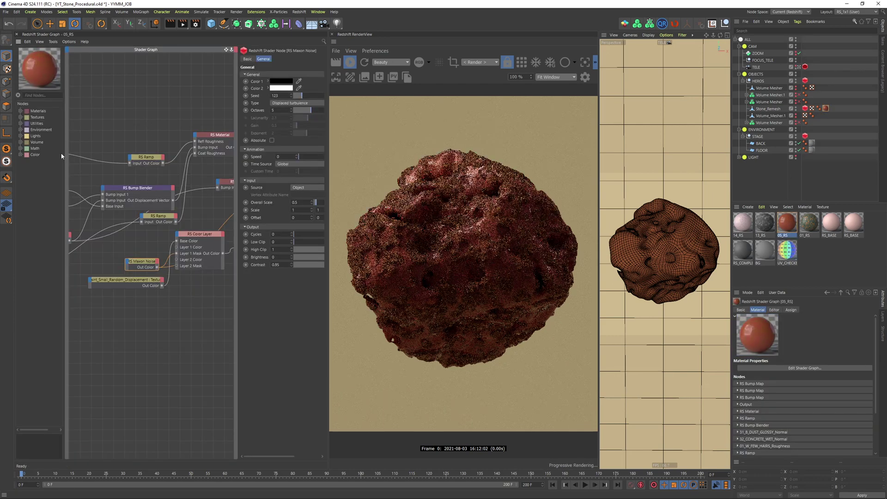
scroll(137, 242, down, 6)
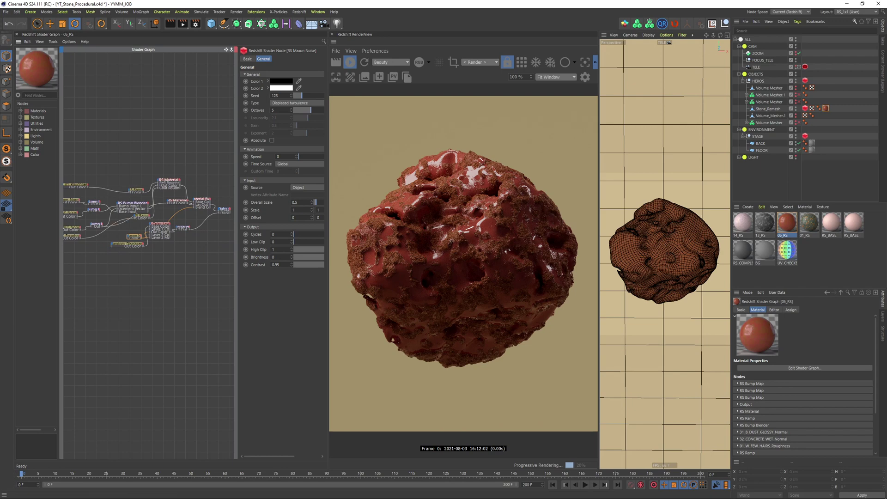
middle_drag(174, 235, 189, 239)
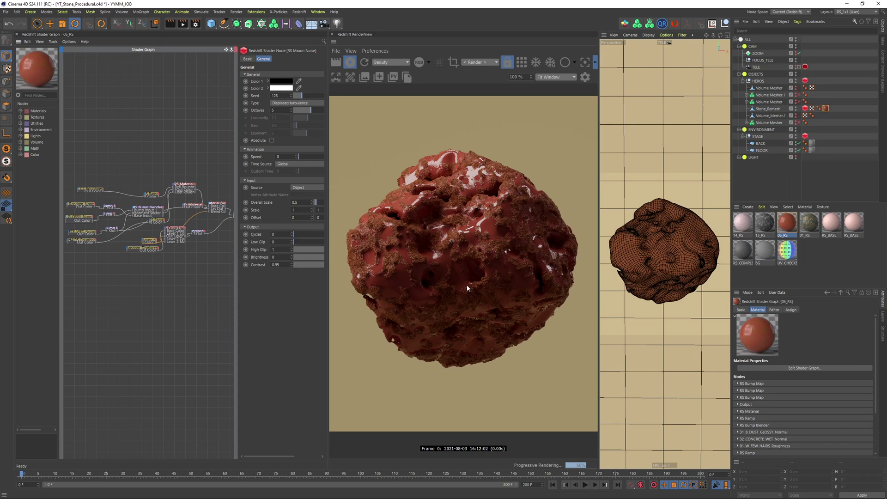
click(90, 189)
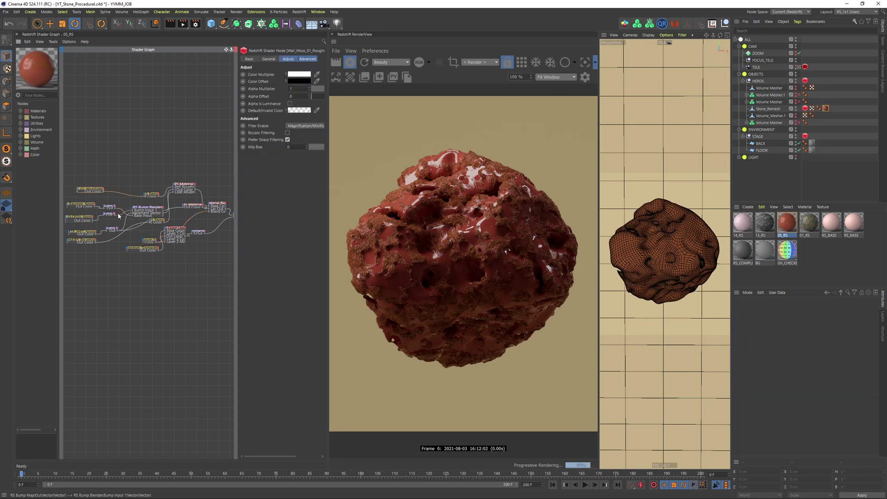
Try the 13_RS and 14_RS materials on Stone_Remesh's material tag, then assign 01_RS to it
scroll(149, 252, up, 4)
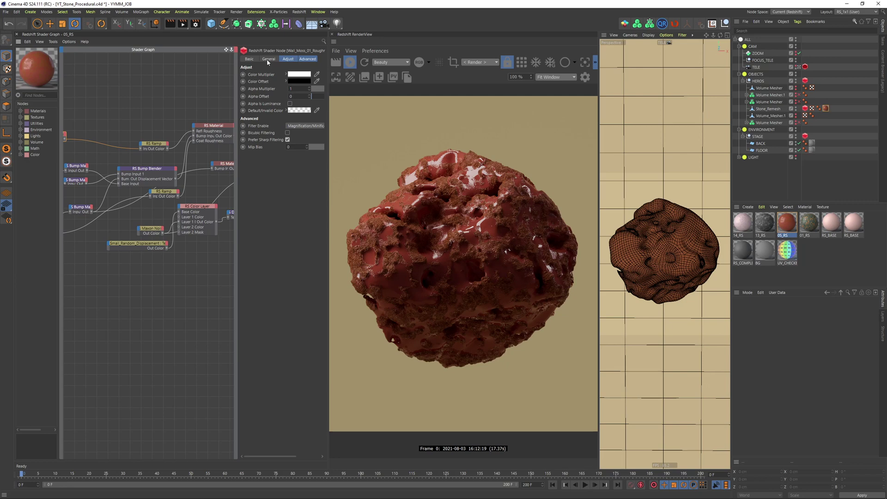
drag(765, 223, 826, 108)
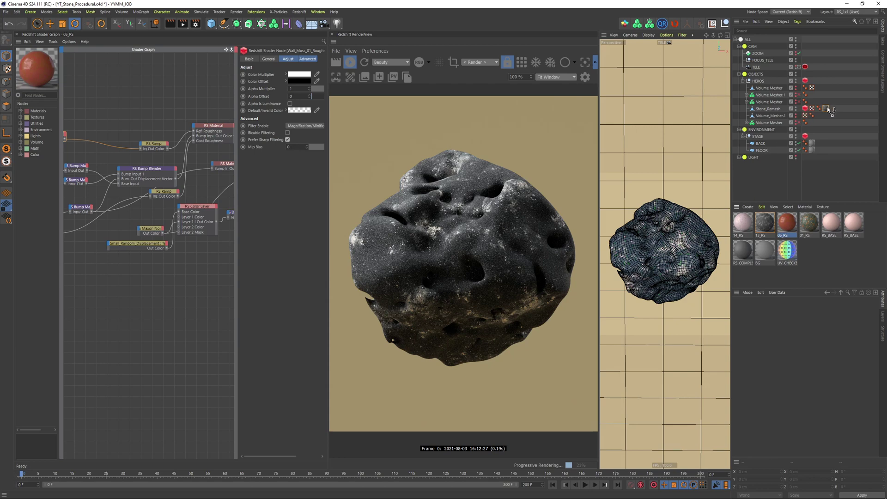
drag(828, 109, 826, 109)
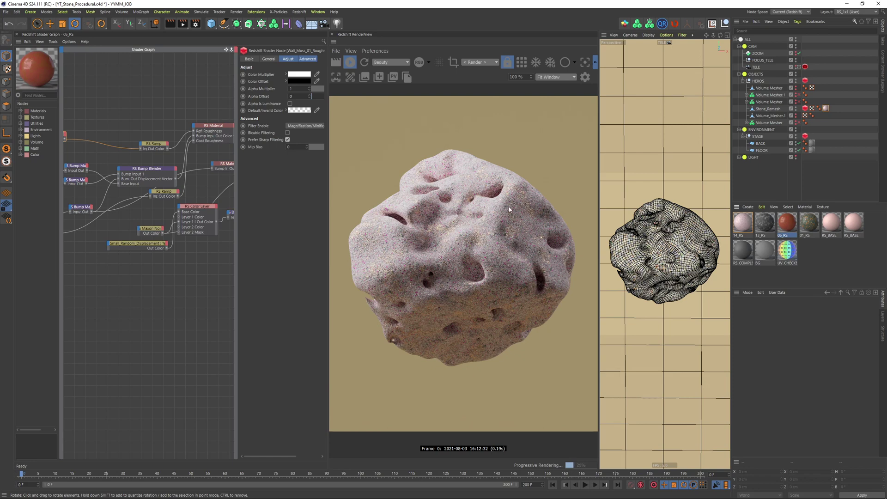
drag(809, 223, 826, 109)
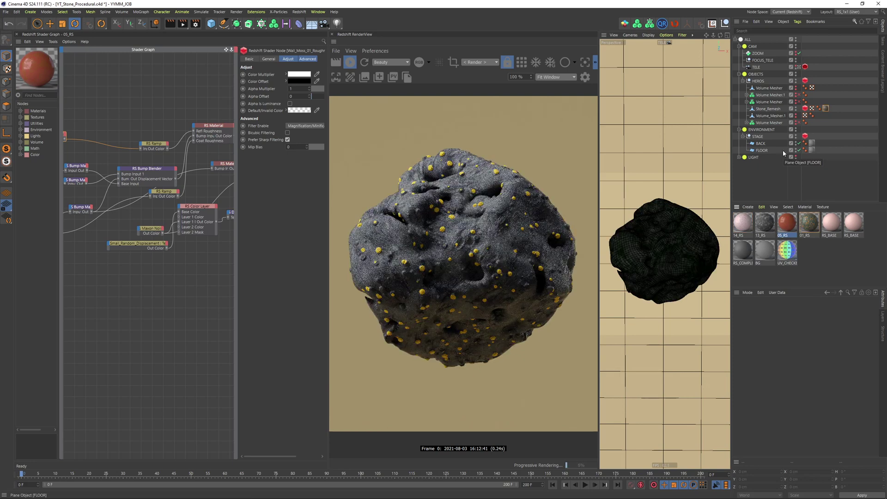
Open the 01_RS material's shader graph and widen its area at the render view's expense to examine the whole node network
click(808, 224)
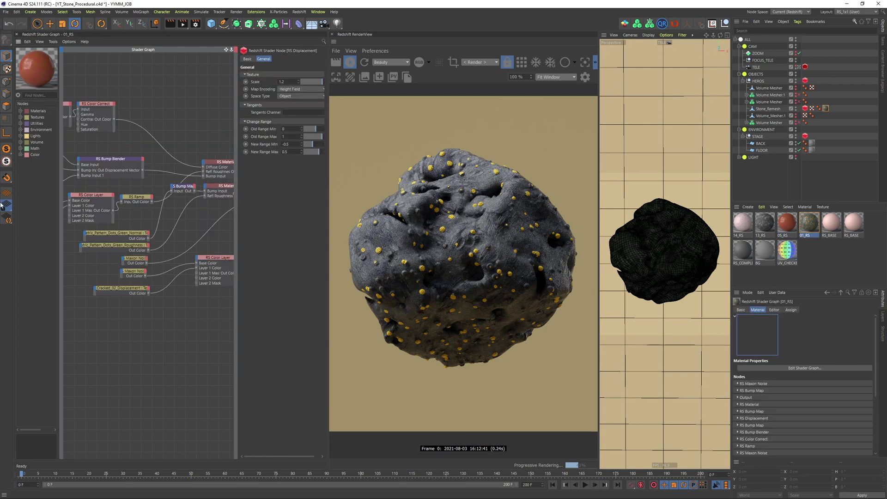
alt+right_drag(161, 157, 108, 156)
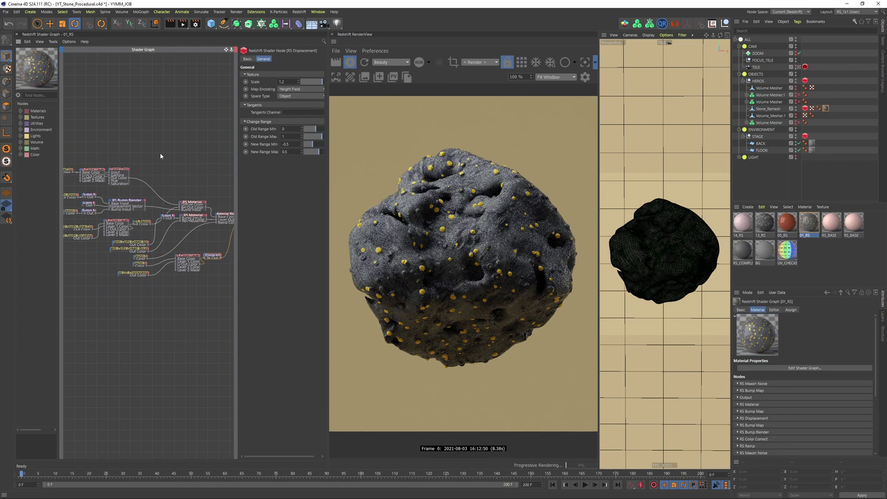
alt+middle_drag(161, 156, 190, 151)
drag(328, 198, 480, 198)
click(228, 162)
alt+middle_drag(228, 161, 200, 152)
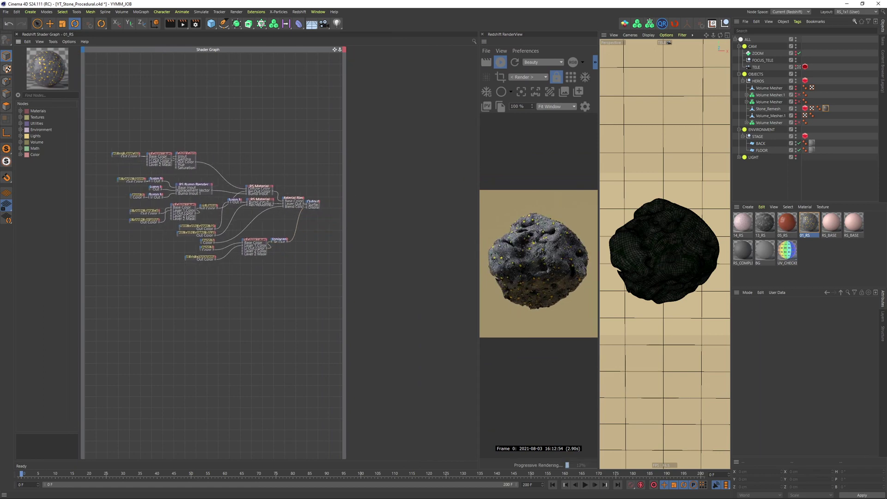
alt+right_drag(166, 184, 183, 184)
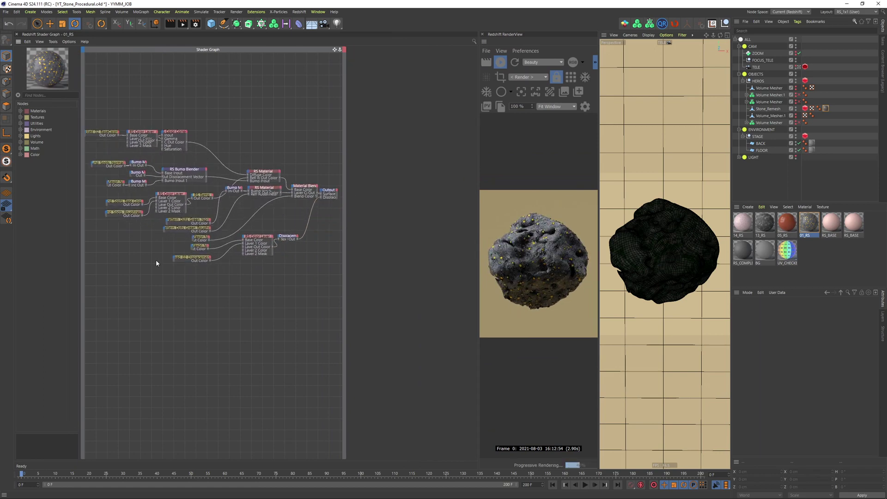